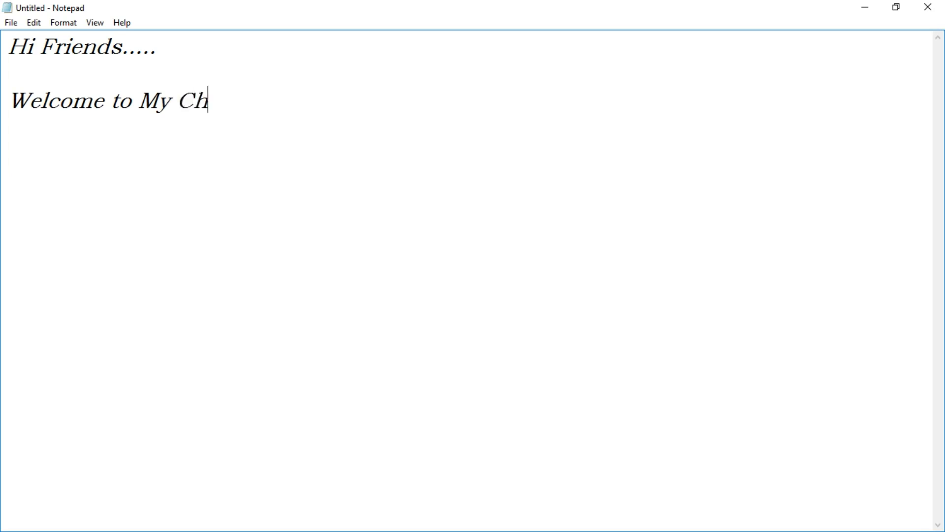
# Complete the second line of the note so it reads "Welcome to My Channel and This New Tutorial Video.....".
pyautogui.write('d This Nre')
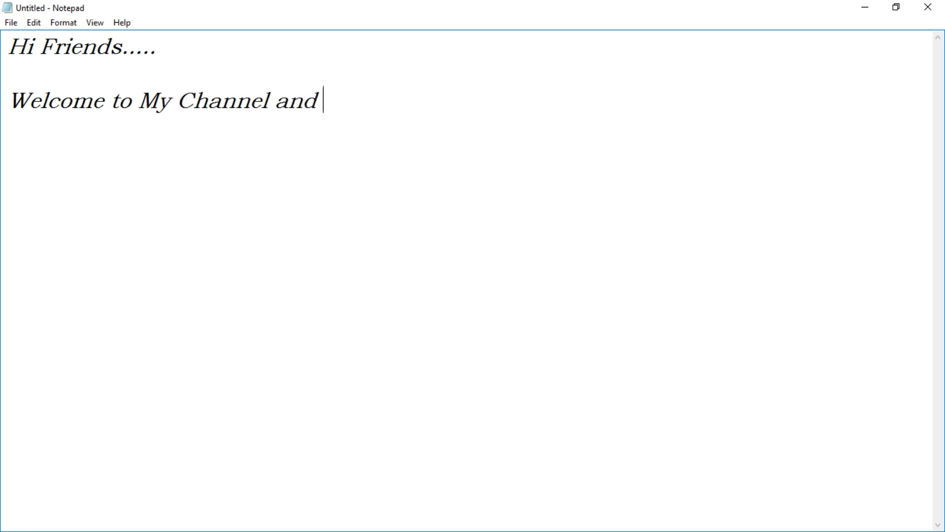
pyautogui.press('BackSpace')
pyautogui.press('BackSpace')
pyautogui.write('ew Tuto')
pyautogui.write('roal')
pyautogui.press('BackSpace')
pyautogui.press('BackSpace')
pyautogui.press('BackSpace')
pyautogui.write('ial Video....')
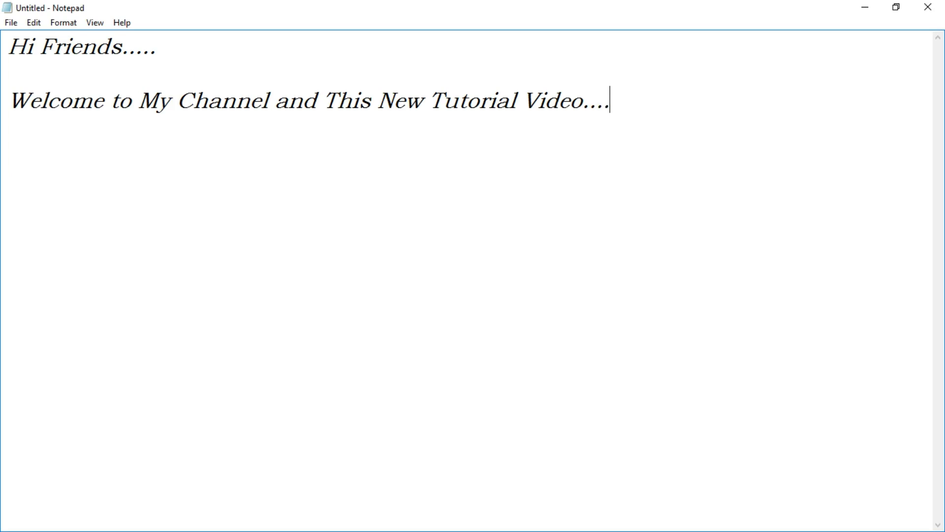
# Add a new paragraph reading "Today I'm Gonna Illustrate a Simple Logo Design Something Like This......".
pyautogui.write('Today')
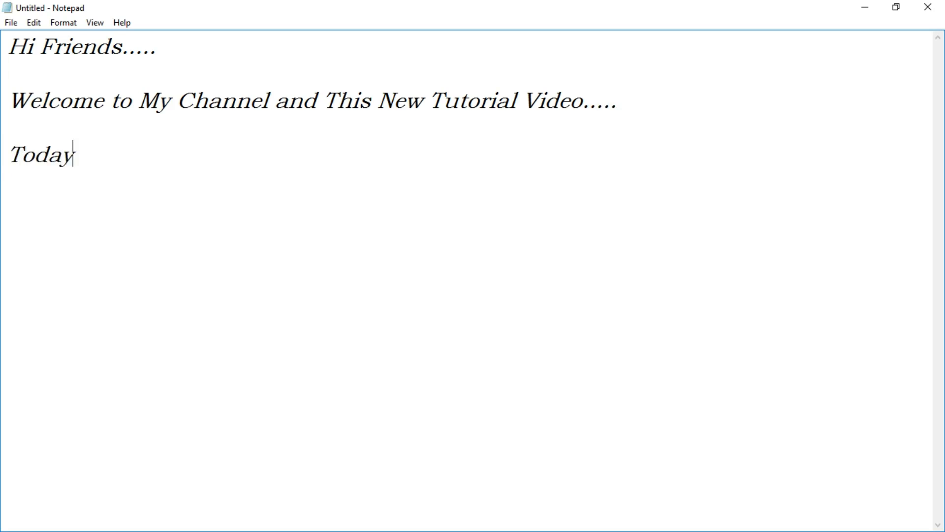
pyautogui.write(" I'm G")
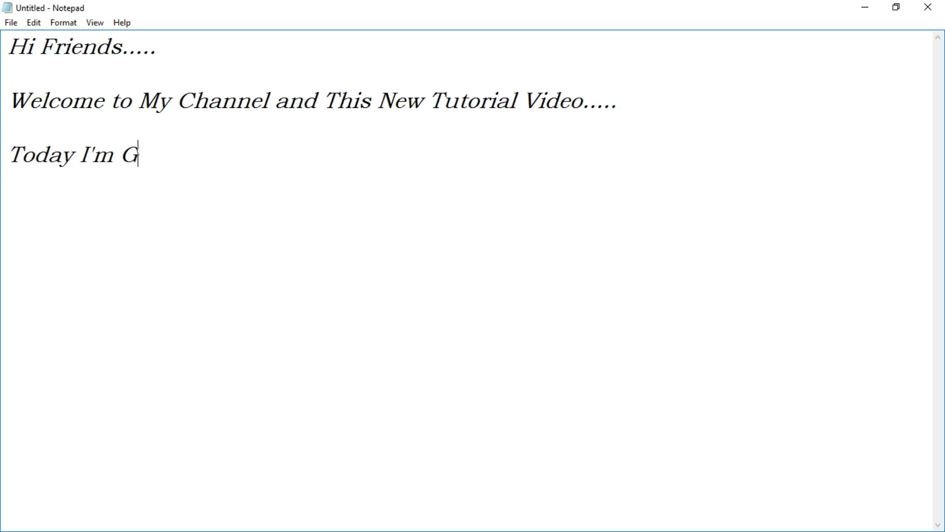
pyautogui.write('onna Illustr')
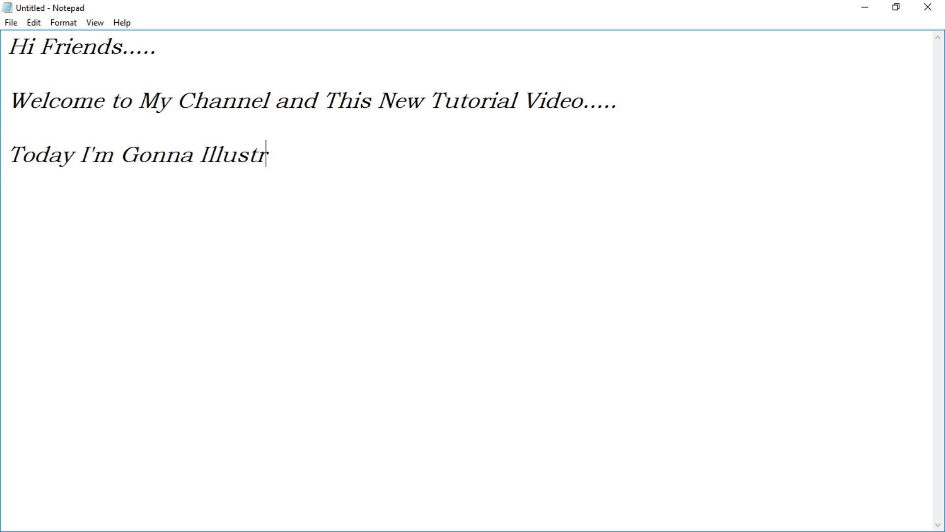
pyautogui.write('ate a Simple L')
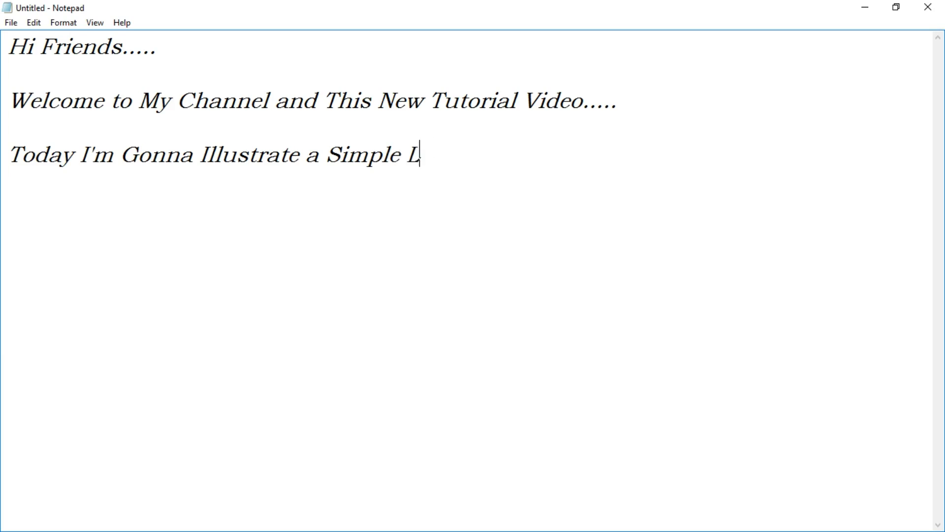
pyautogui.write('ogo Design ')
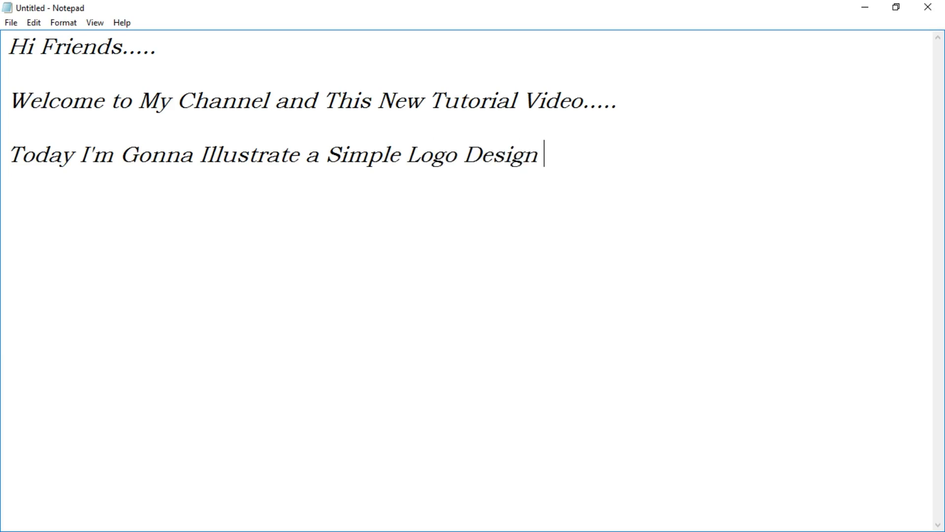
pyautogui.write('Som')
pyautogui.press('BackSpace')
pyautogui.write('ome')
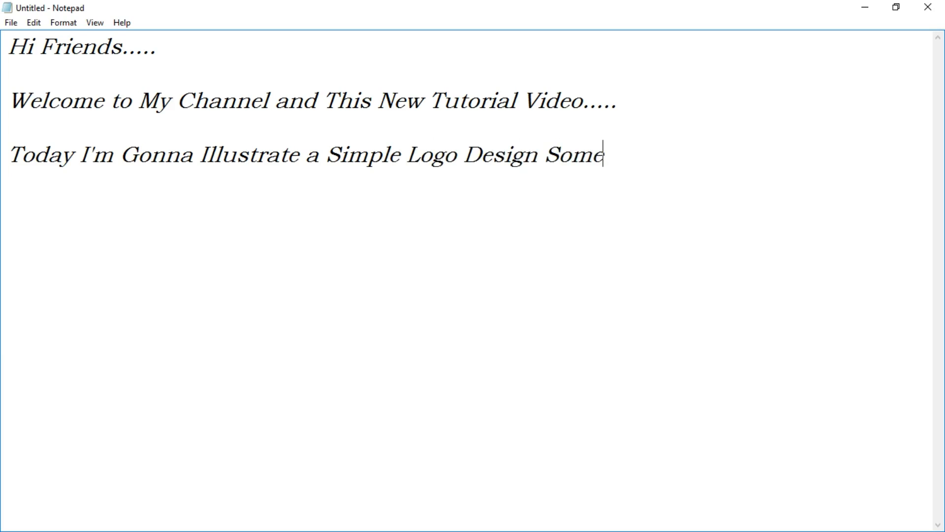
pyautogui.write('thing Like This......')
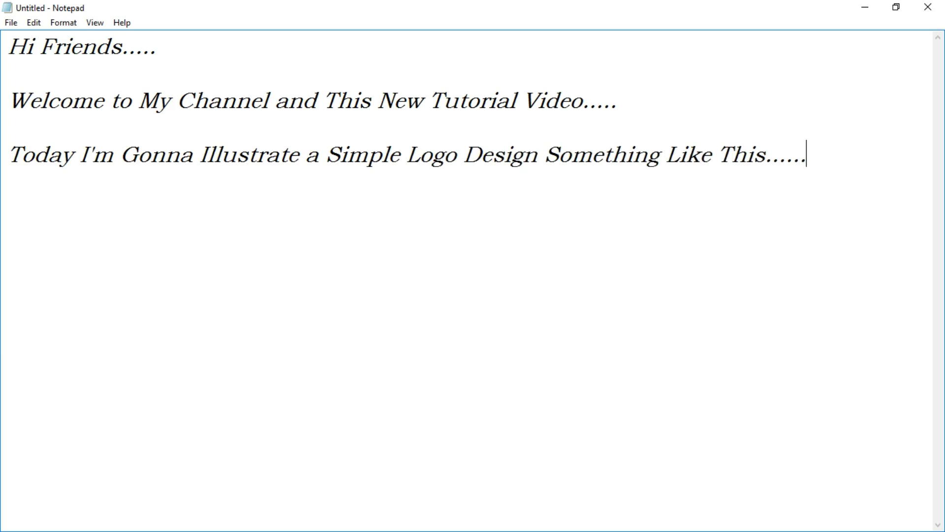
# Switch to Picasa Photo Viewer, examine Simple Circle Logo.jpg at full screen, and minimize the viewer.
pyautogui.hotkey('alt', 'Tab')
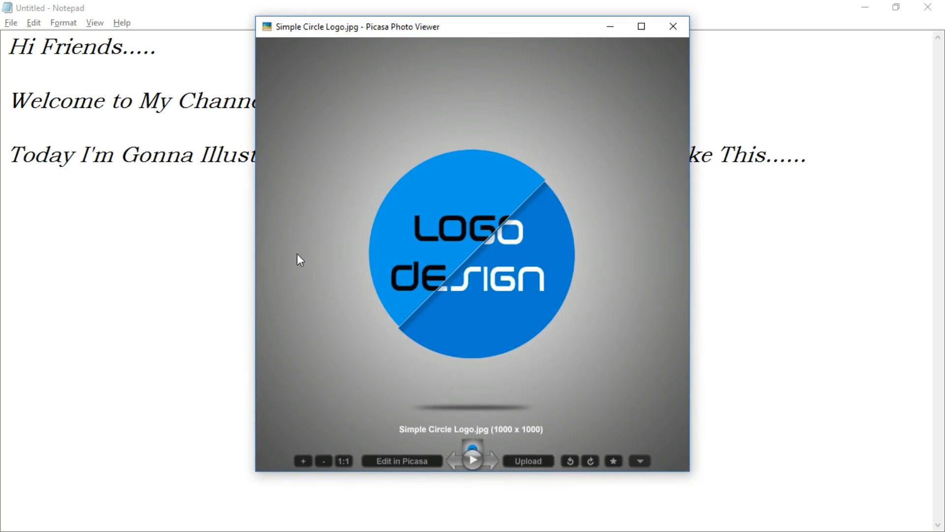
pyautogui.doubleClick(322, 264)
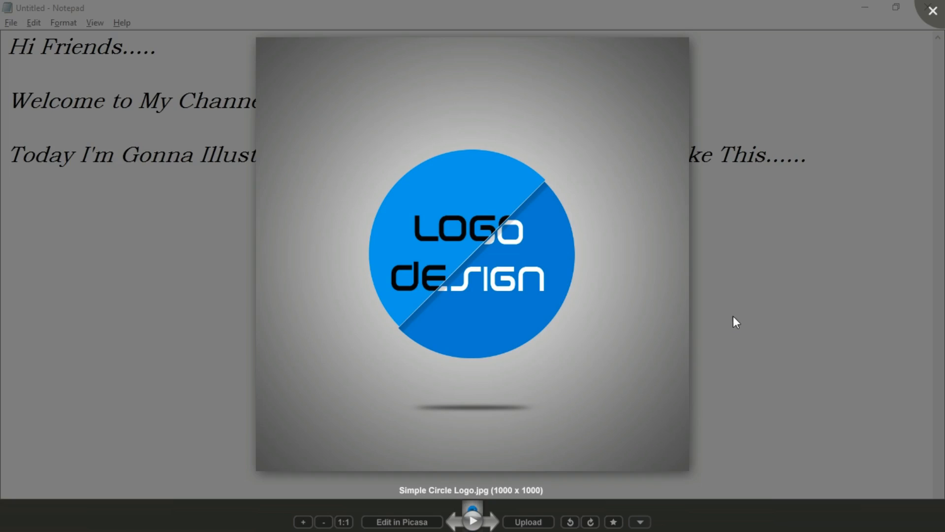
pyautogui.click(710, 309)
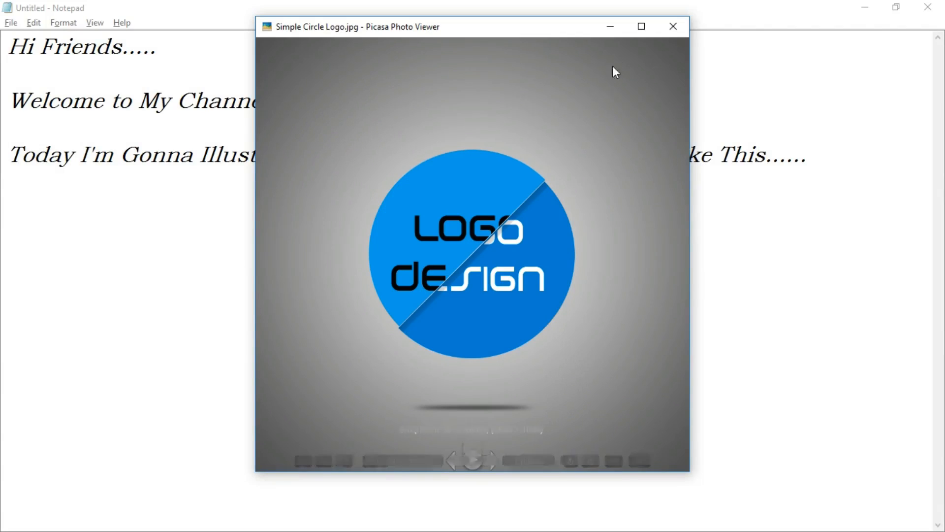
pyautogui.click(610, 25)
# In Notepad, continue the last paragraph with "Just made with Circle Tool...." and leave a blank line below it.
pyautogui.write('Just m')
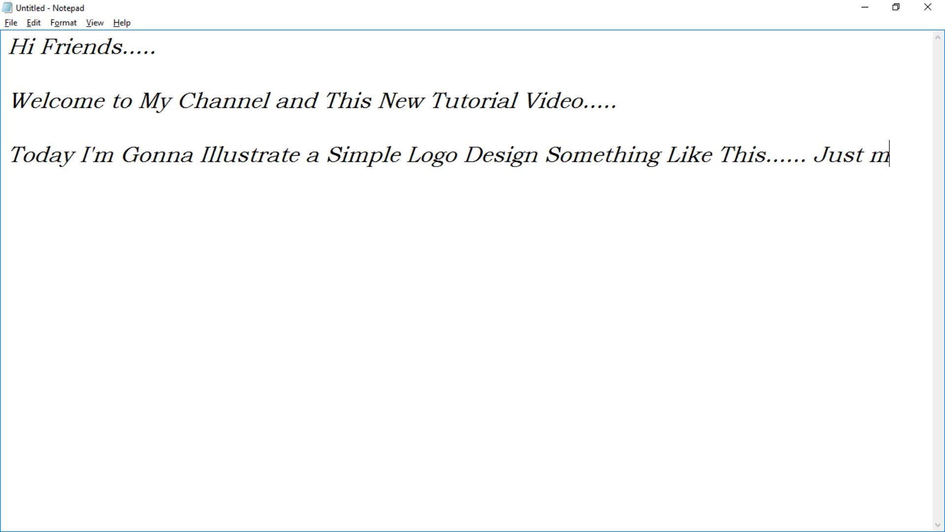
pyautogui.write('ade with ')
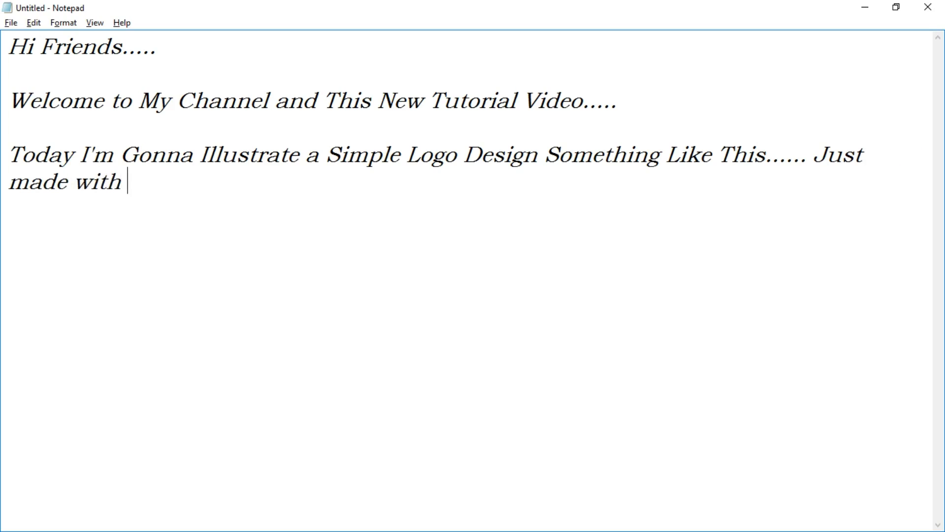
pyautogui.write('Circle Tool')
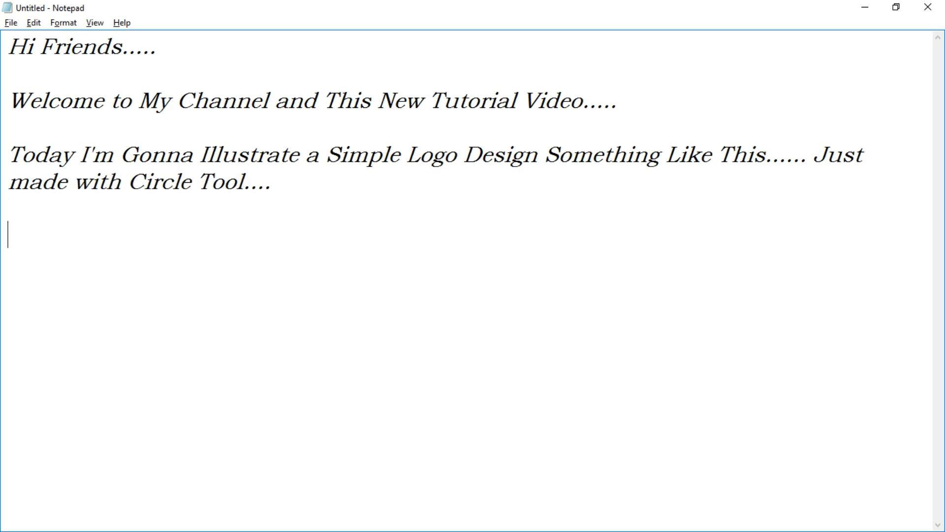
pyautogui.write('....')
pyautogui.press('Return')
pyautogui.press('Return')
# Write the closing line "Lets Get into the Tutorial....." at the end of the note.
pyautogui.write('Lets Getintor')
pyautogui.press('BackSpace')
pyautogui.write('the Tutorial.....')
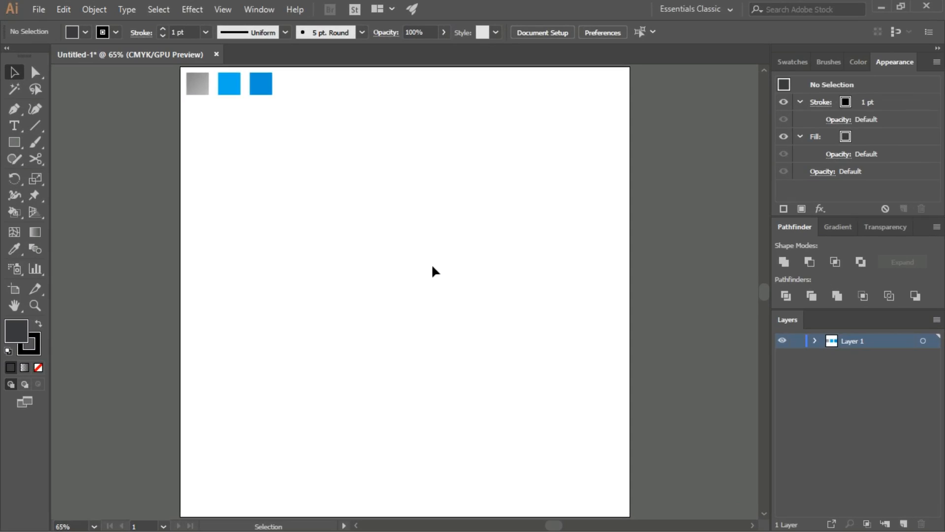
# In Adobe Illustrator, draw a 500 px by 500 px circle at the centre of the artboard with the Ellipse tool.
pyautogui.click(9, 144)
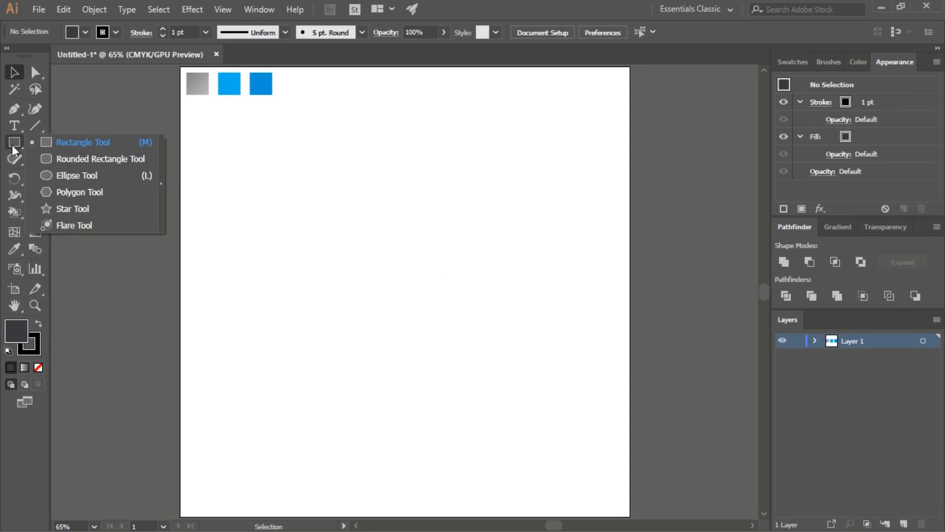
pyautogui.click(76, 179)
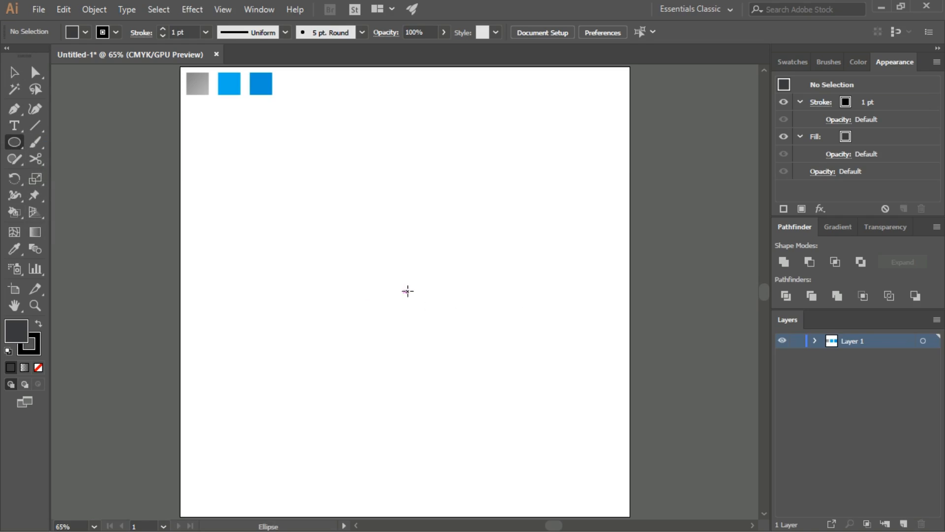
pyautogui.click(404, 292)
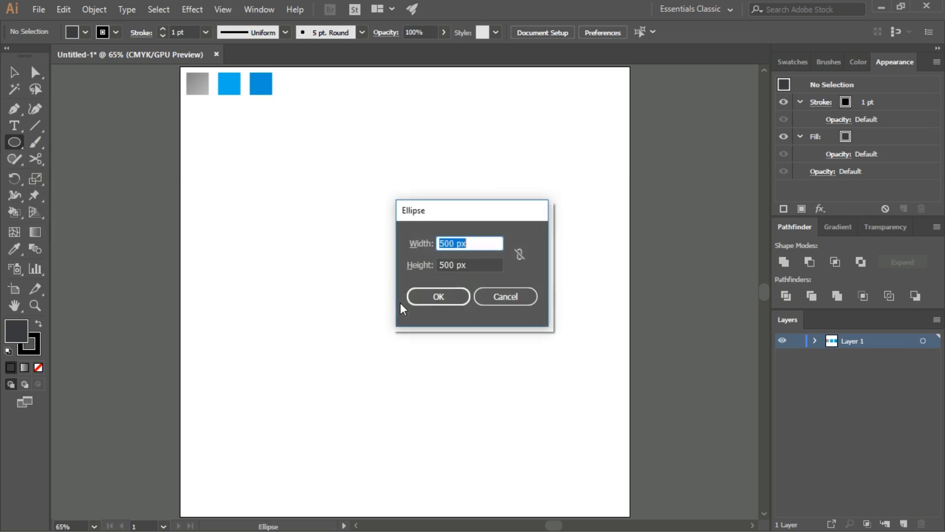
pyautogui.click(439, 298)
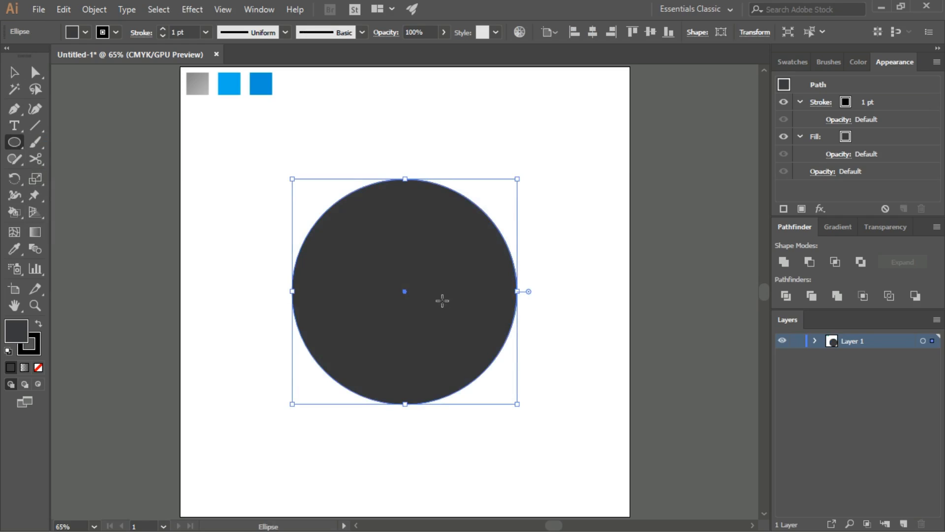
# Select the circle and apply the lighter blue of the middle sample square to it with the Eyedropper.
pyautogui.click(14, 72)
pyautogui.click(276, 250)
pyautogui.click(331, 256)
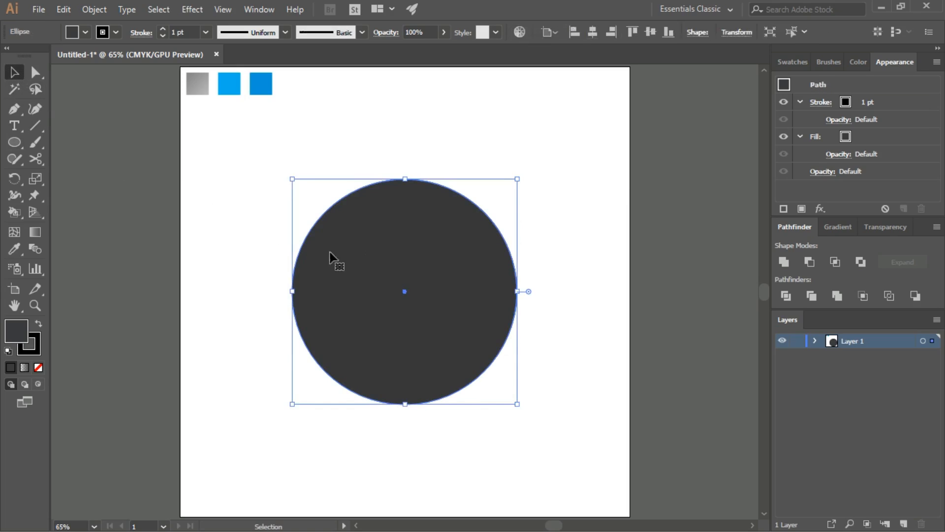
pyautogui.click(13, 248)
pyautogui.click(234, 85)
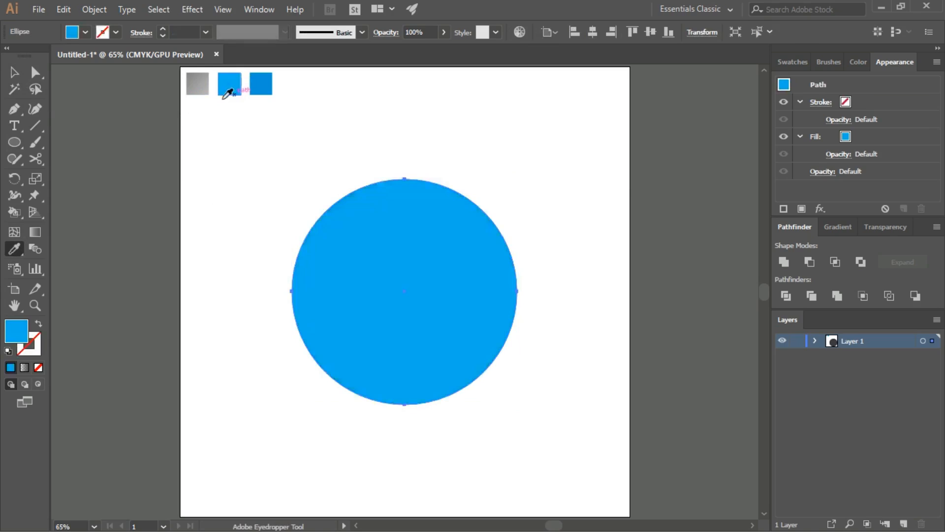
pyautogui.press('v')
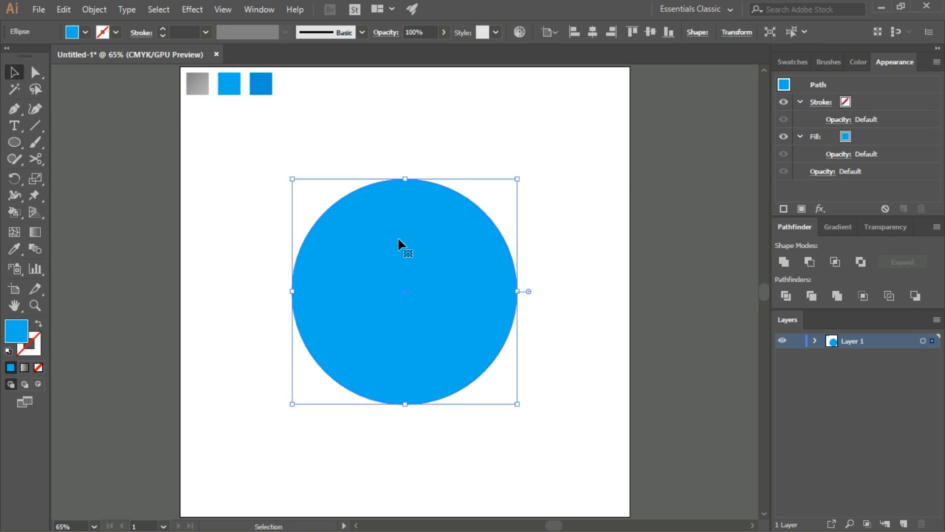
# Check the CMYK values of the circle's fill colour.
pyautogui.click(854, 142)
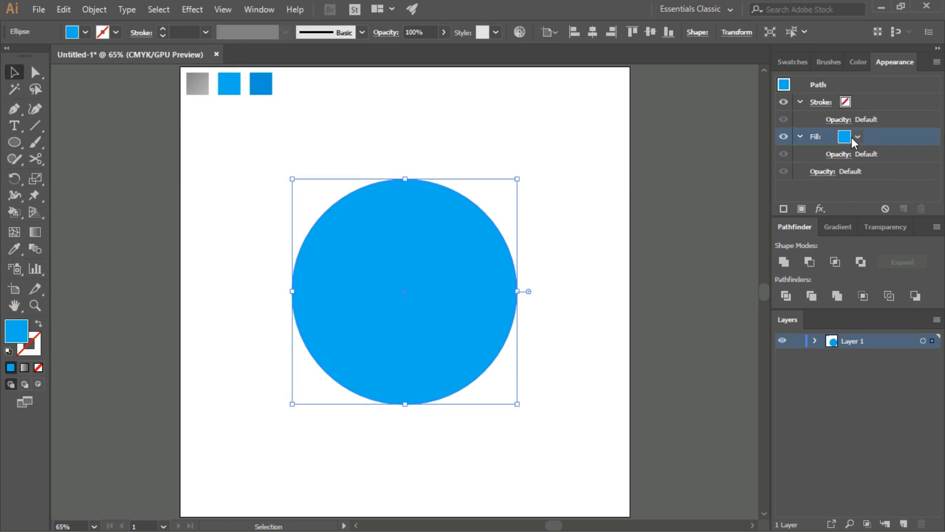
pyautogui.keyDown('shift'); pyautogui.click(858, 142); pyautogui.keyUp('shift')
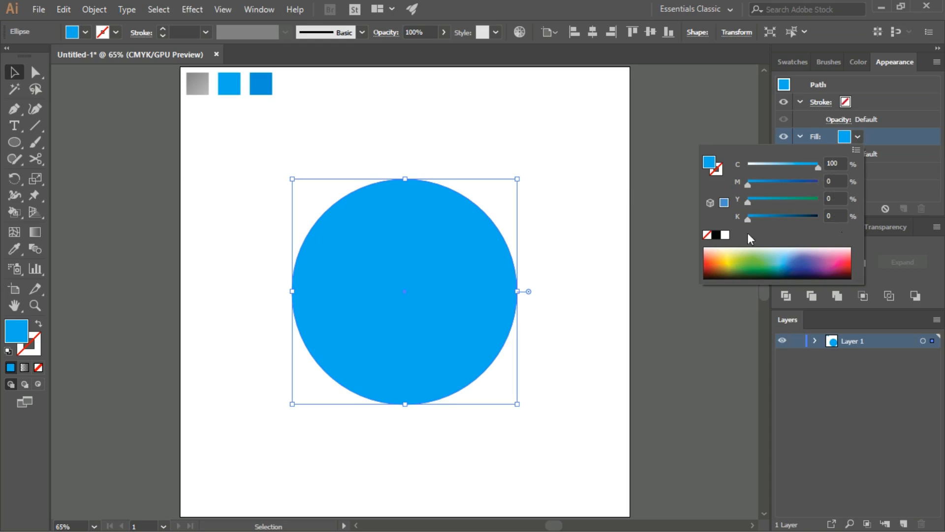
pyautogui.click(457, 271)
pyautogui.click(561, 259)
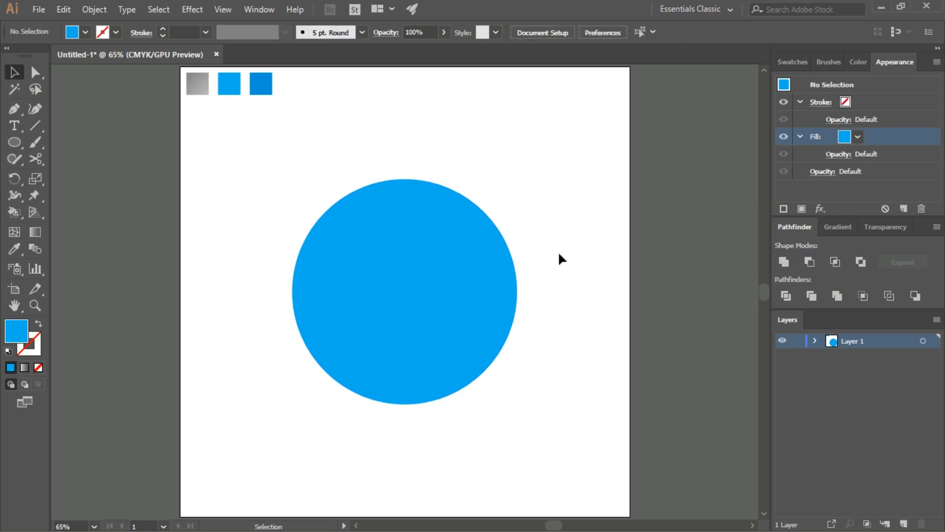
# Copy the blue circle and paste the duplicate directly in front of it.
pyautogui.click(458, 299)
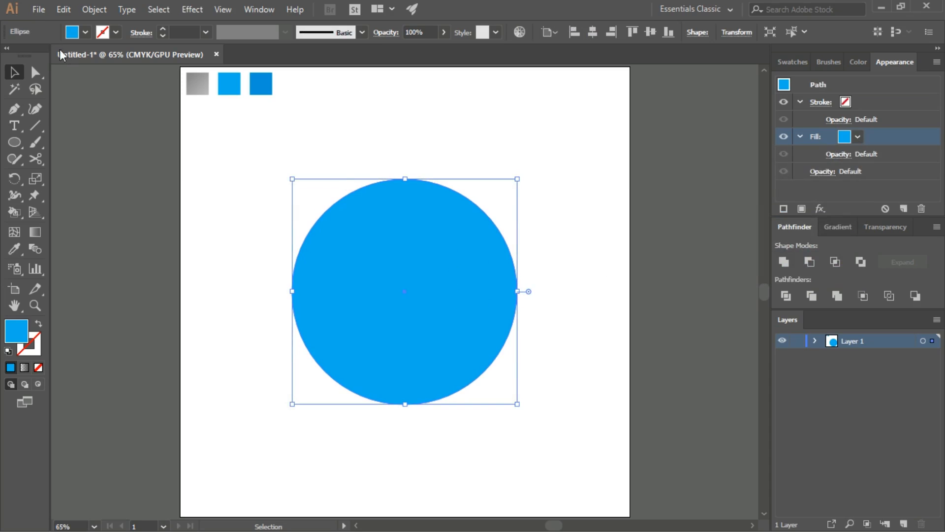
pyautogui.click(63, 10)
pyautogui.click(85, 76)
pyautogui.click(64, 9)
pyautogui.click(84, 107)
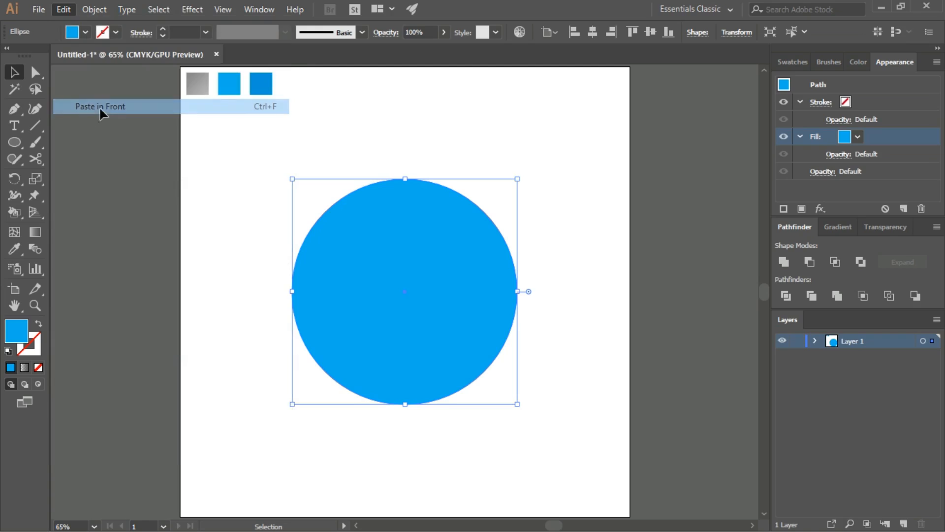
pyautogui.click(414, 136)
pyautogui.click(458, 249)
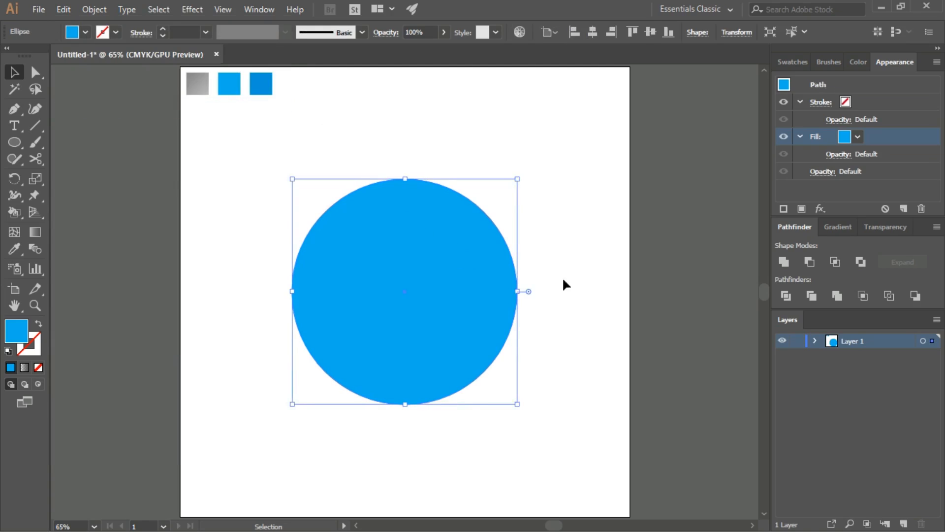
# Expand Layer 1, hide the lower of the two ellipses, and select the visible circle.
pyautogui.click(815, 341)
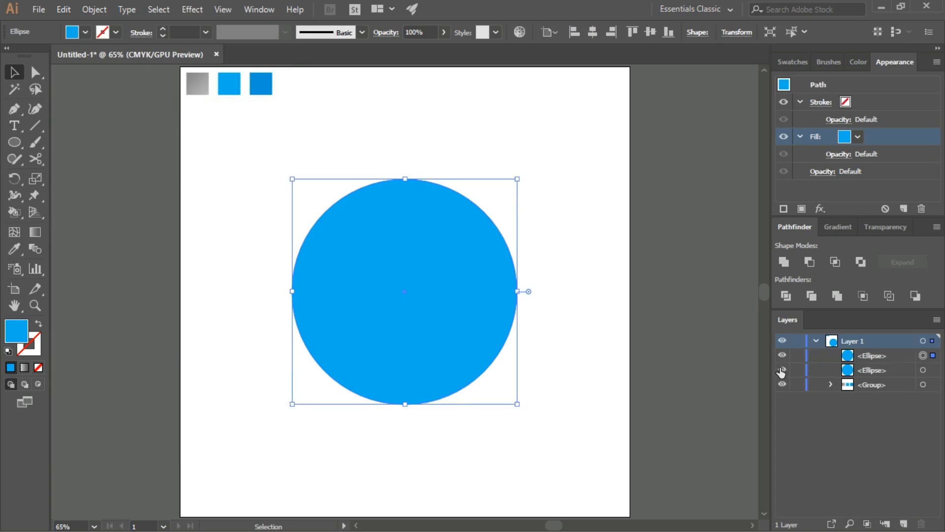
pyautogui.click(576, 322)
pyautogui.click(433, 294)
# Draw a 45° line segment about 674 px long through the circle's centre, extending beyond its edge at both ends.
pyautogui.click(35, 126)
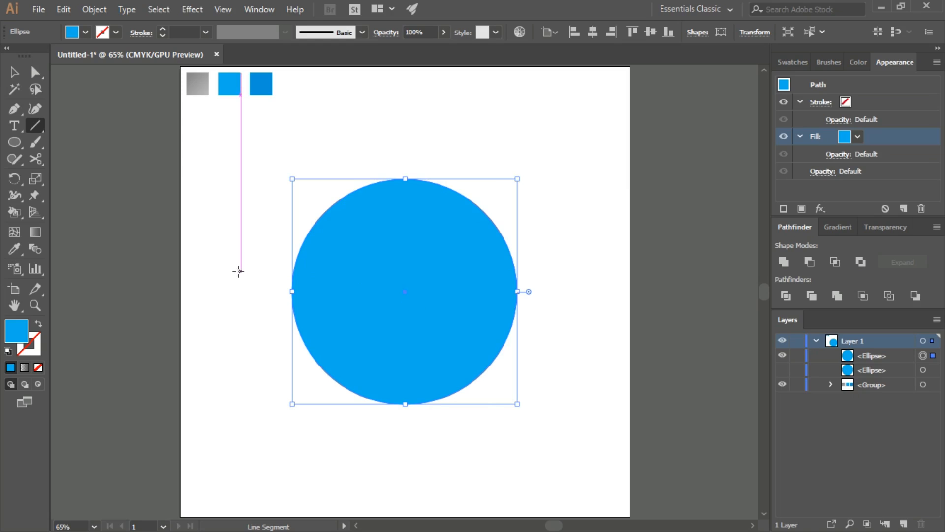
pyautogui.press('v')
pyautogui.click(242, 277)
pyautogui.click(43, 126)
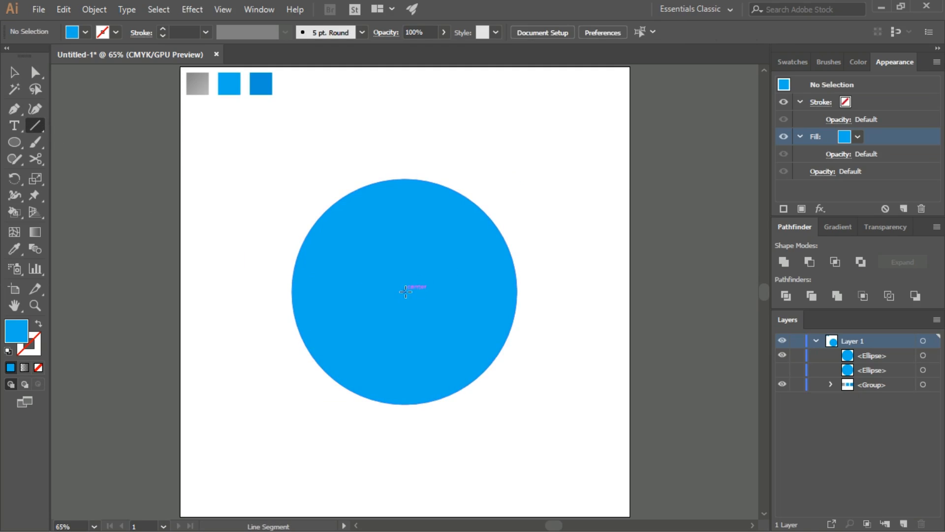
pyautogui.moveTo(404, 291); pyautogui.dragTo(519, 189)
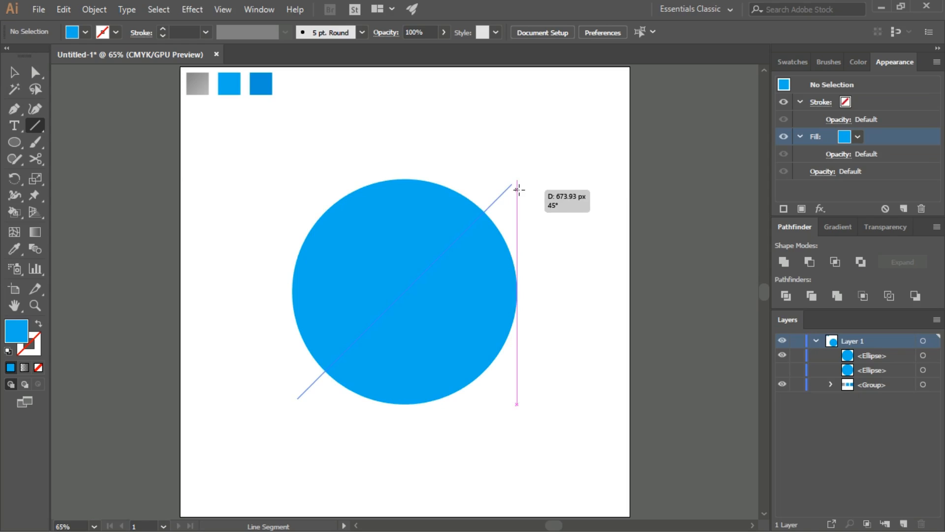
pyautogui.moveTo(519, 189); pyautogui.dragTo(519, 189)
pyautogui.press('v')
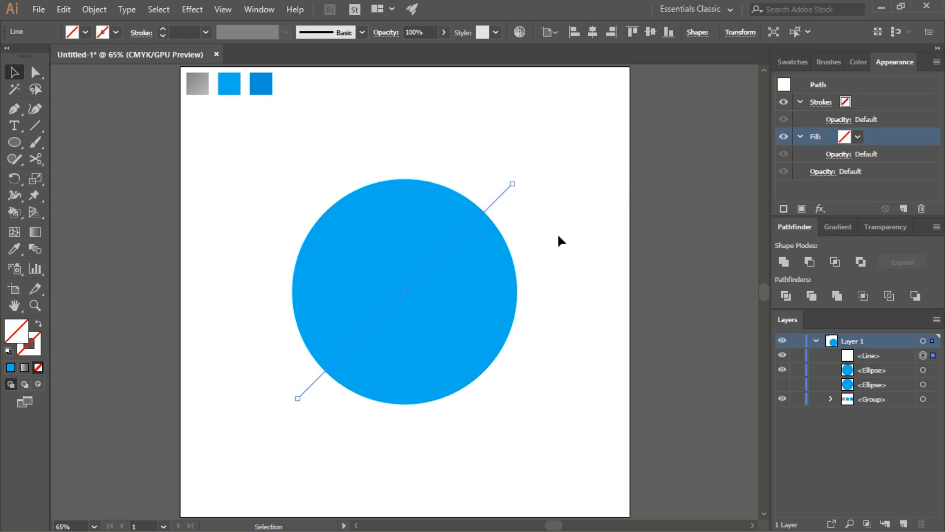
# Apply a black stroke to the diagonal line crossing the circle.
pyautogui.click(549, 236)
pyautogui.moveTo(489, 185); pyautogui.dragTo(519, 210)
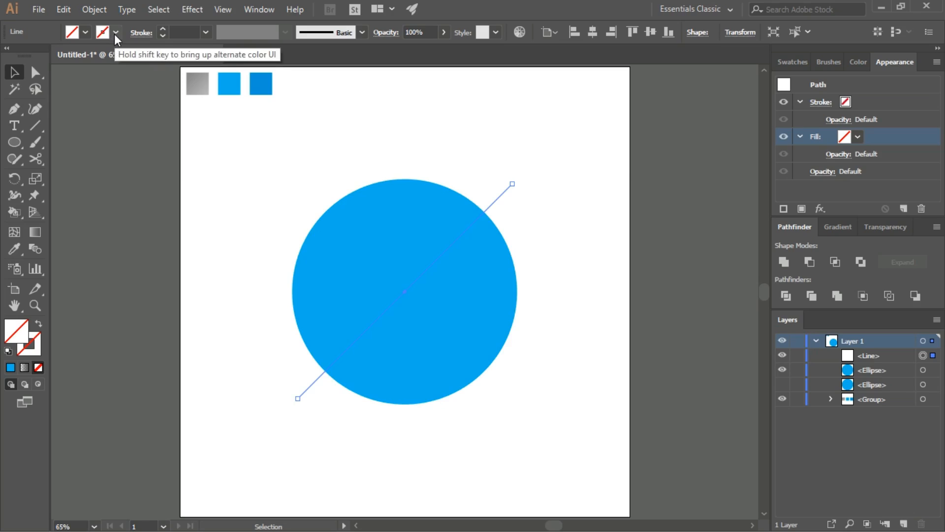
pyautogui.click(115, 33)
pyautogui.click(38, 56)
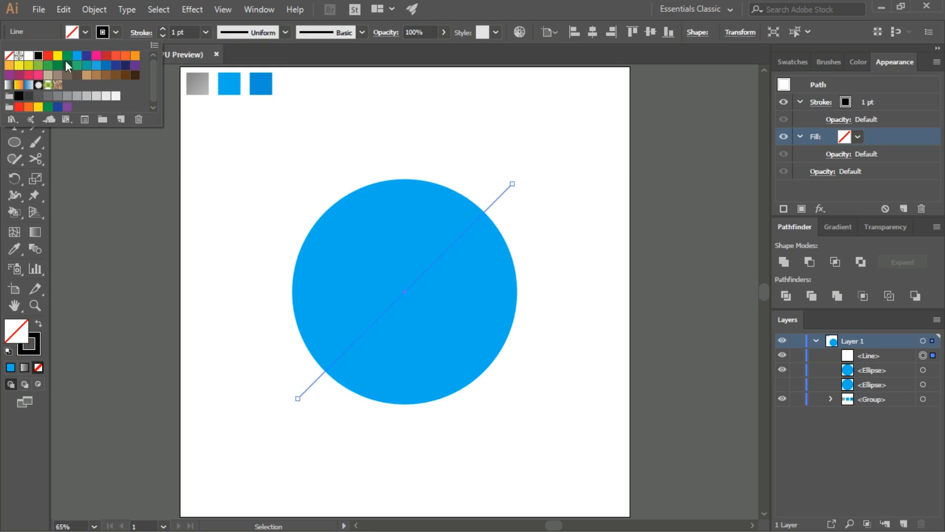
pyautogui.click(215, 202)
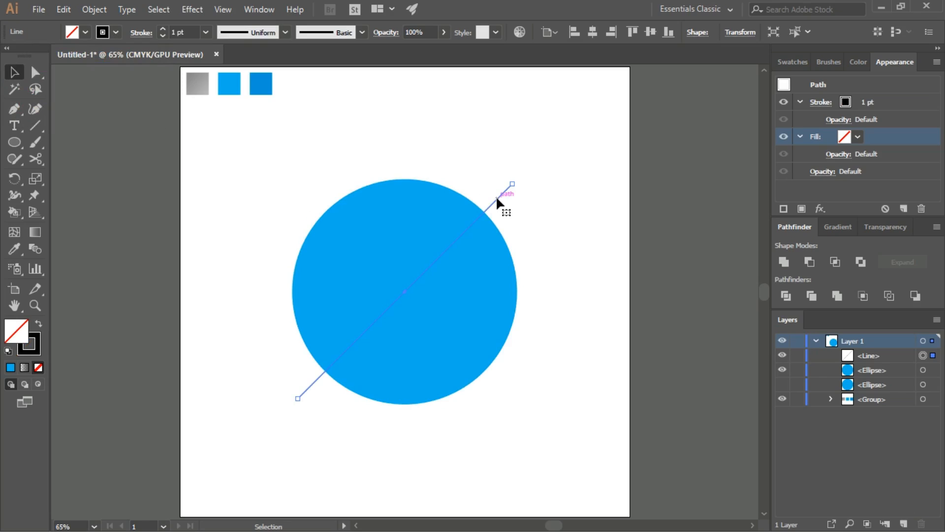
pyautogui.click(94, 9)
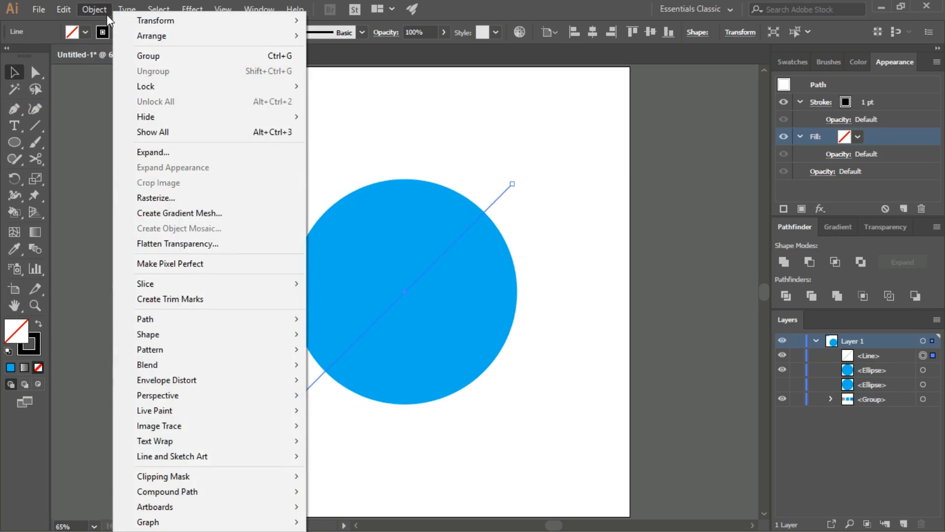
pyautogui.moveTo(168, 323)
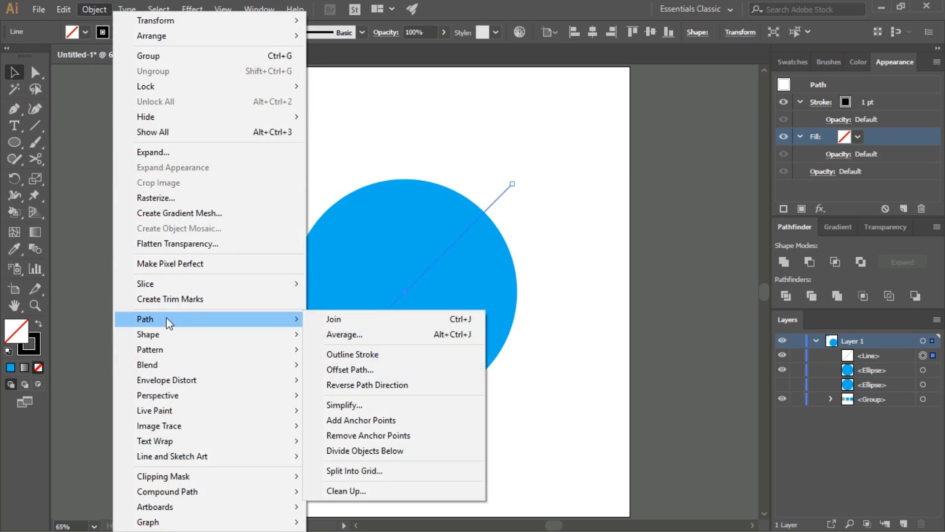
pyautogui.click(487, 131)
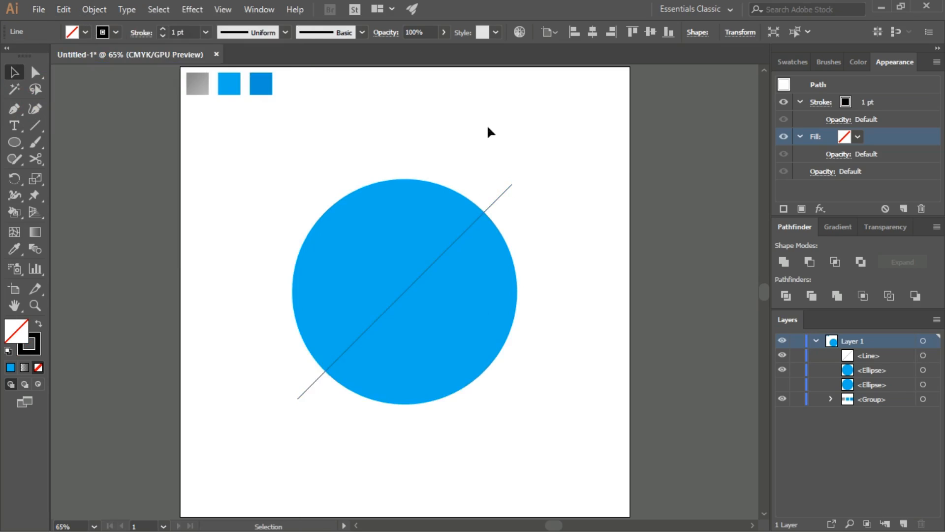
# Copy the diagonal line and paste the duplicate directly in front of it.
pyautogui.click(504, 193)
pyautogui.click(65, 10)
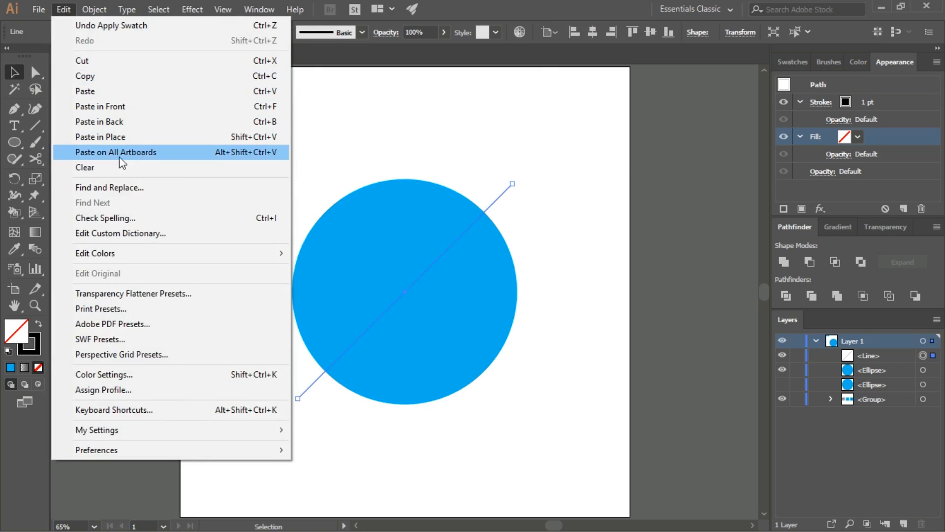
pyautogui.click(98, 77)
pyautogui.click(63, 10)
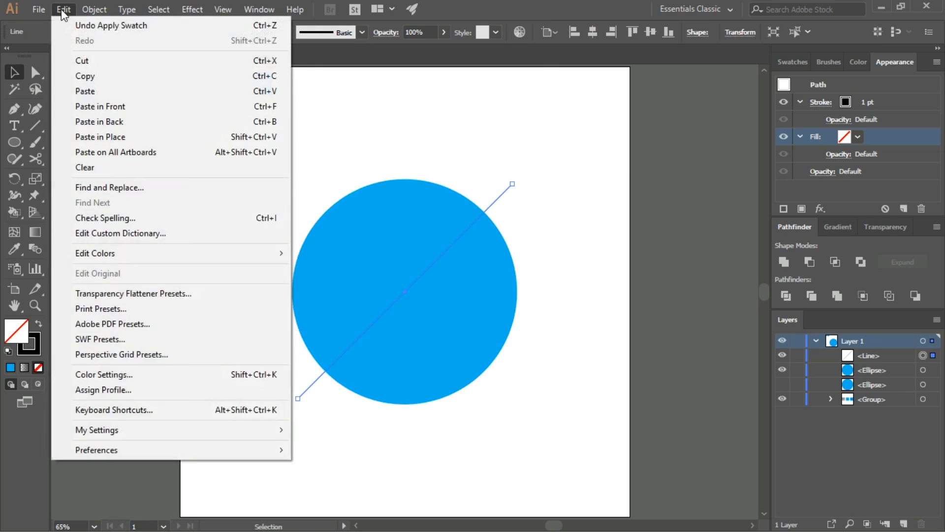
pyautogui.click(110, 106)
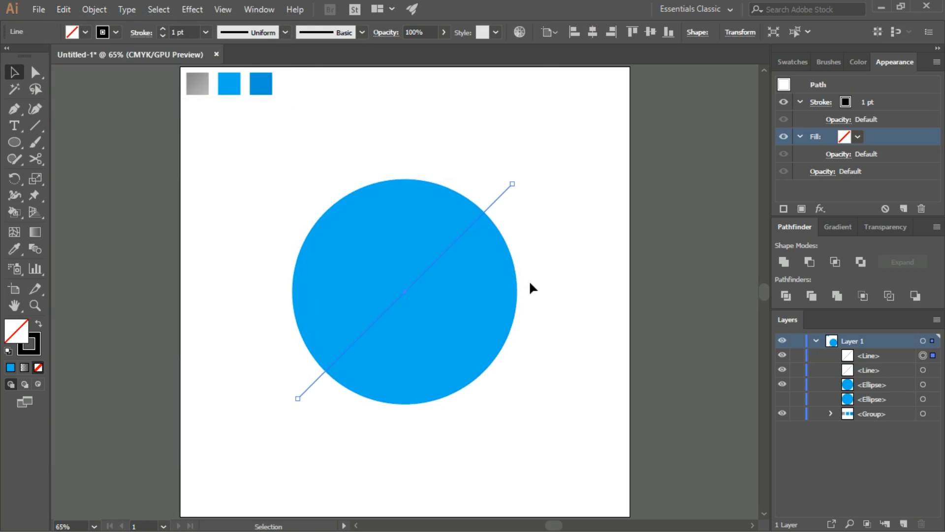
# Hide the lower of the two lines in Layer 1.
pyautogui.click(559, 286)
pyautogui.click(499, 196)
pyautogui.click(880, 373)
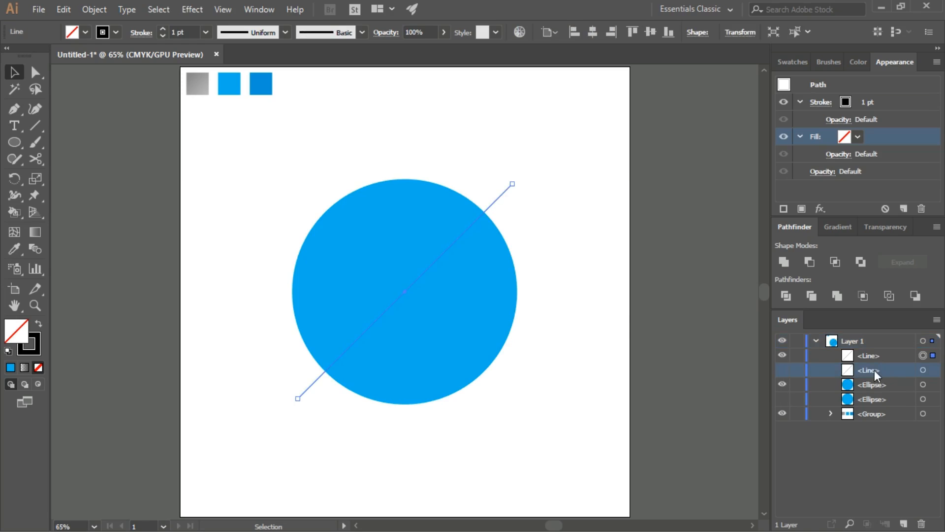
# Split the blue circle into two halves by applying Divide Objects Below with the visible diagonal line.
pyautogui.click(558, 271)
pyautogui.click(501, 195)
pyautogui.click(86, 14)
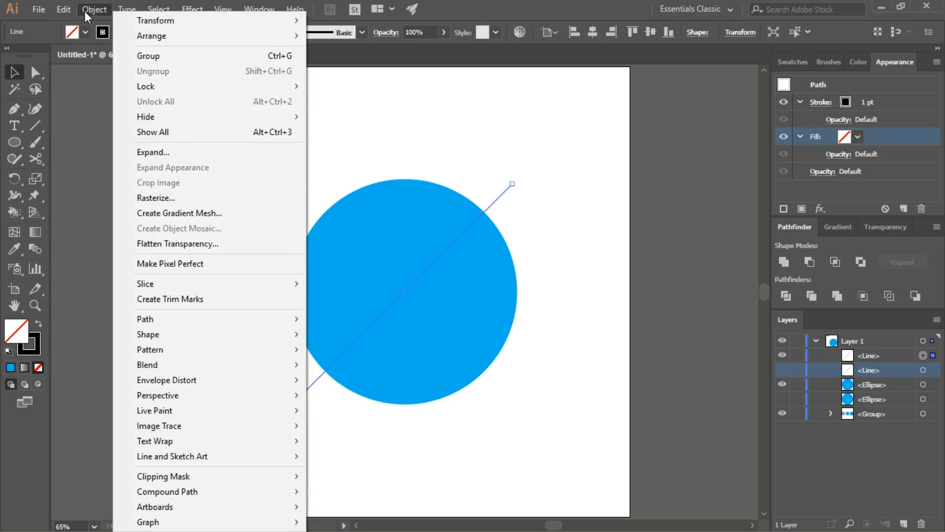
pyautogui.moveTo(171, 327)
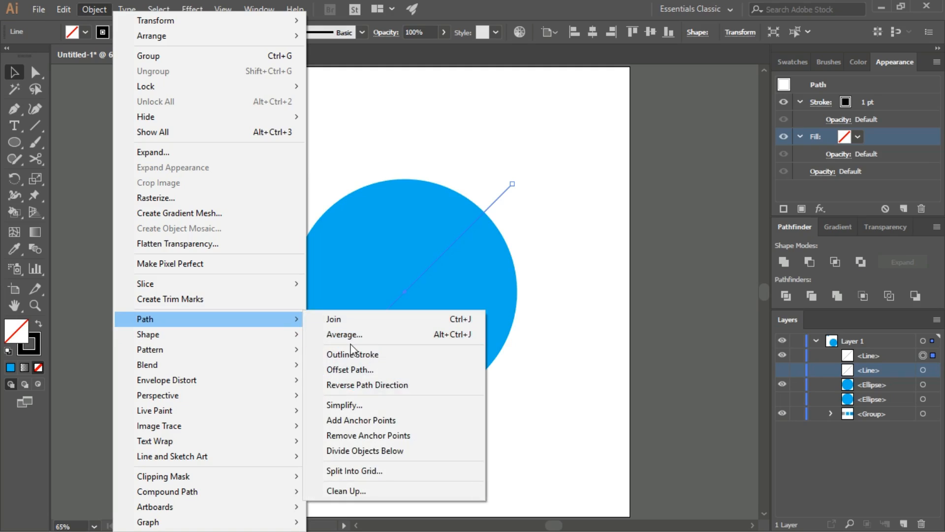
pyautogui.click(388, 450)
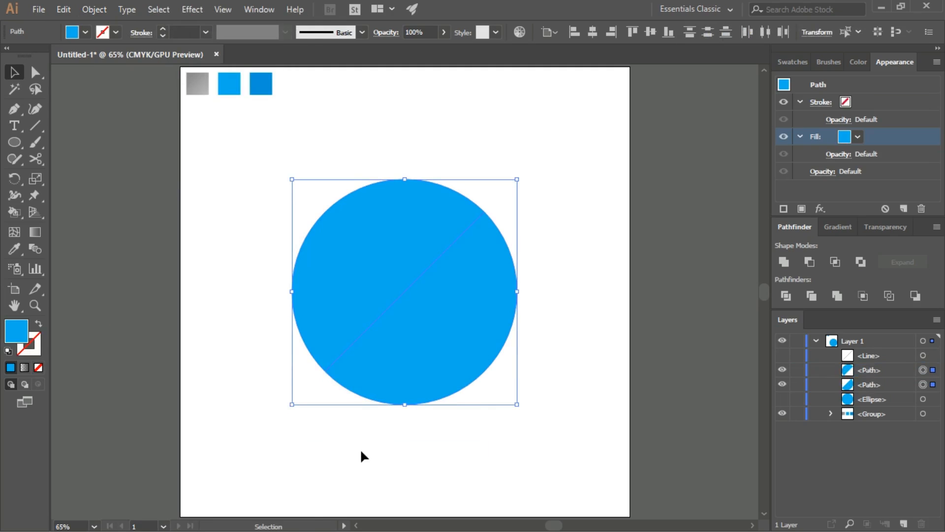
# Test the split by moving the circle's lower-right half away, and undo the move.
pyautogui.click(471, 383)
pyautogui.moveTo(468, 332); pyautogui.dragTo(490, 351)
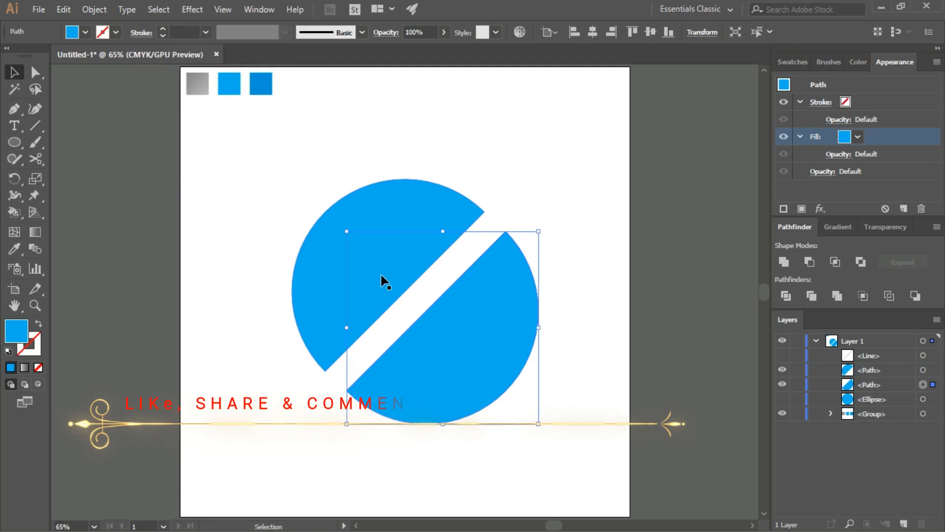
pyautogui.click(339, 270)
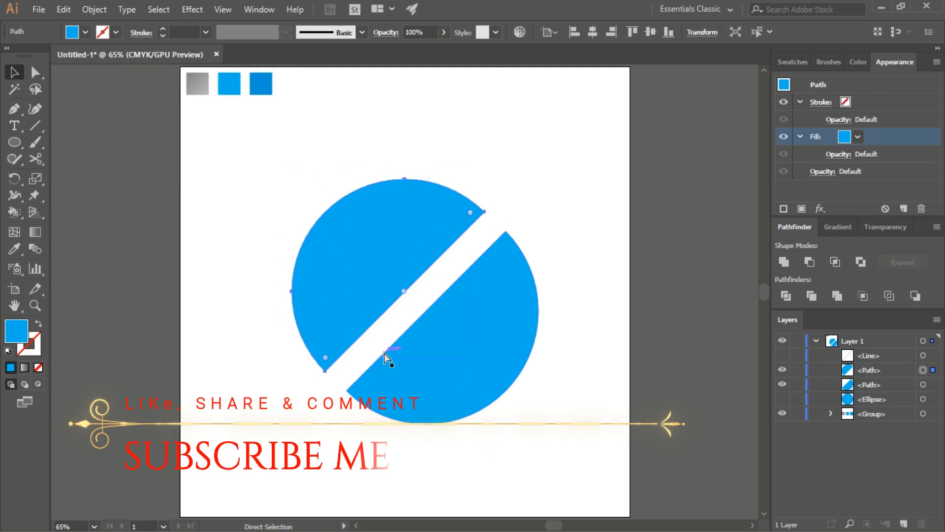
pyautogui.hotkey('ctrl', 'z')
pyautogui.click(500, 397)
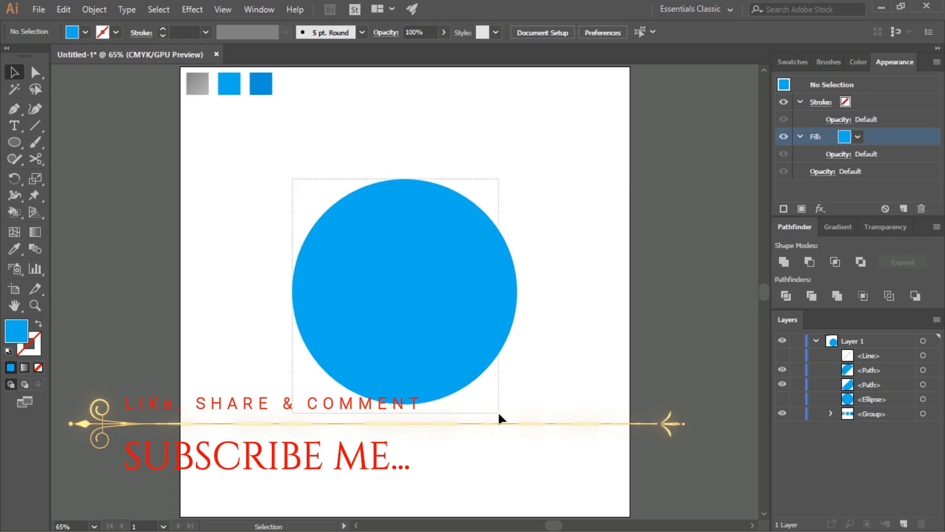
pyautogui.moveTo(292, 179); pyautogui.dragTo(499, 413)
pyautogui.click(223, 267)
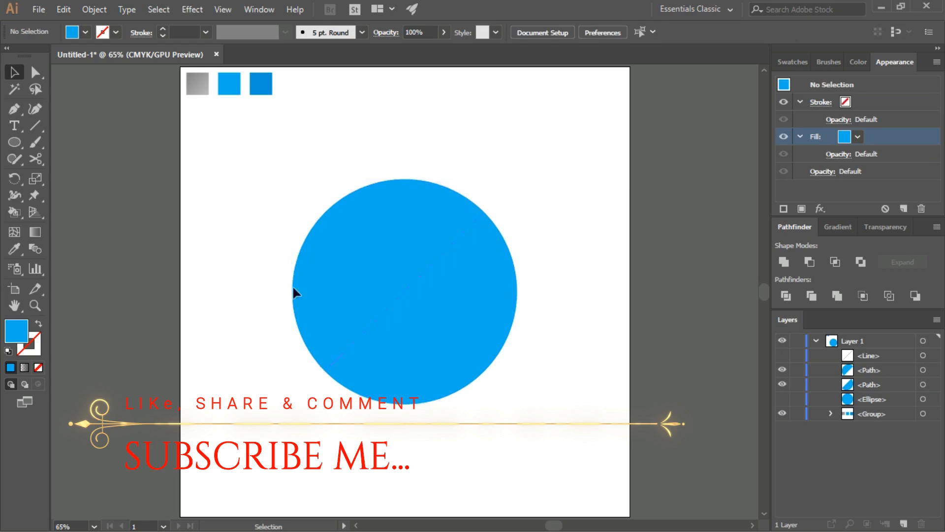
# Recolour the circle's lower-right half with the darker blue sampled from the third colour square, and deselect it.
pyautogui.click(454, 315)
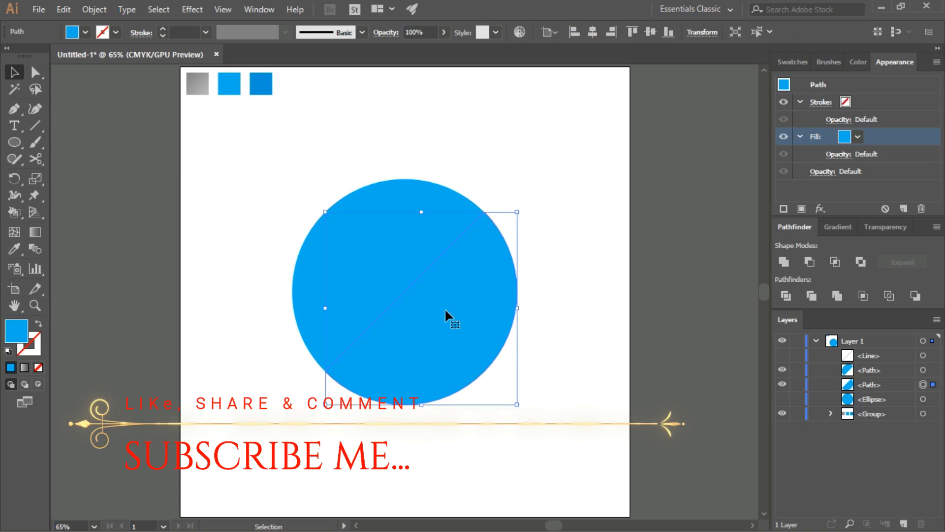
pyautogui.click(19, 255)
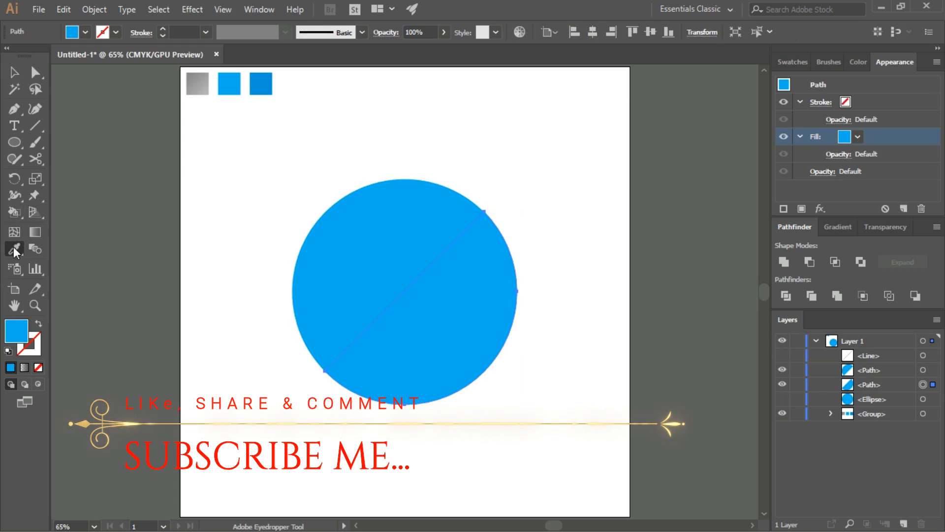
pyautogui.click(265, 85)
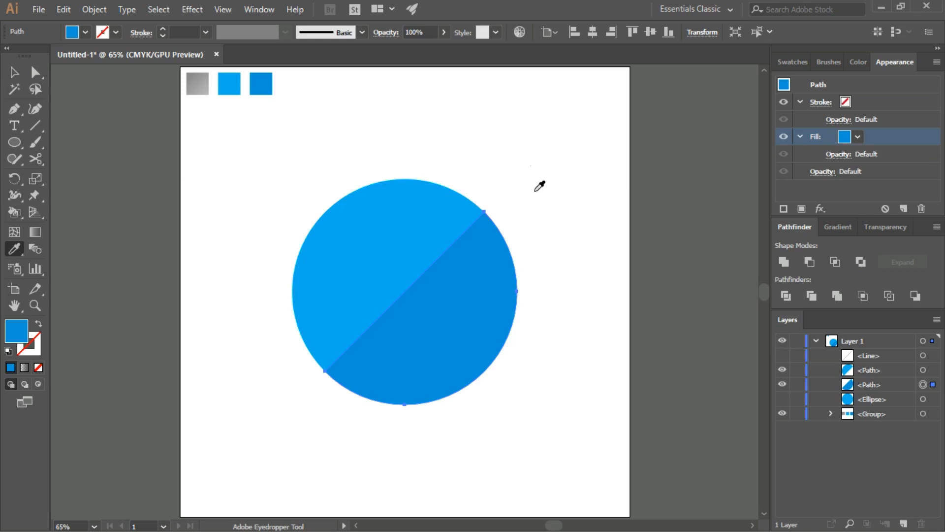
pyautogui.press('v')
pyautogui.click(559, 233)
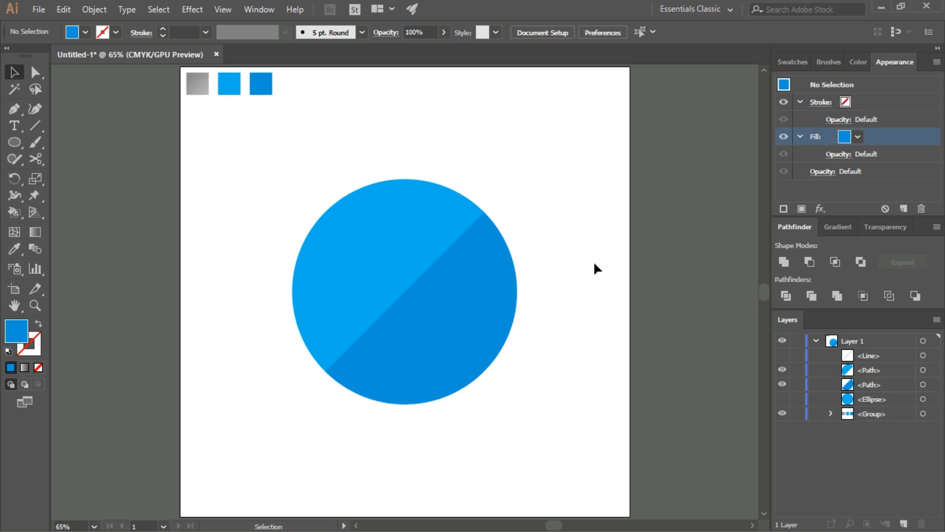
# Show the hidden diagonal line again and change its stroke colour to light blue.
pyautogui.click(782, 355)
pyautogui.click(504, 193)
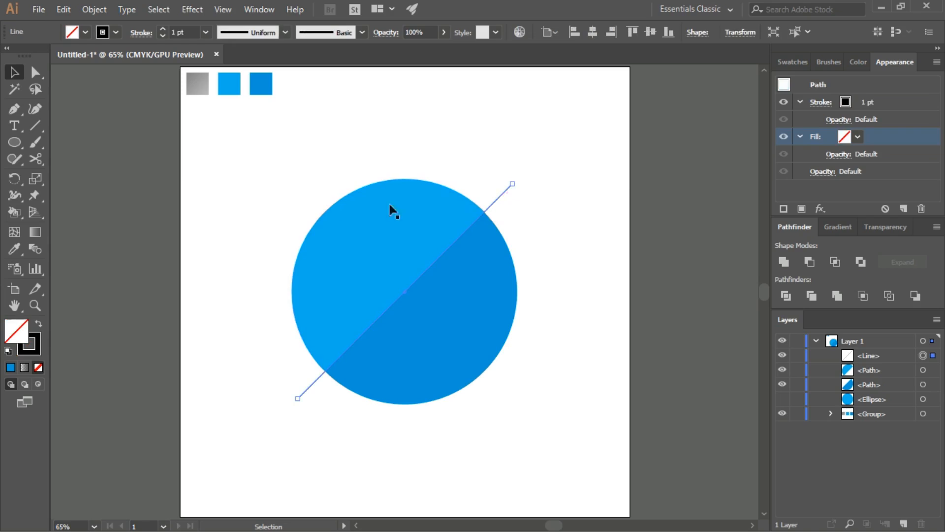
pyautogui.click(107, 32)
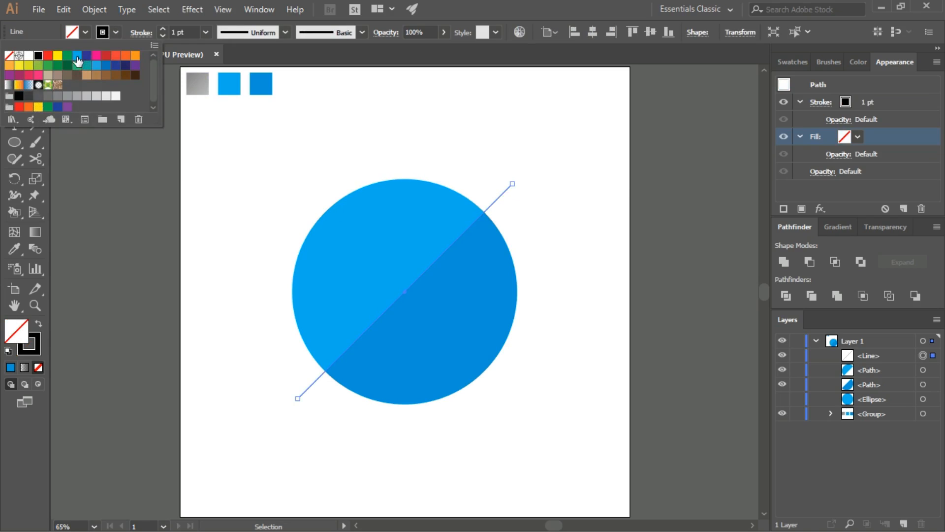
pyautogui.click(77, 56)
pyautogui.click(275, 153)
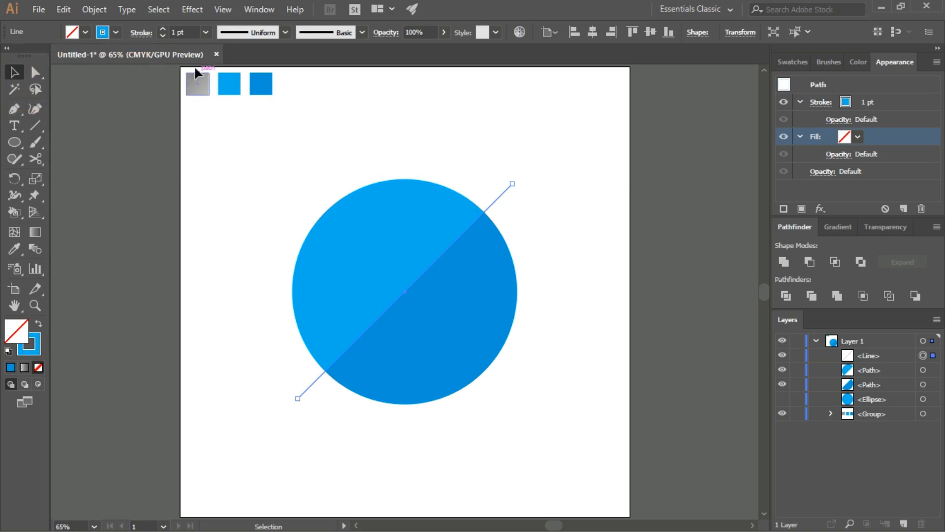
# Set the diagonal line's stroke weight to 5 pt and hide the line.
pyautogui.click(160, 29)
pyautogui.click(161, 29)
pyautogui.click(161, 30)
pyautogui.click(161, 29)
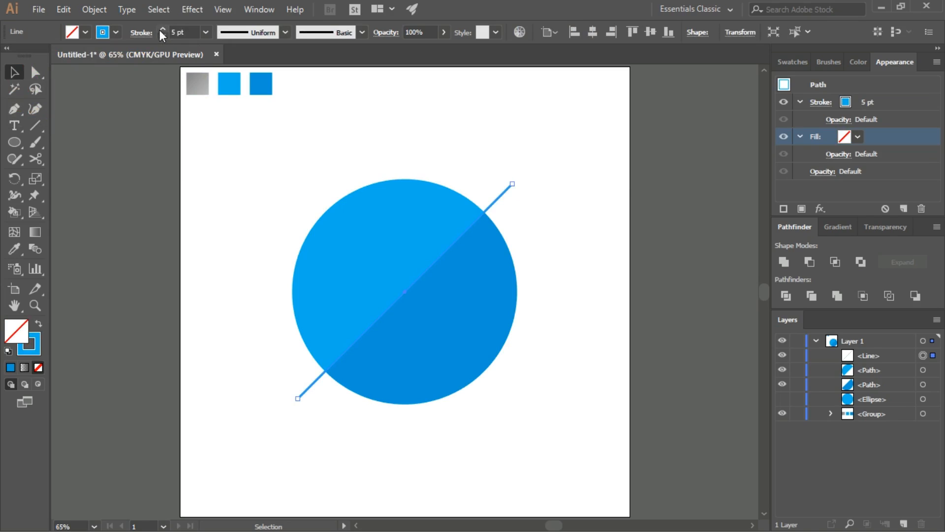
pyautogui.click(498, 199)
pyautogui.click(782, 355)
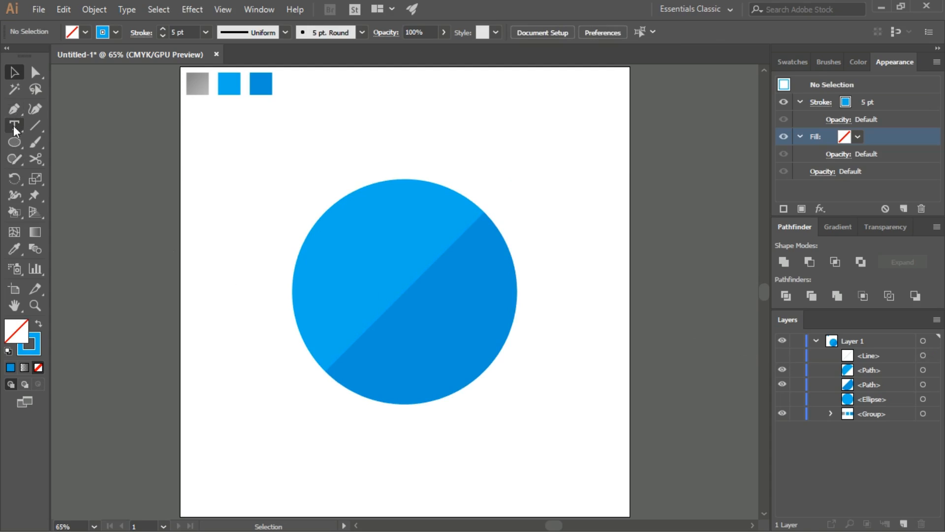
# Draw a thin horizontal rectangle from the circle's centre, extending slightly beyond the circle on both sides.
pyautogui.click(17, 143)
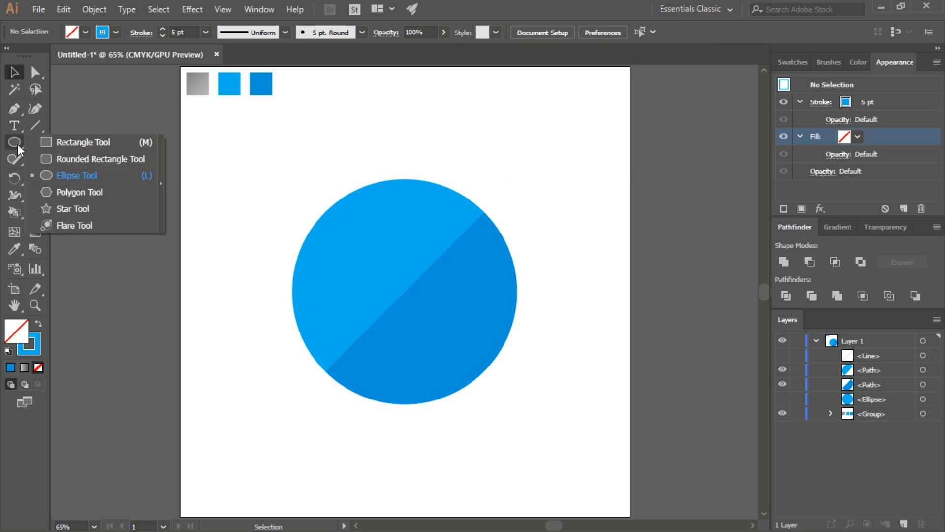
pyautogui.click(87, 144)
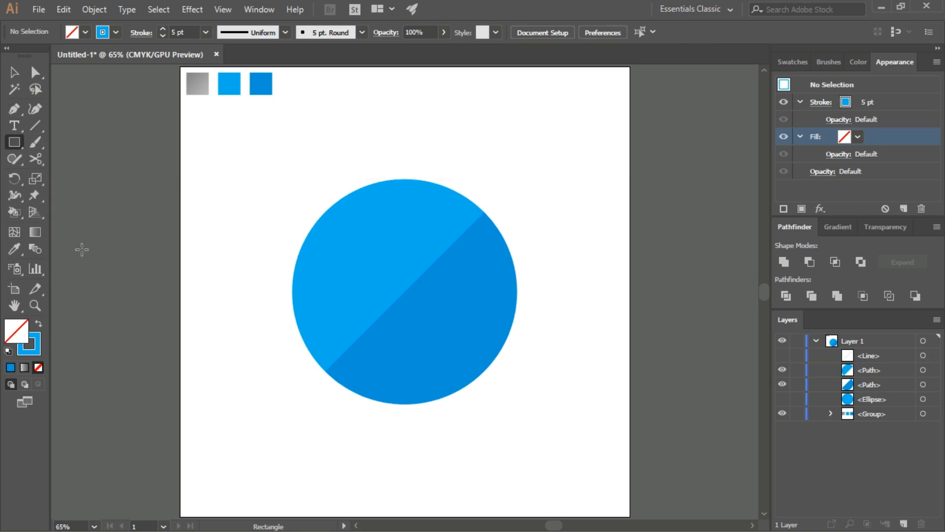
pyautogui.moveTo(404, 291); pyautogui.dragTo(530, 301)
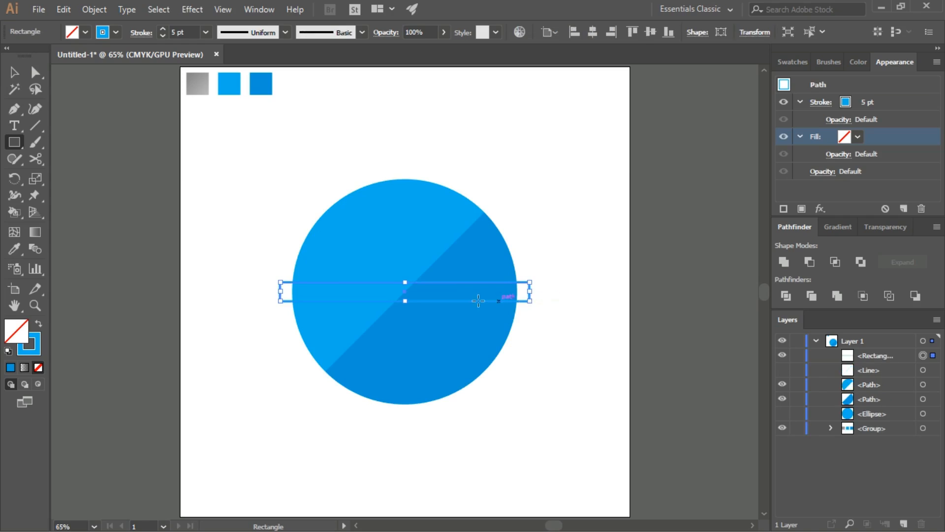
pyautogui.press('v')
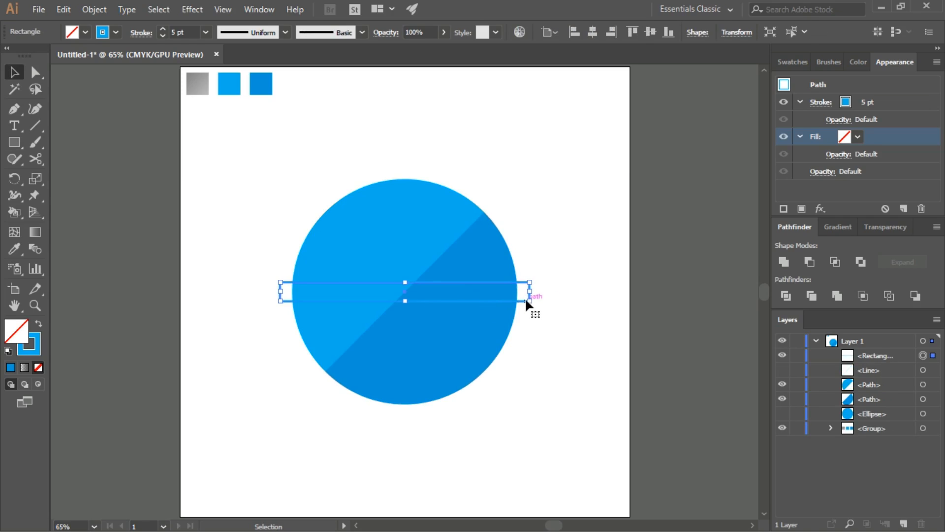
# Swap the rectangle's fill and stroke so it has no outline, and fill it with dark grey.
pyautogui.click(39, 322)
pyautogui.click(82, 35)
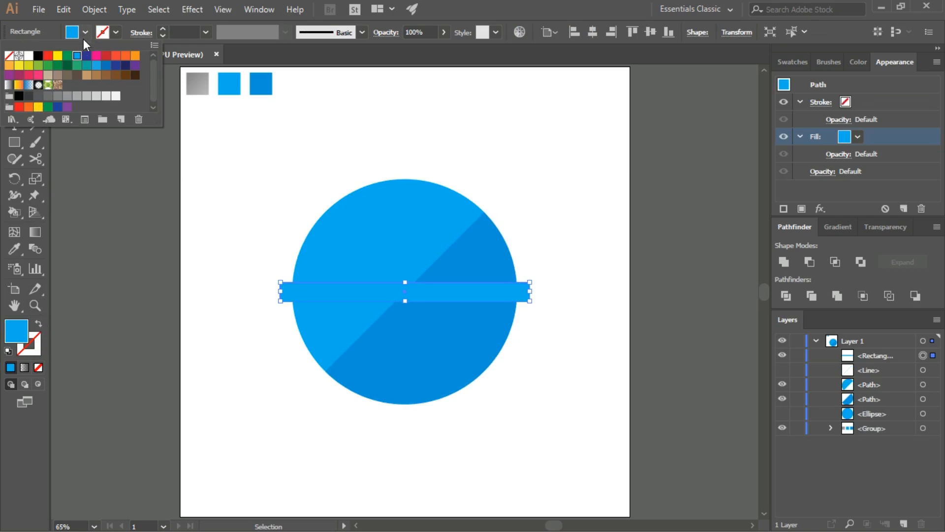
pyautogui.click(28, 96)
pyautogui.click(203, 192)
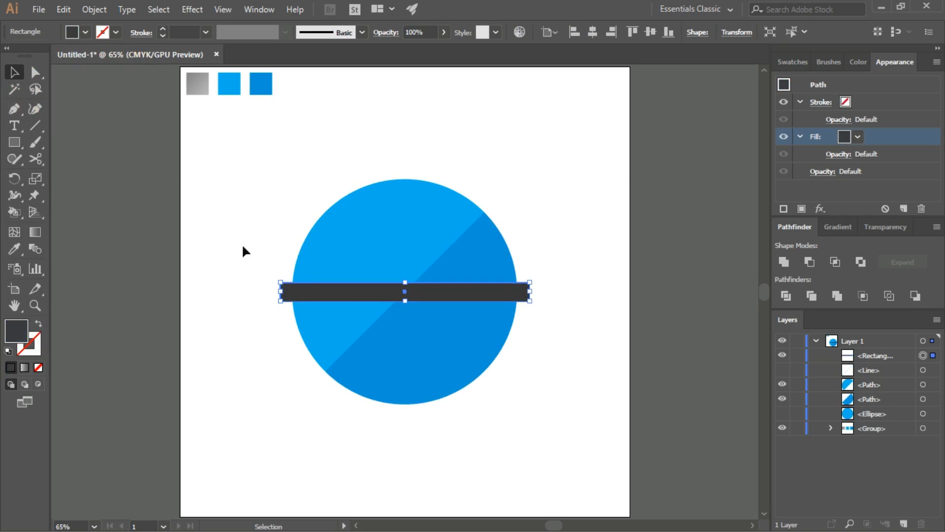
# Rotate the dark grey bar 45° to lie along the circle's diagonal split, and select the circle's darker half.
pyautogui.moveTo(535, 309); pyautogui.dragTo(523, 219)
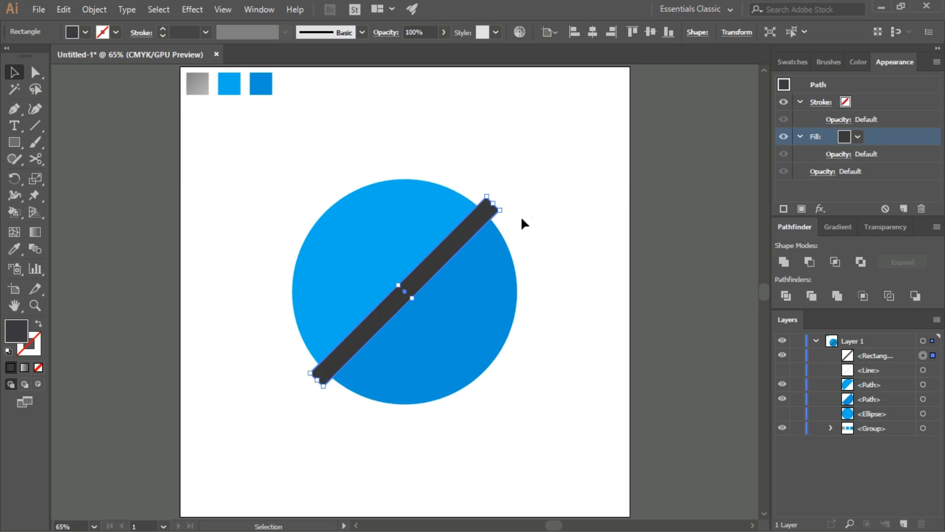
pyautogui.click(552, 249)
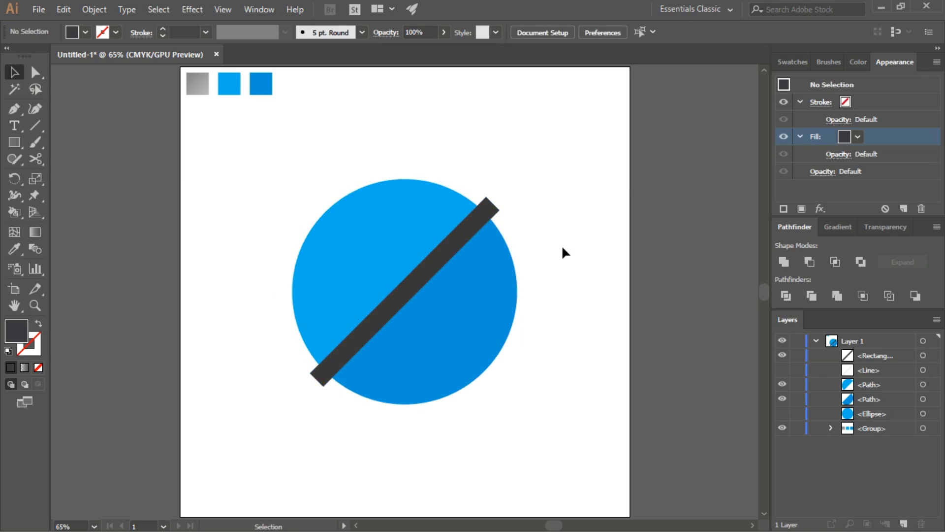
pyautogui.click(486, 270)
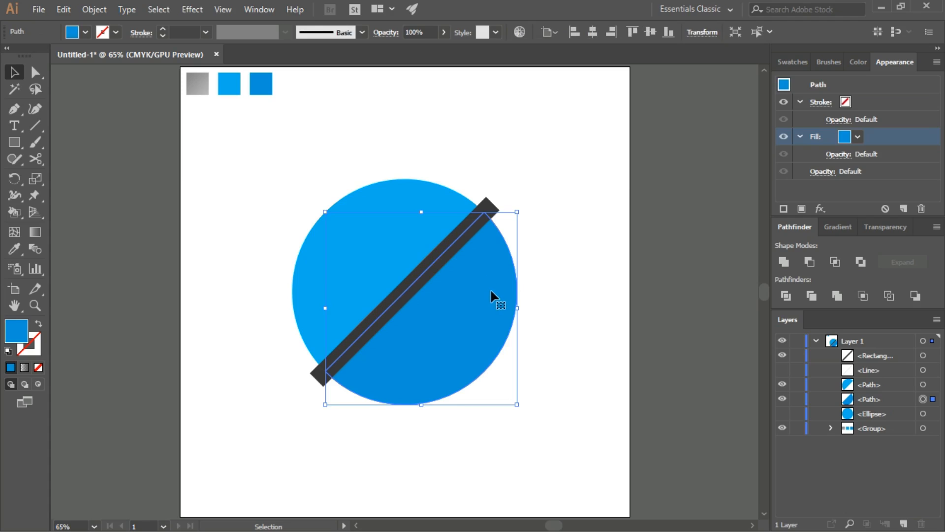
# Copy the circle's darker half and paste the duplicate in place in front of the original.
pyautogui.click(64, 10)
pyautogui.click(81, 72)
pyautogui.click(63, 10)
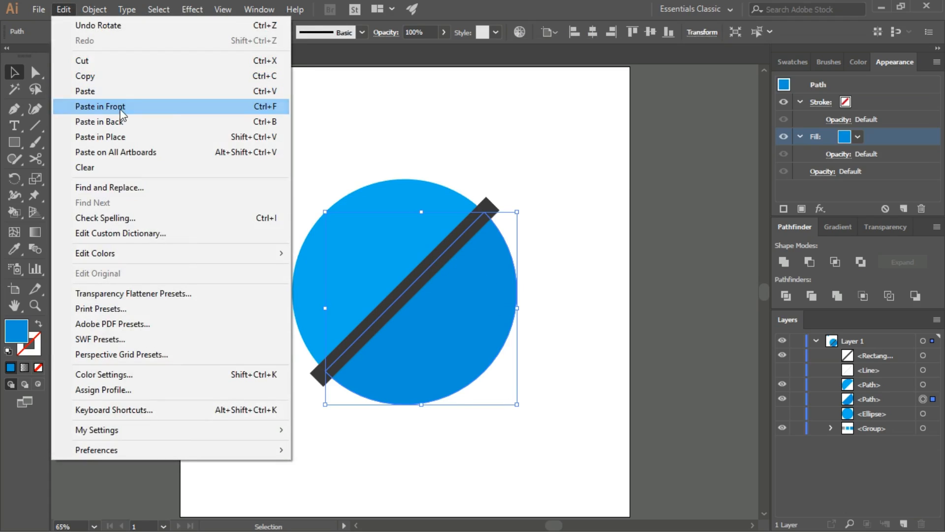
pyautogui.click(120, 105)
pyautogui.click(564, 266)
pyautogui.moveTo(492, 279); pyautogui.dragTo(562, 328)
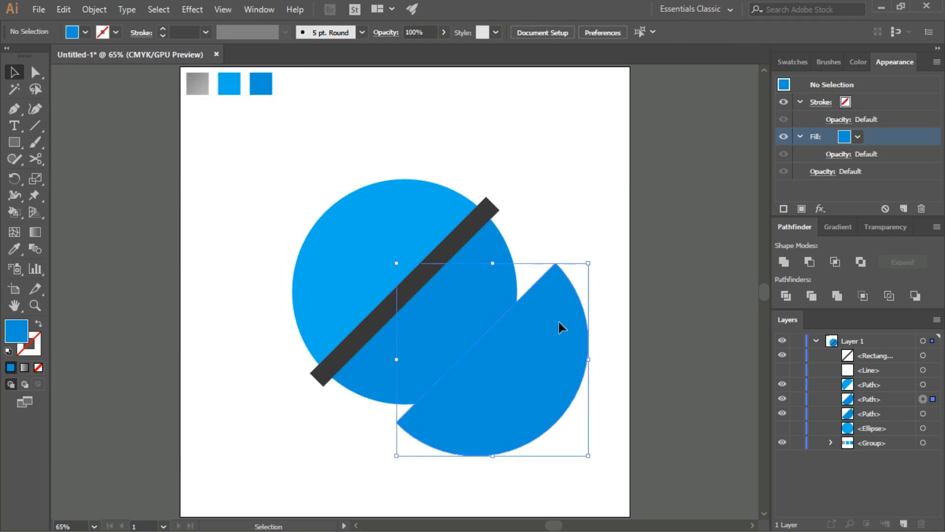
pyautogui.hotkey('ctrl', 'z')
pyautogui.click(559, 235)
# Try to trim the dark grey bar to the circle by intersecting it with the front copy of the darker half.
pyautogui.click(497, 217)
pyautogui.keyDown('shift'); pyautogui.click(487, 207); pyautogui.keyUp('shift')
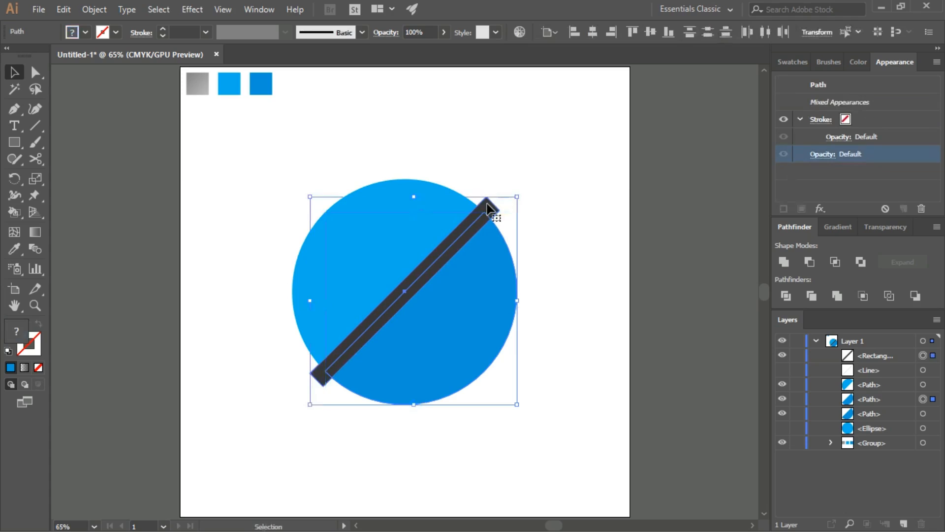
pyautogui.click(832, 264)
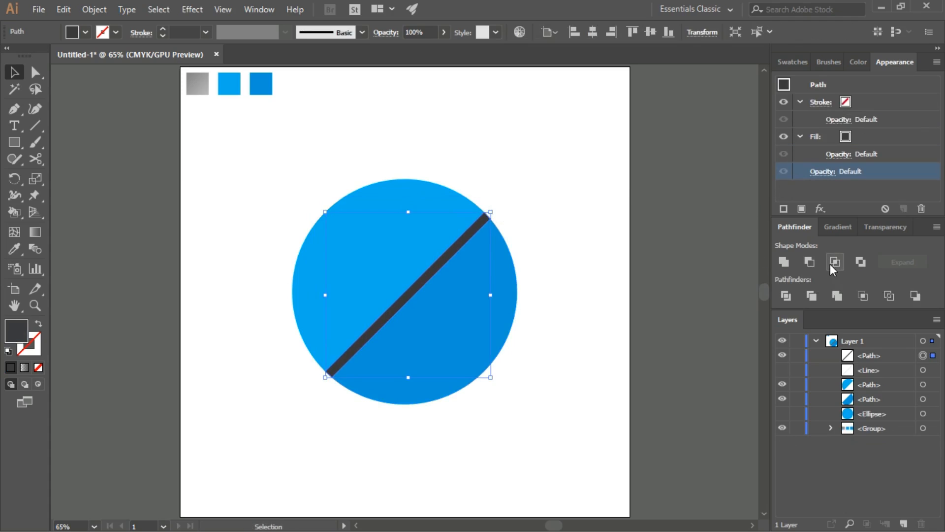
pyautogui.click(571, 250)
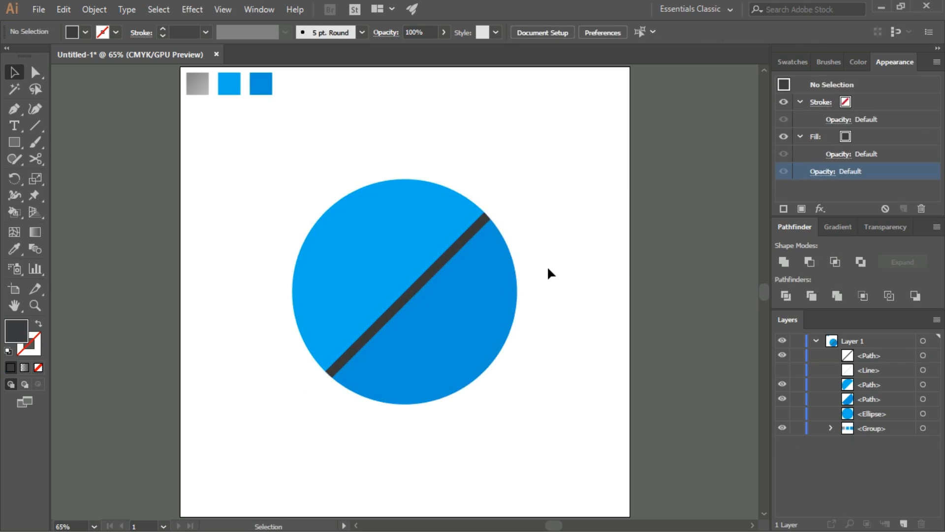
pyautogui.hotkey('ctrl', 'z')
pyautogui.click(575, 265)
# Narrow the dark grey bar slightly from its edge over the darker half, keeping its diagonal direction.
pyautogui.scroll(4, 436, 298)
pyautogui.click(393, 284)
pyautogui.moveTo(370, 313); pyautogui.dragTo(363, 306)
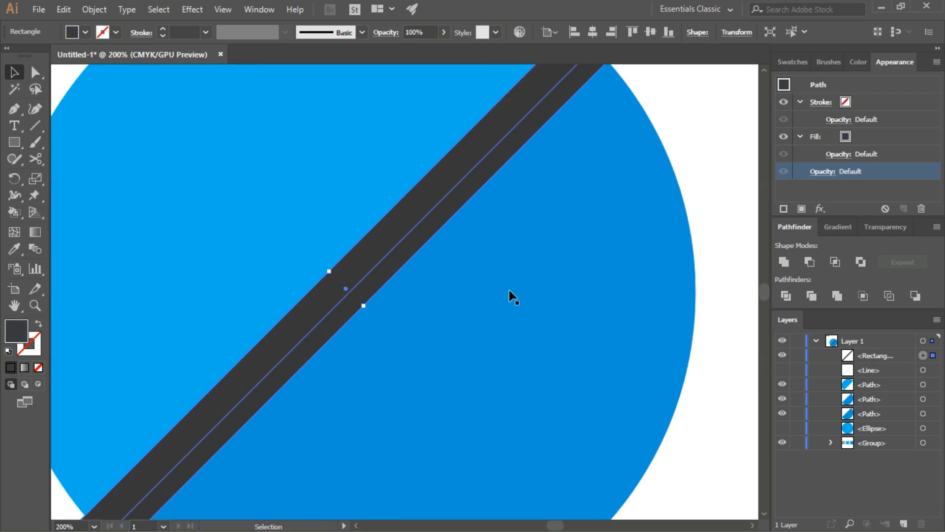
pyautogui.click(723, 206)
pyautogui.scroll(-2, 527, 281)
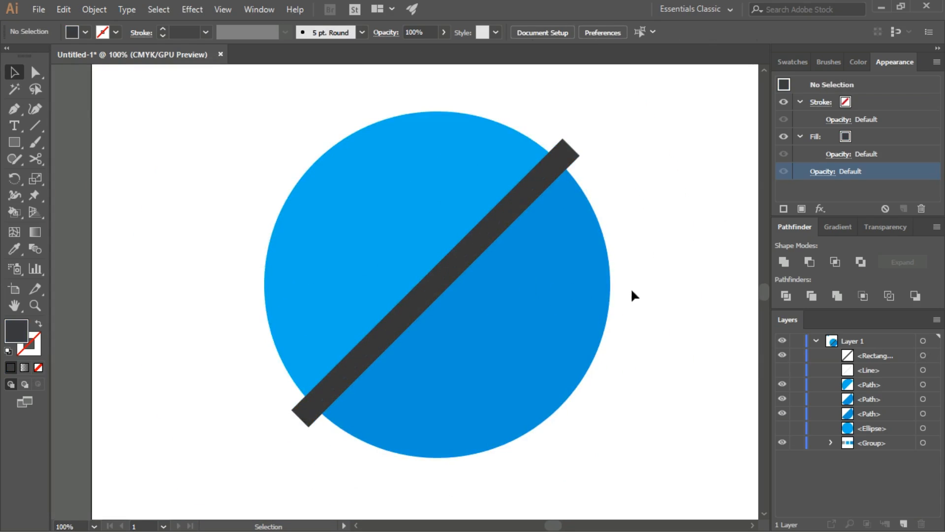
# Intersect the narrowed bar with the front copy of the darker half, leaving a thin dark strip inside the circle.
pyautogui.click(449, 282)
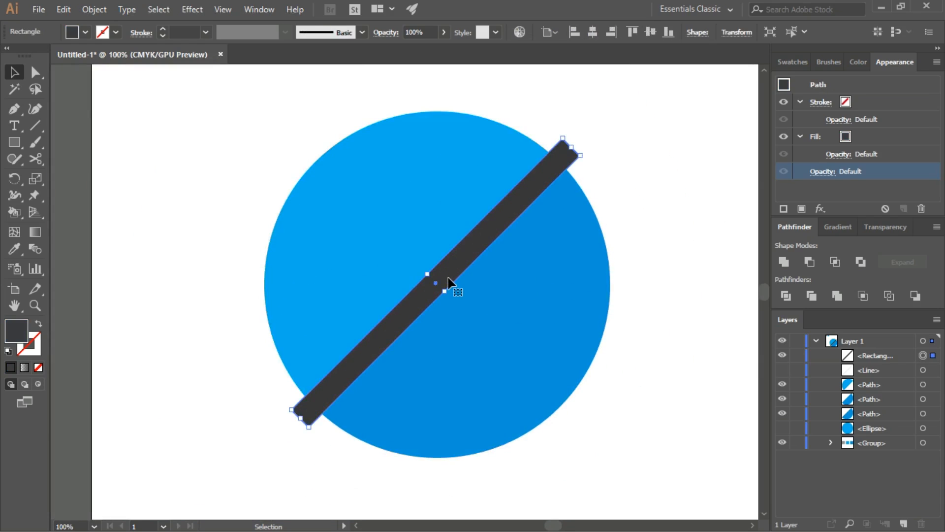
pyautogui.keyDown('shift'); pyautogui.click(582, 297); pyautogui.keyUp('shift')
pyautogui.click(836, 263)
pyautogui.click(669, 236)
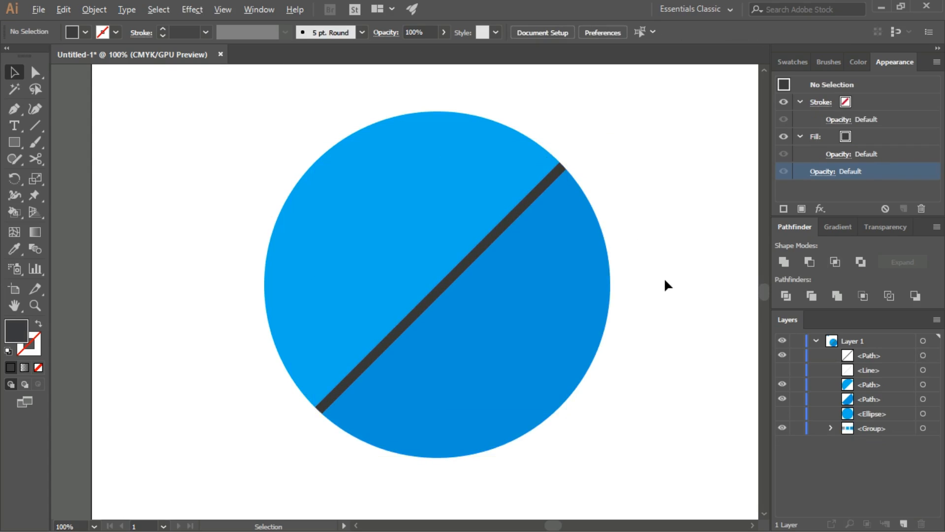
pyautogui.scroll(-1, 663, 284)
pyautogui.scroll(1, 658, 283)
pyautogui.scroll(-1, 653, 282)
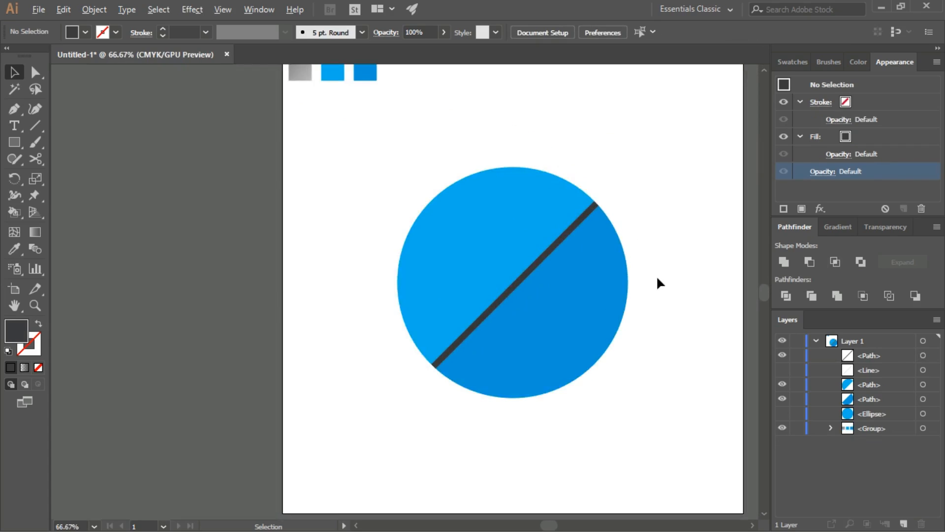
pyautogui.moveTo(678, 264); pyautogui.dragTo(593, 270)
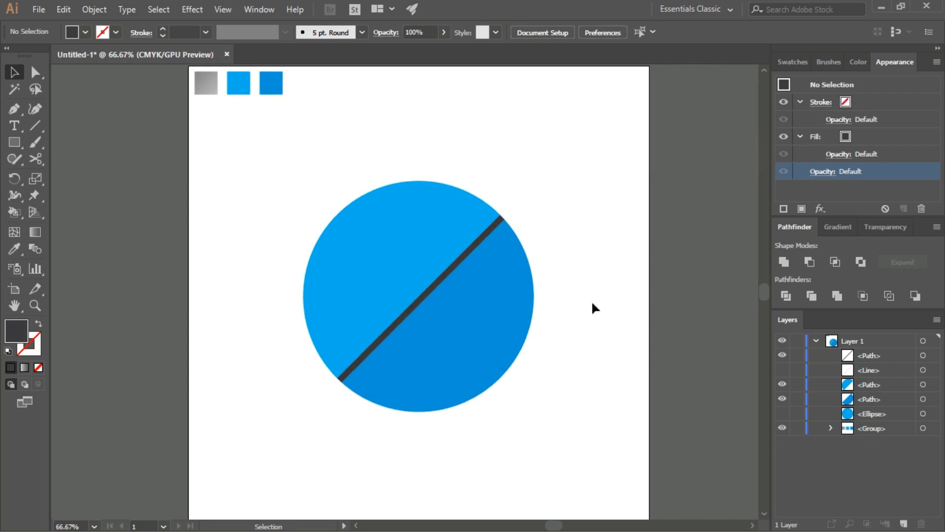
# Sample the grey gradient swatch above the circle with the Eyedropper to fill the diagonal strip.
pyautogui.click(428, 292)
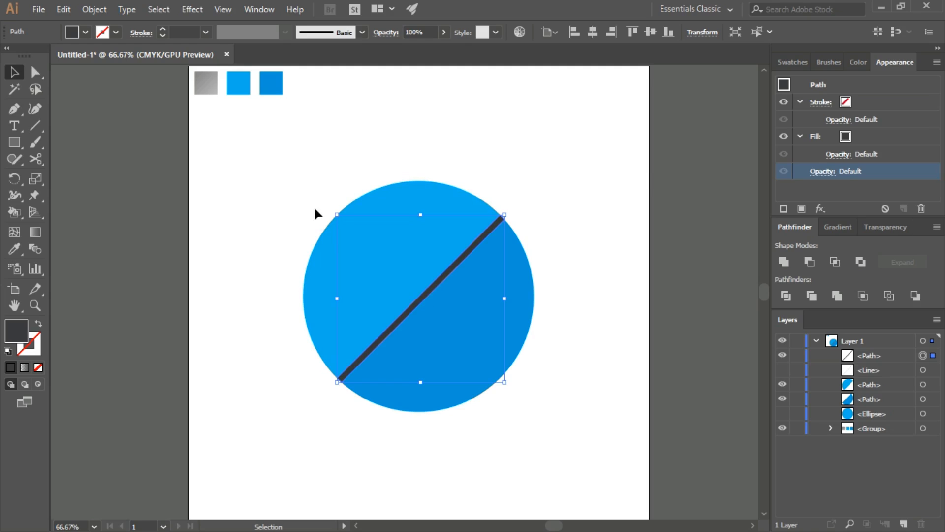
pyautogui.press('i')
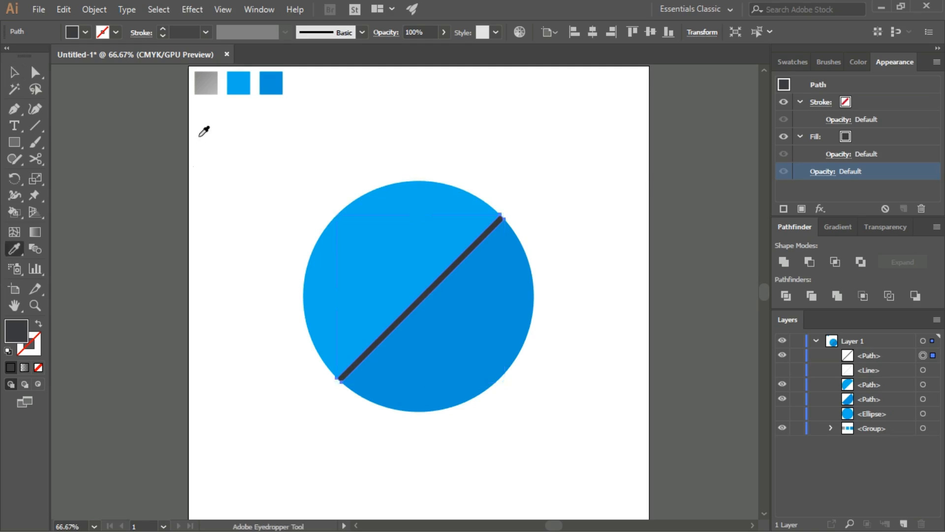
pyautogui.click(210, 83)
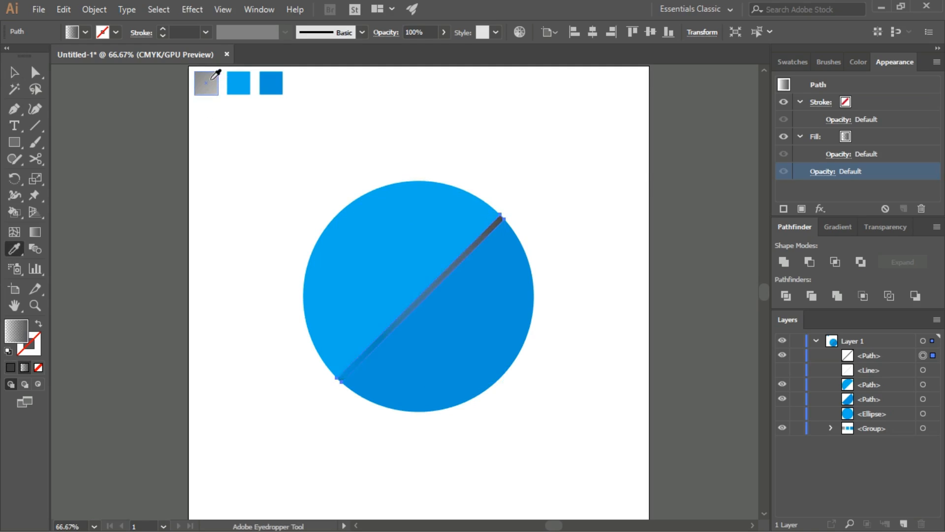
pyautogui.press('v')
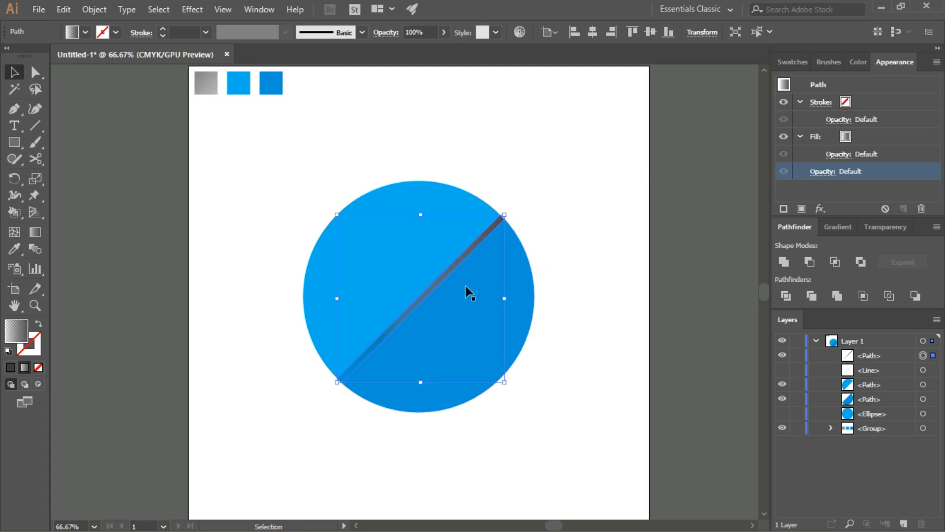
# Examine the colour and opacity settings of both stops in the strip's linear gradient.
pyautogui.click(839, 227)
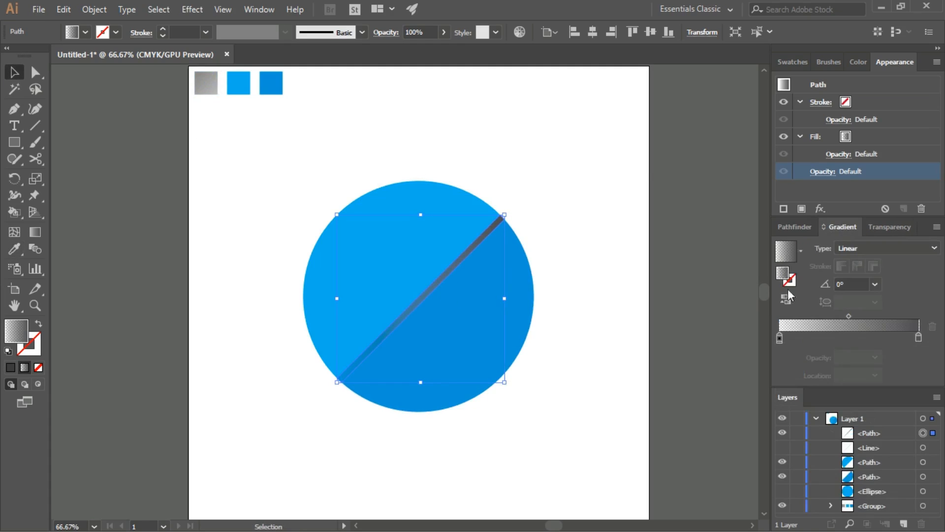
pyautogui.click(919, 336)
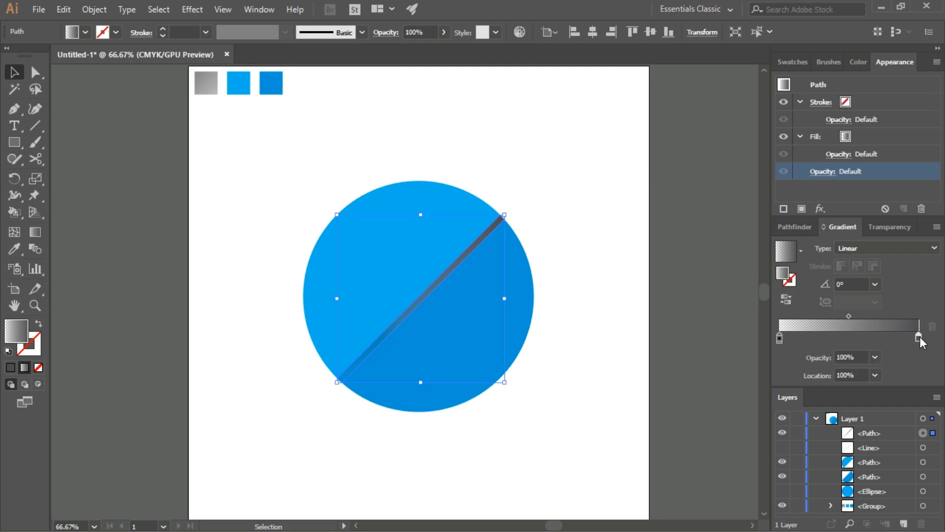
pyautogui.doubleClick(917, 337)
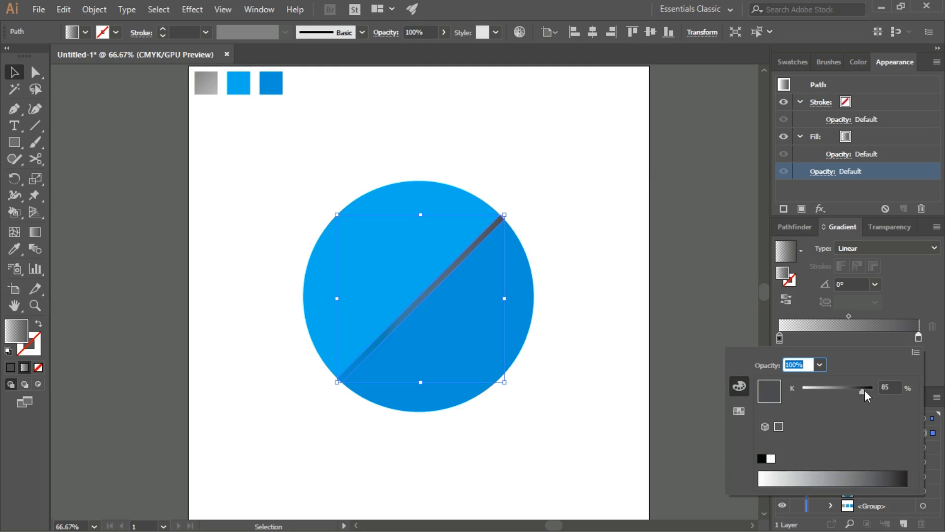
pyautogui.click(908, 313)
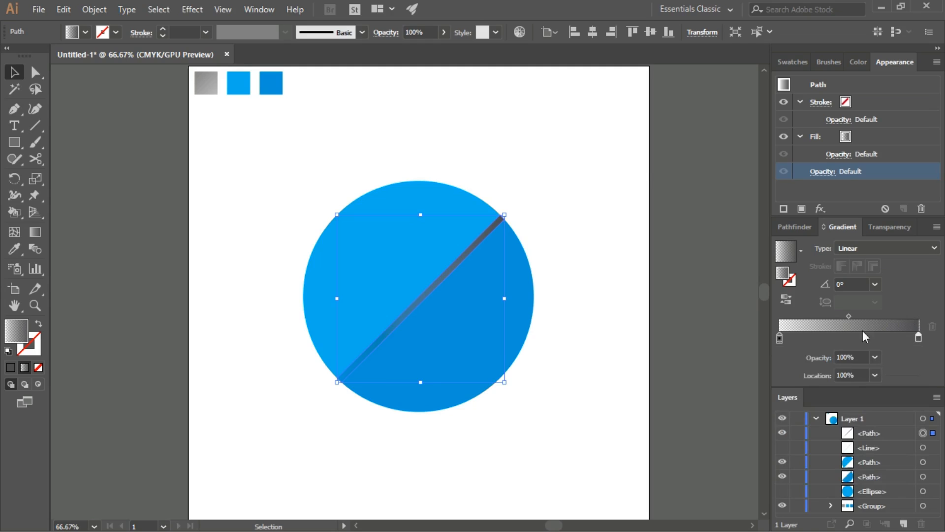
pyautogui.doubleClick(780, 338)
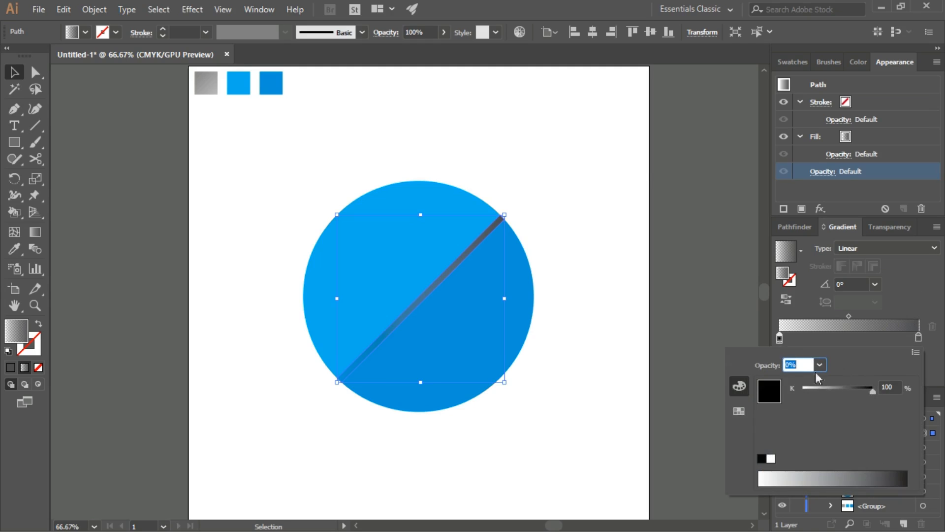
pyautogui.click(796, 363)
pyautogui.click(916, 309)
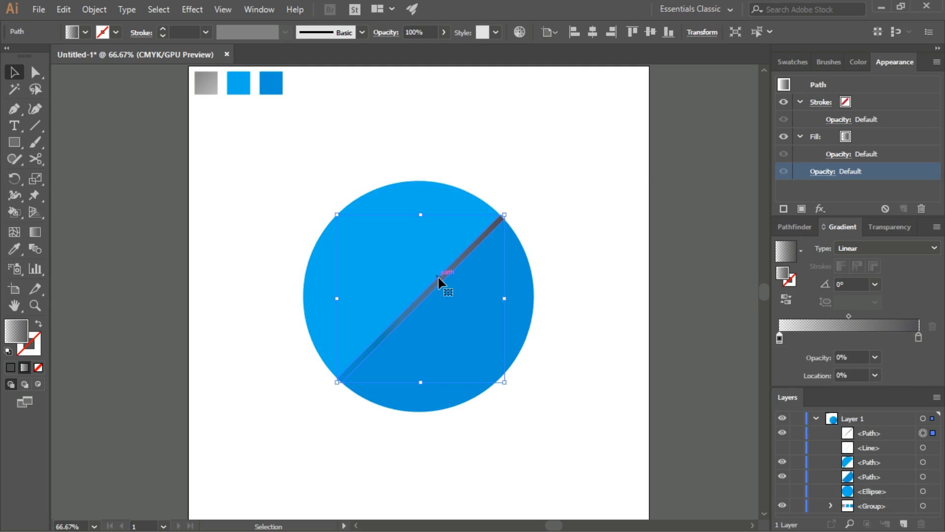
# Redraw the strip's gradient across its width at 135° so it fades as a soft shadow towards the darker half.
pyautogui.click(40, 229)
pyautogui.moveTo(382, 264); pyautogui.dragTo(433, 316)
pyautogui.scroll(3, 426, 315)
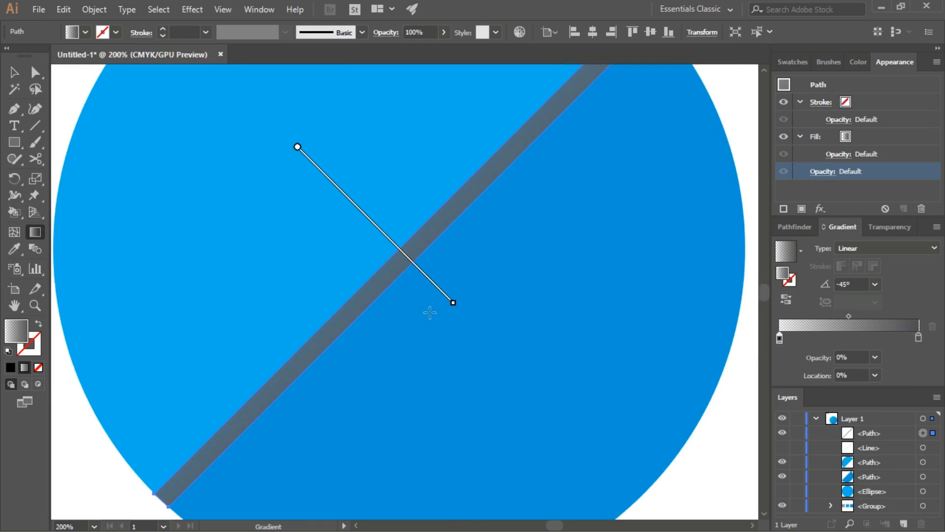
pyautogui.moveTo(471, 266); pyautogui.dragTo(399, 196)
pyautogui.moveTo(461, 263); pyautogui.dragTo(370, 176)
pyautogui.moveTo(465, 270); pyautogui.dragTo(342, 150)
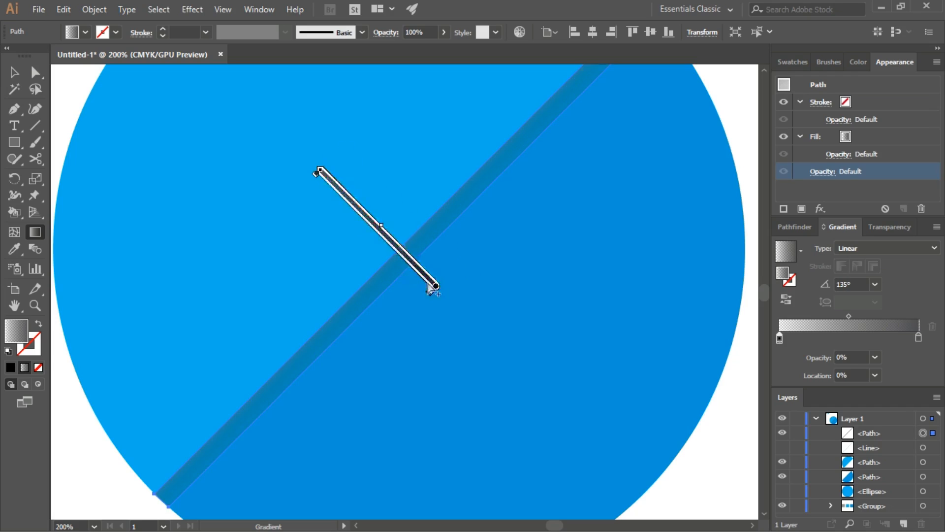
pyautogui.press('v')
pyautogui.hotkey('ctrl', '-')
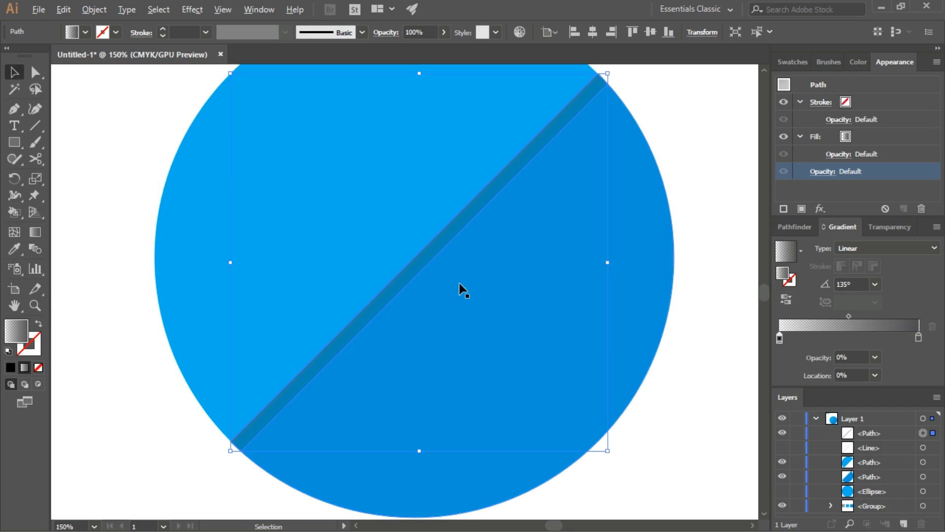
pyautogui.click(650, 387)
pyautogui.hotkey('ctrl', '-')
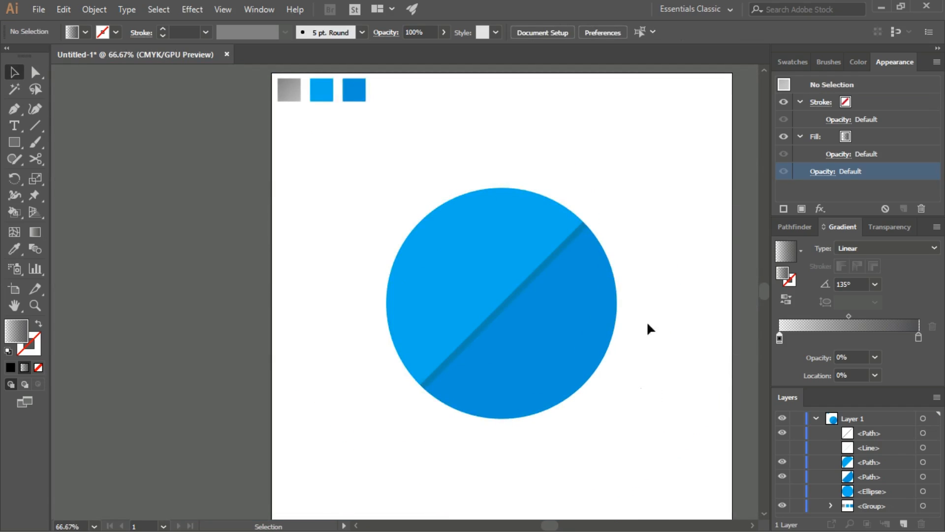
pyautogui.scroll(1, 640, 338)
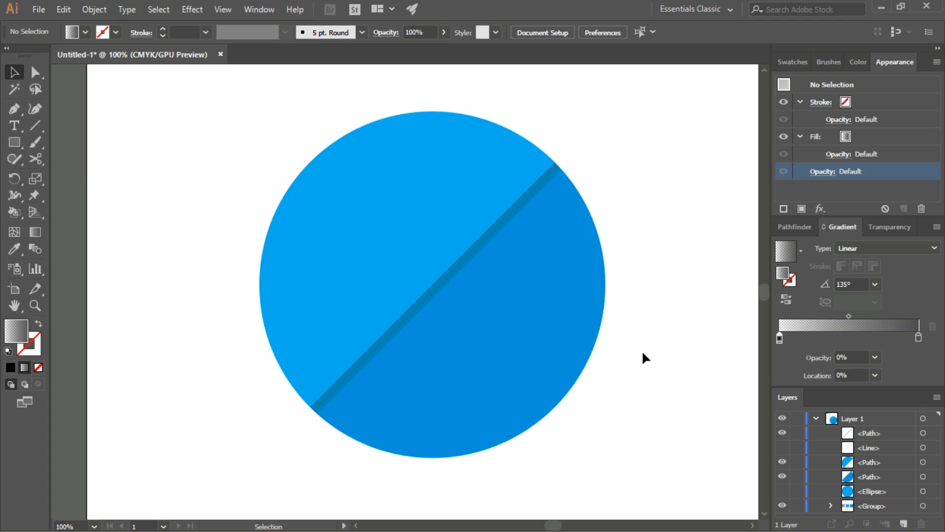
pyautogui.hscroll(2, 642, 347)
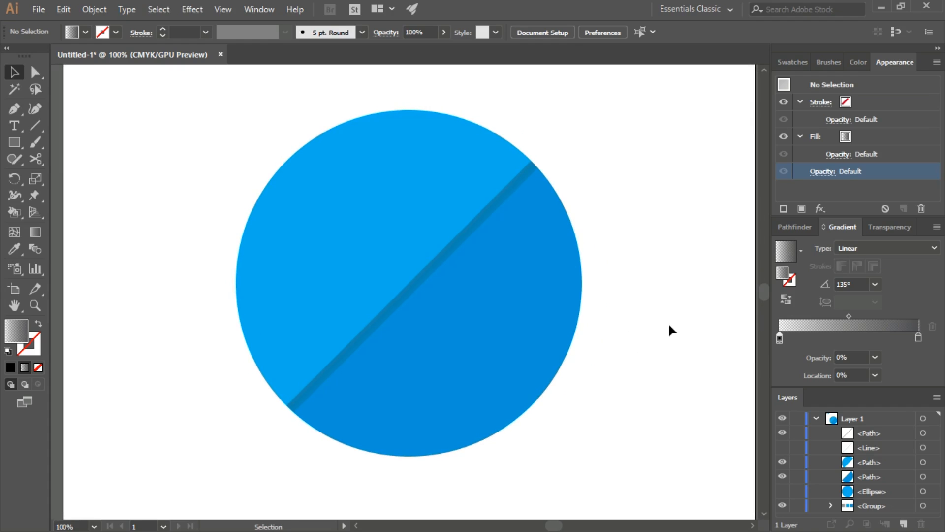
# Copy both halves of the circle and paste the duplicates in front of the originals.
pyautogui.click(354, 161)
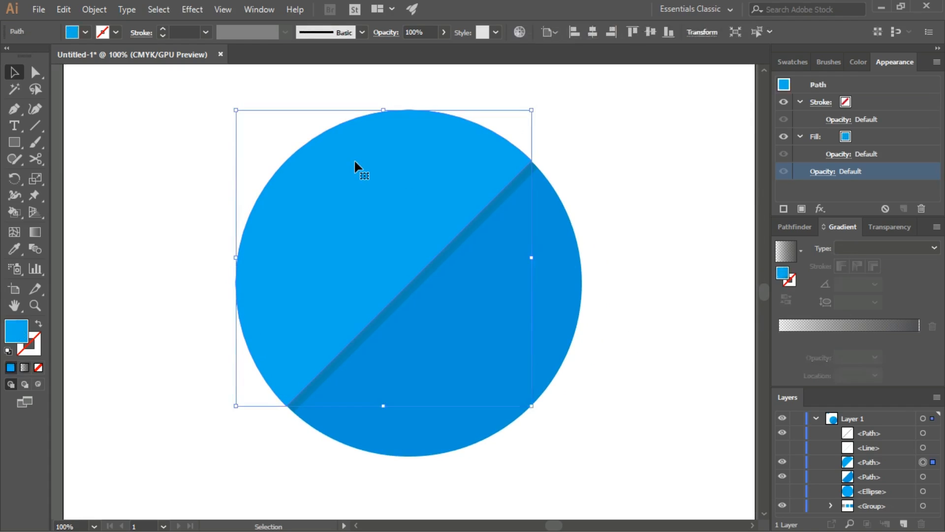
pyautogui.keyDown('shift'); pyautogui.click(441, 435); pyautogui.keyUp('shift')
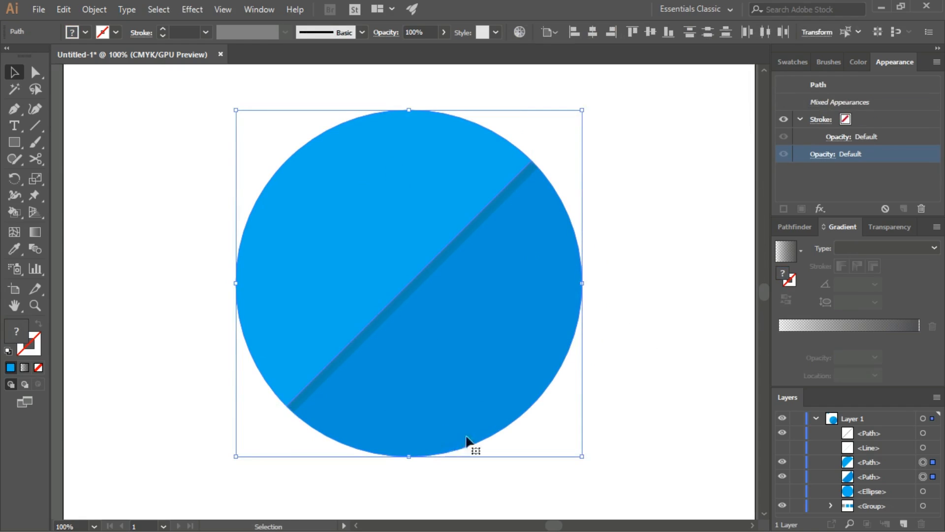
pyautogui.click(69, 11)
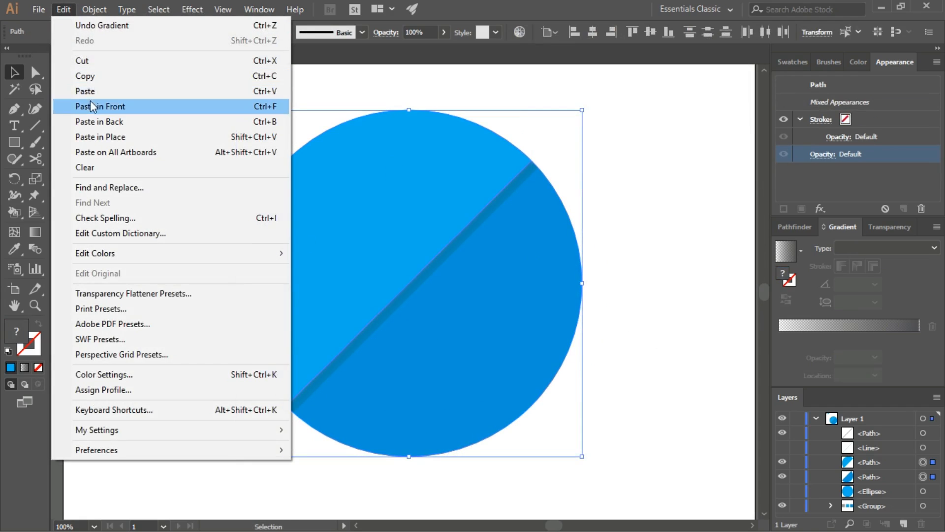
pyautogui.click(96, 79)
pyautogui.click(64, 9)
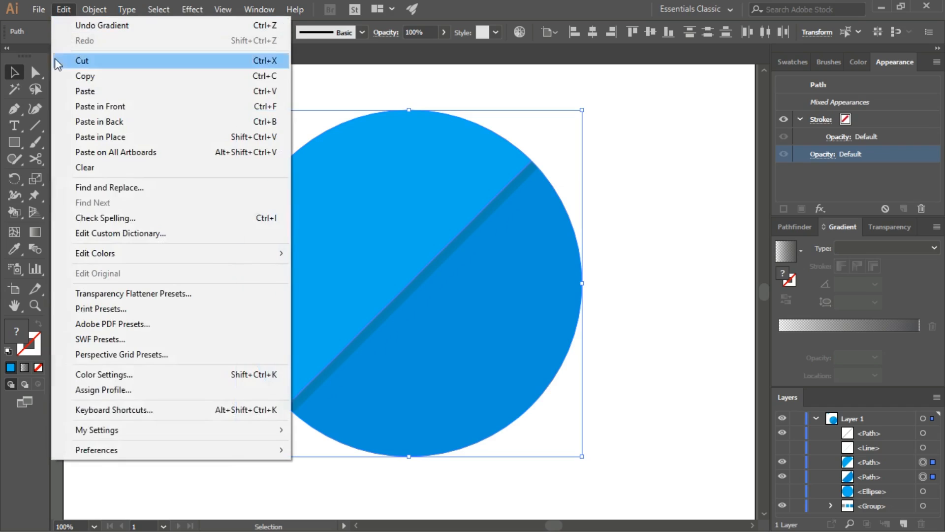
pyautogui.click(112, 109)
pyautogui.click(111, 288)
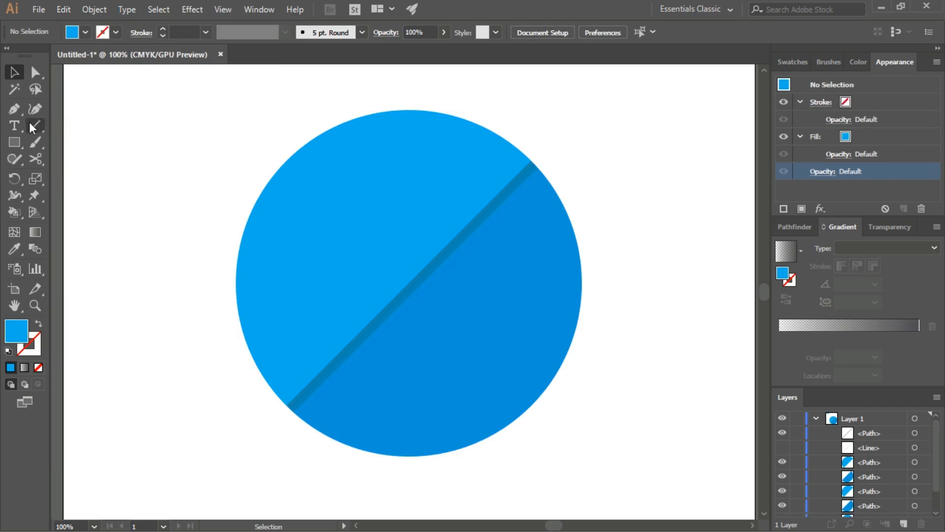
# Add the point text "Logo" in Birdman Bold at 100 pt over the circle's upper-left area.
pyautogui.click(15, 126)
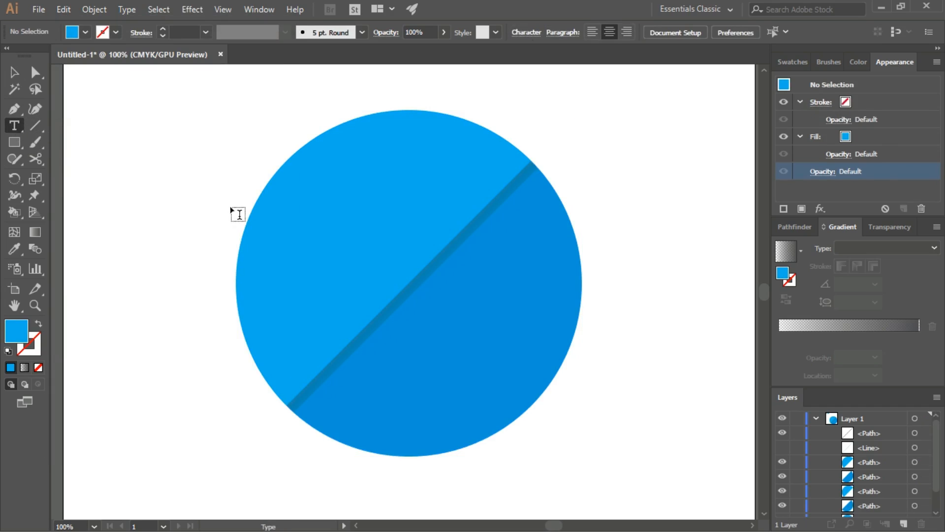
pyautogui.hotkey('ctrl', '-')
pyautogui.click(190, 180)
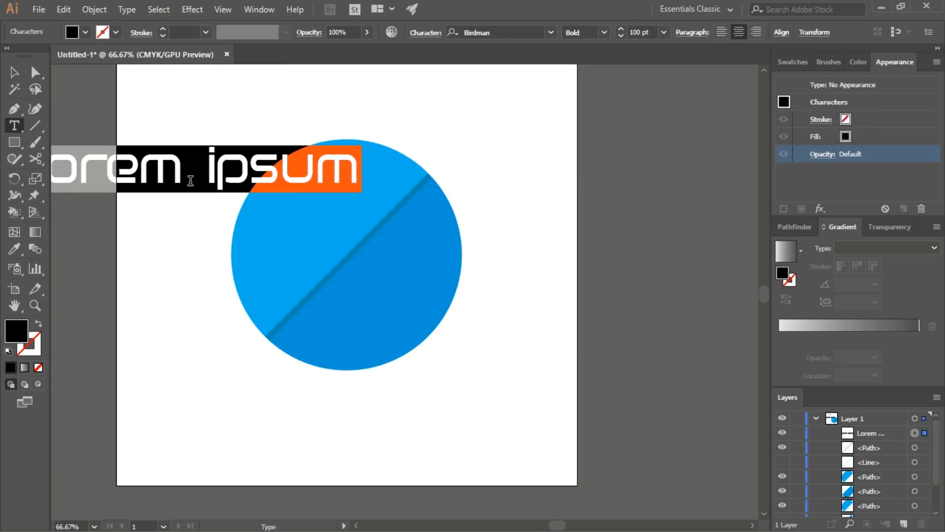
pyautogui.write('Logo')
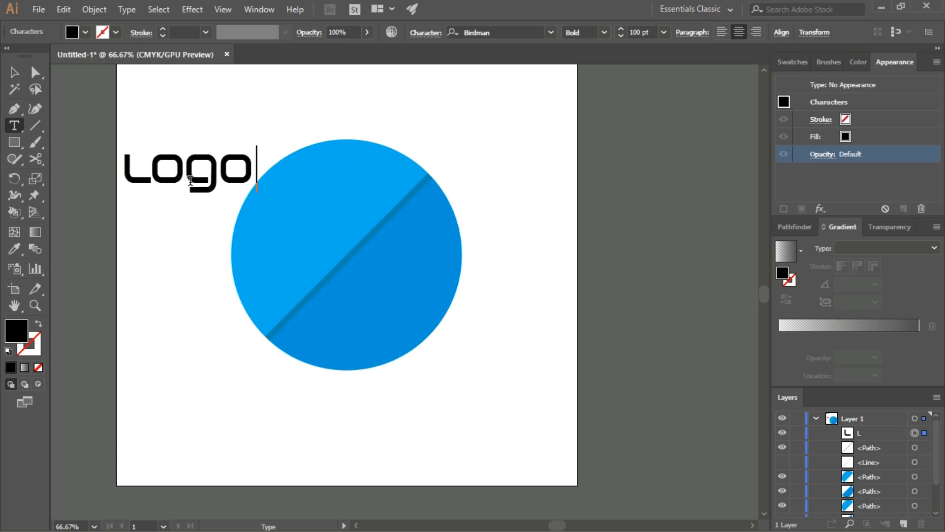
# Change the text to uppercase "LOGO" and add "design" as a second line beneath it.
pyautogui.press('BackSpace')
pyautogui.press('BackSpace')
pyautogui.press('BackSpace')
pyautogui.write('OGO')
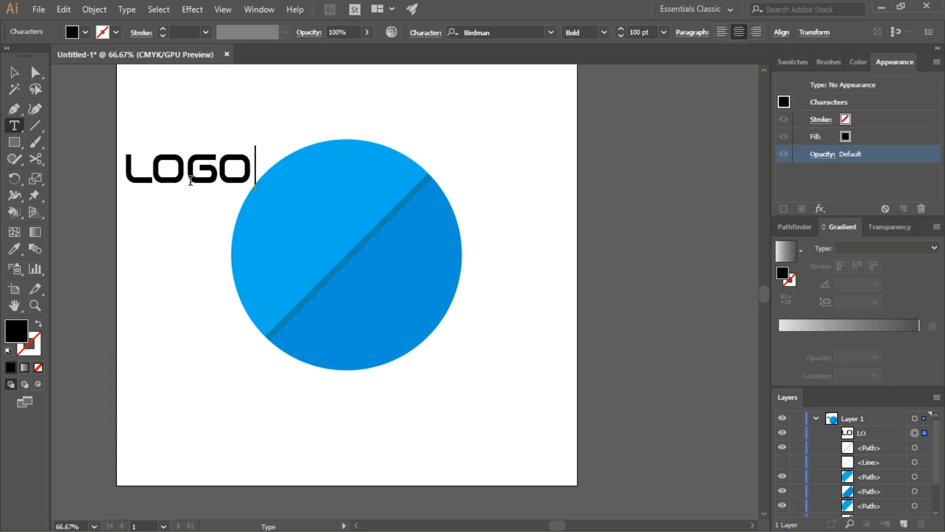
pyautogui.press('Return')
pyautogui.write('design')
pyautogui.click(13, 73)
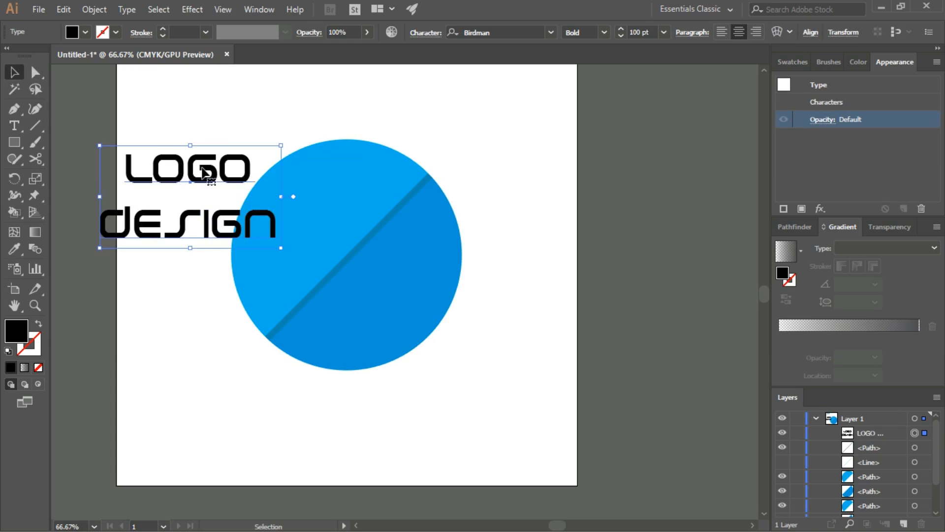
pyautogui.click(544, 32)
pyautogui.click(576, 33)
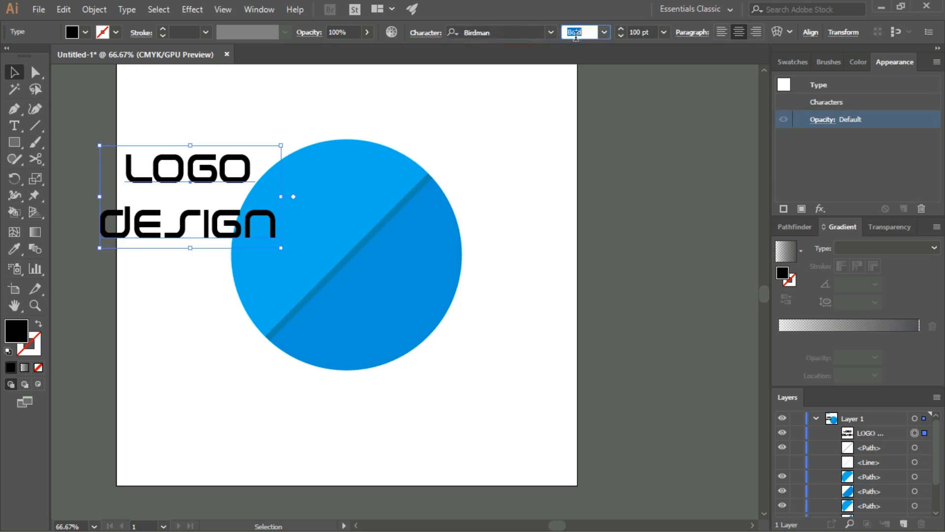
pyautogui.click(632, 32)
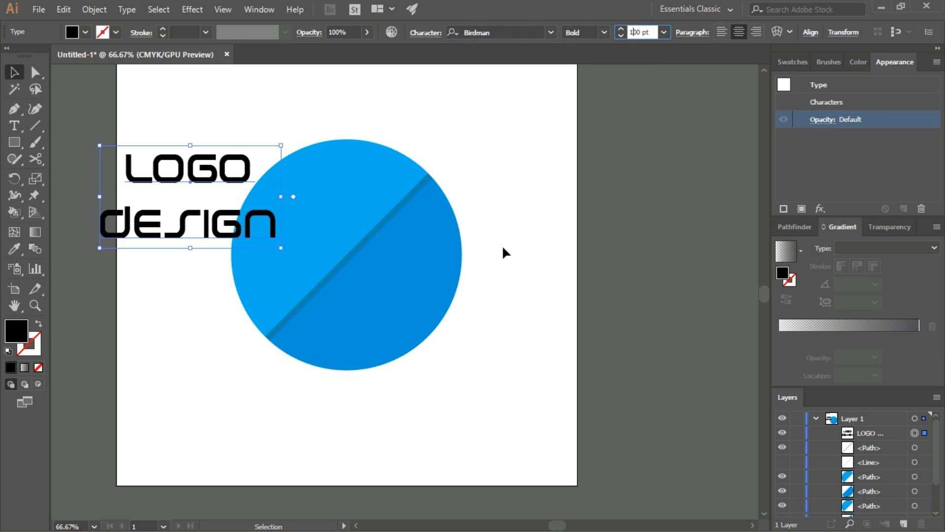
pyautogui.click(511, 271)
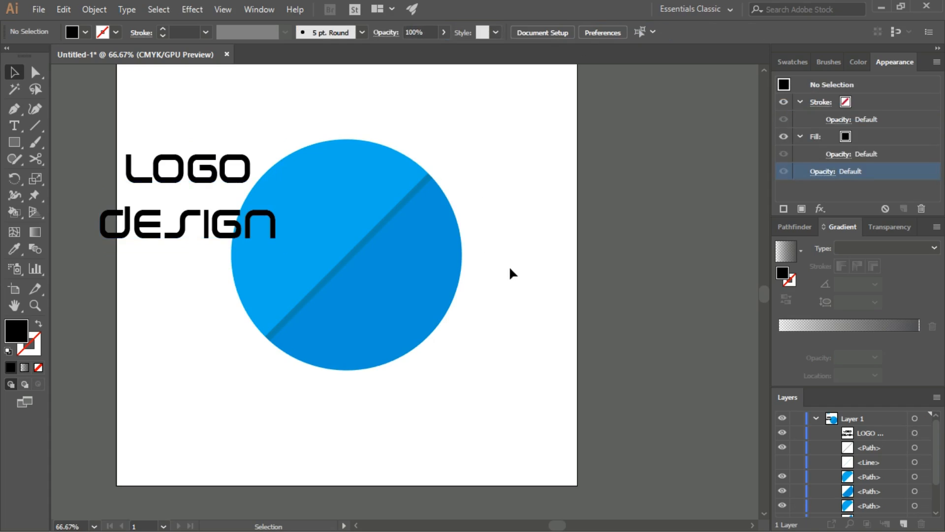
# Hide the shadow strip and the front pair of circle halves, and group the two halves that remain visible.
pyautogui.click(783, 447)
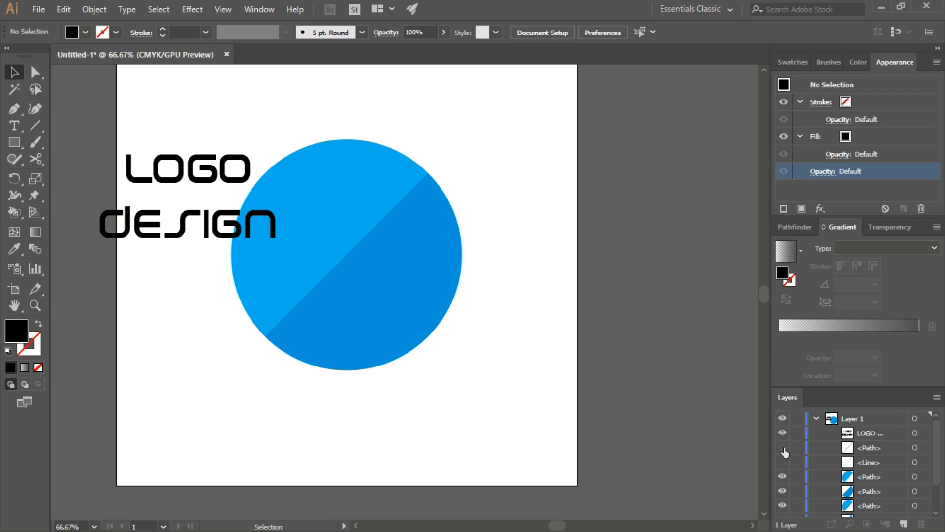
pyautogui.click(783, 477)
pyautogui.click(783, 492)
pyautogui.moveTo(482, 358); pyautogui.dragTo(323, 176)
pyautogui.rightClick(371, 193)
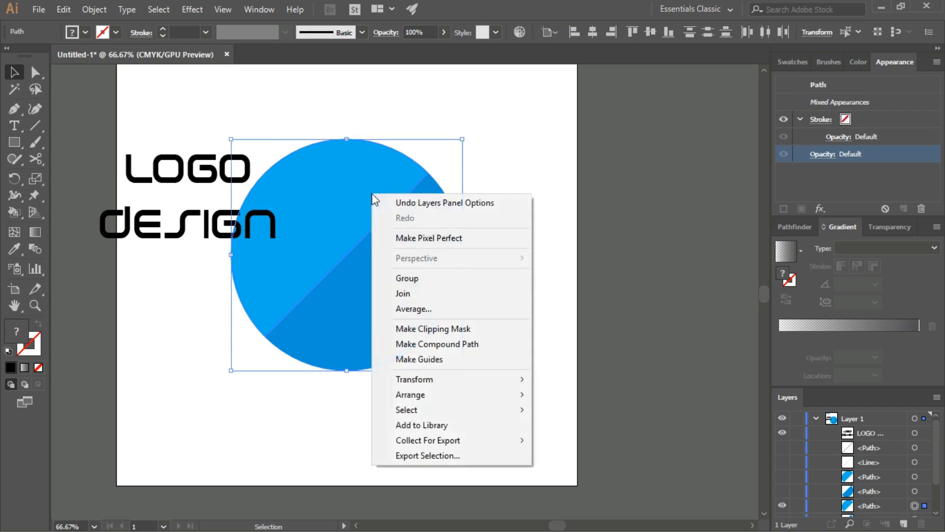
pyautogui.click(422, 282)
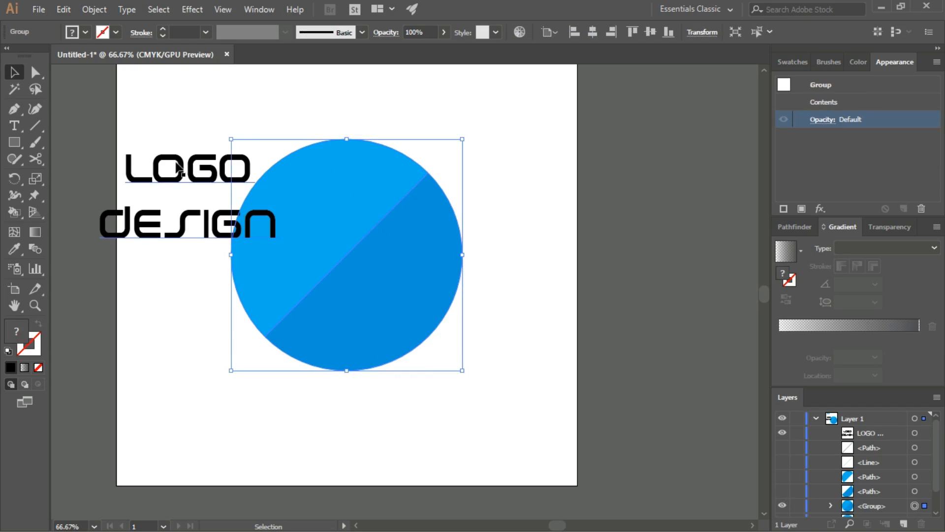
# Centre the lettering horizontally and vertically on the grouped circle, and show the front pair of halves again.
pyautogui.keyDown('shift'); pyautogui.click(192, 172); pyautogui.keyUp('shift')
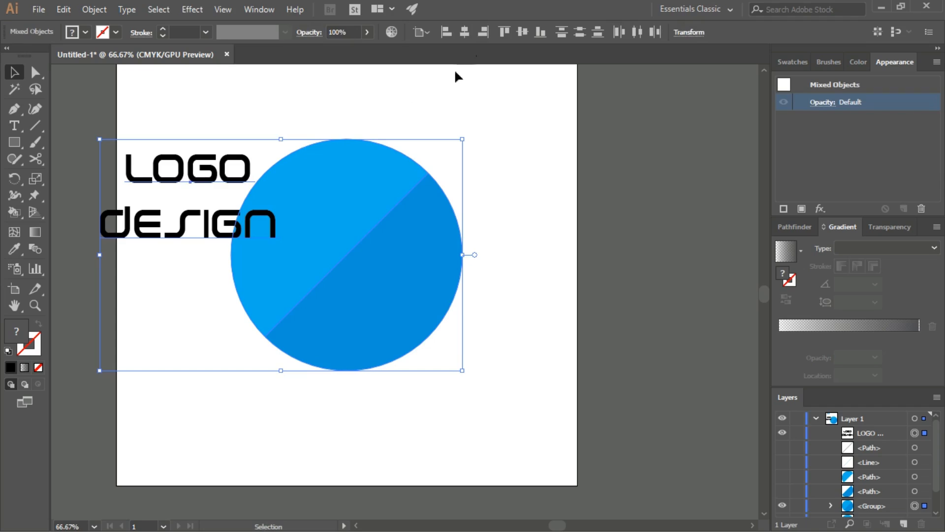
pyautogui.click(465, 31)
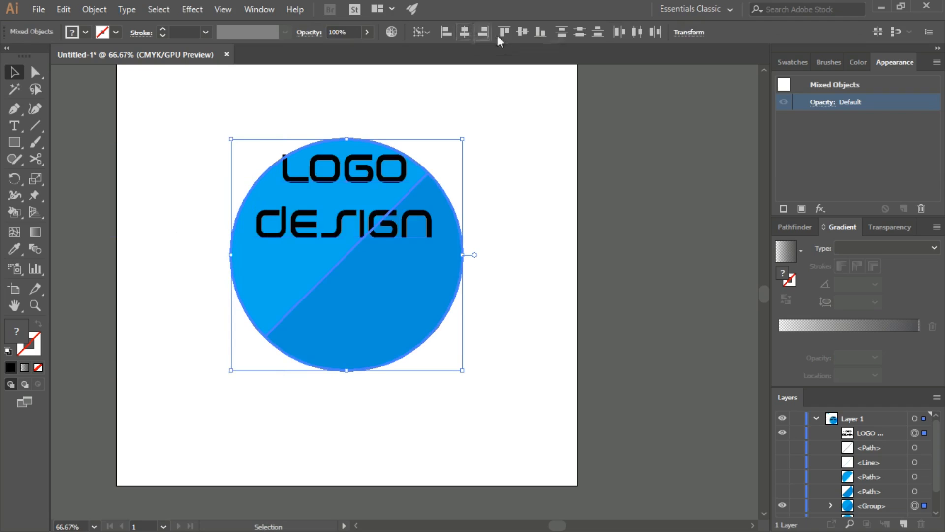
pyautogui.click(522, 32)
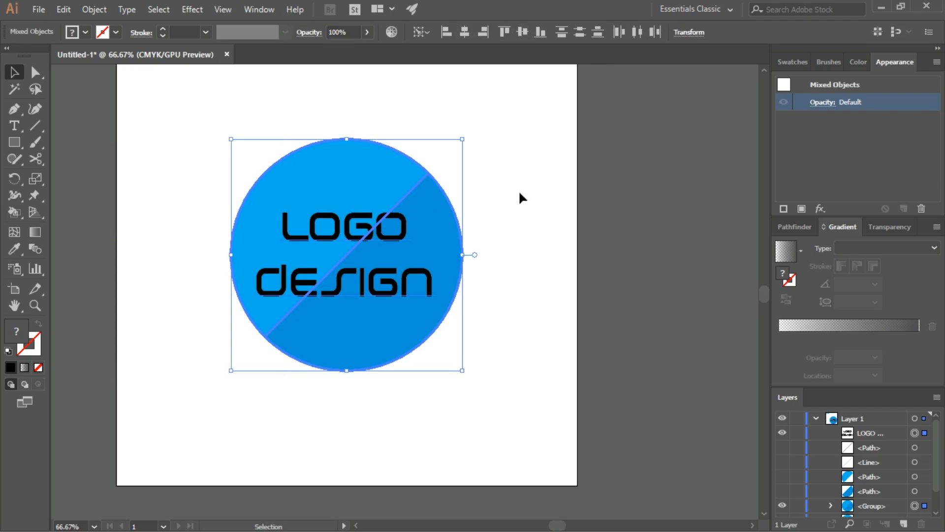
pyautogui.click(501, 231)
pyautogui.click(783, 477)
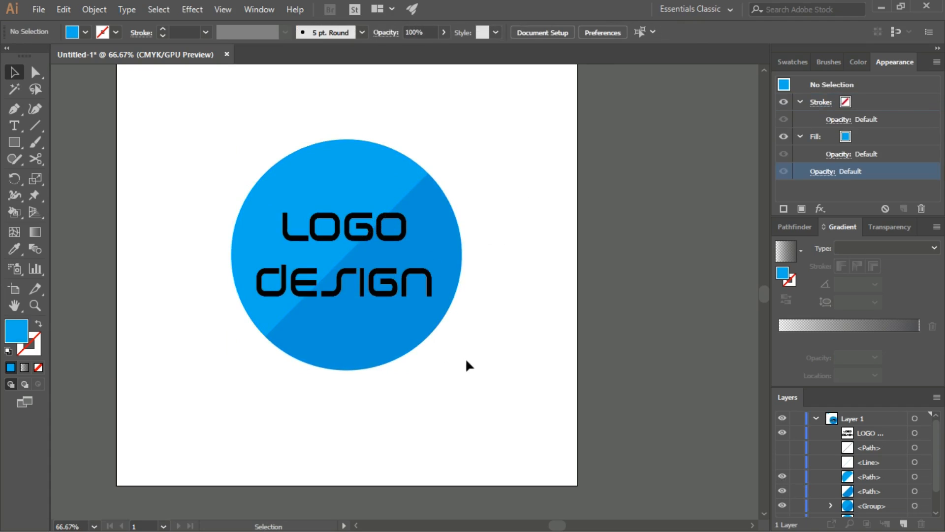
# Copy the black "LOGO design" lettering.
pyautogui.click(406, 281)
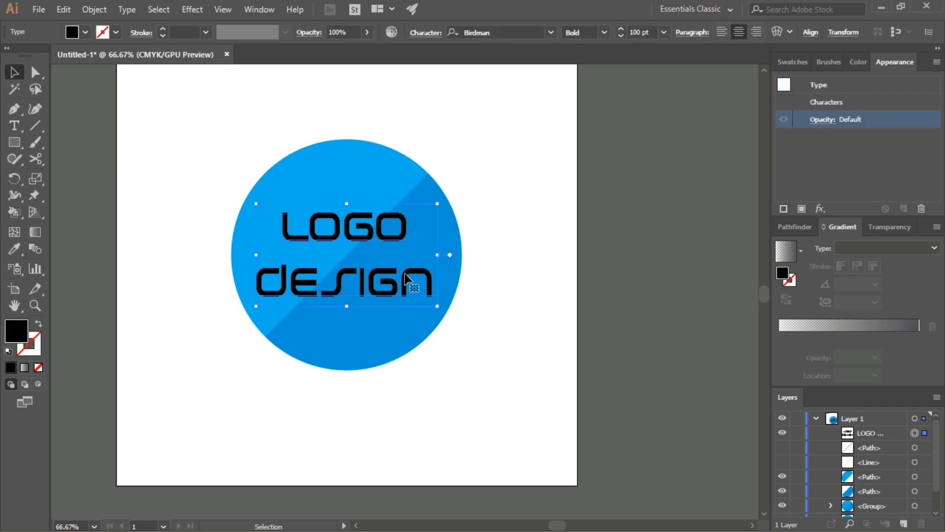
pyautogui.click(63, 10)
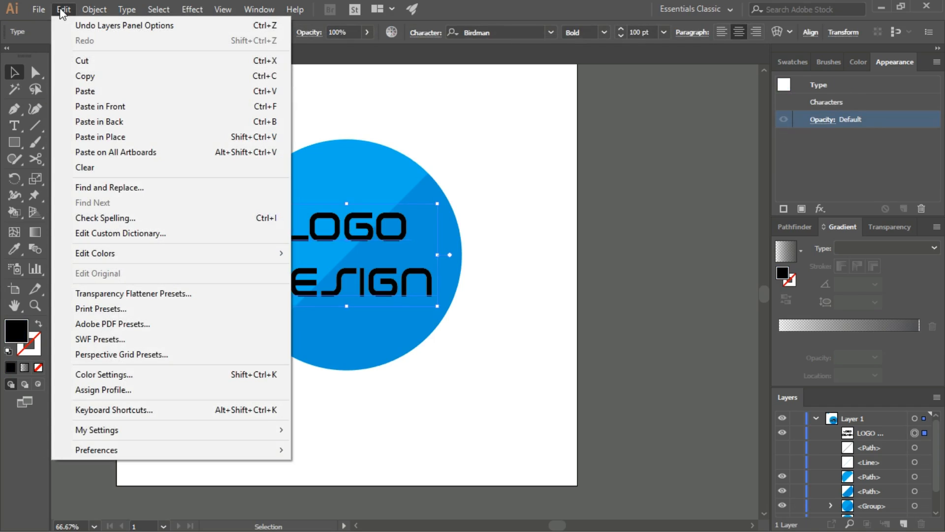
pyautogui.click(85, 76)
pyautogui.click(63, 10)
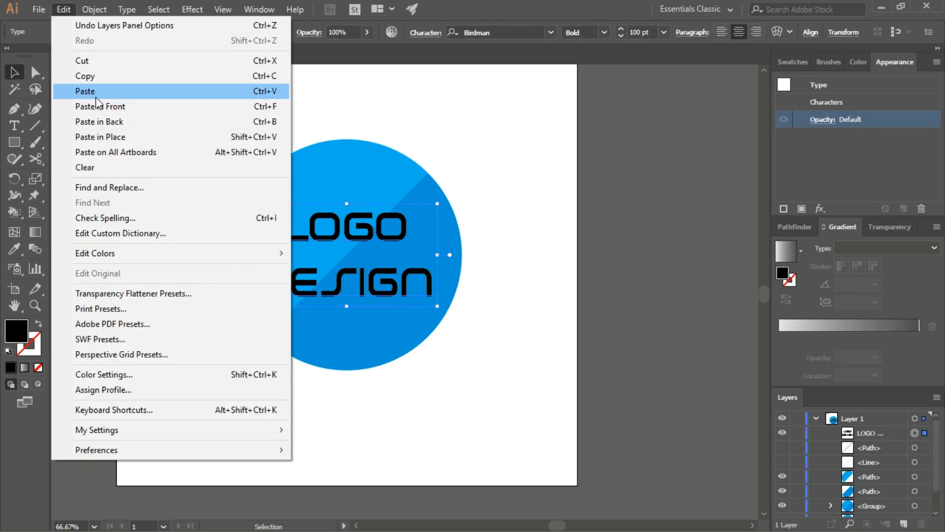
pyautogui.click(85, 91)
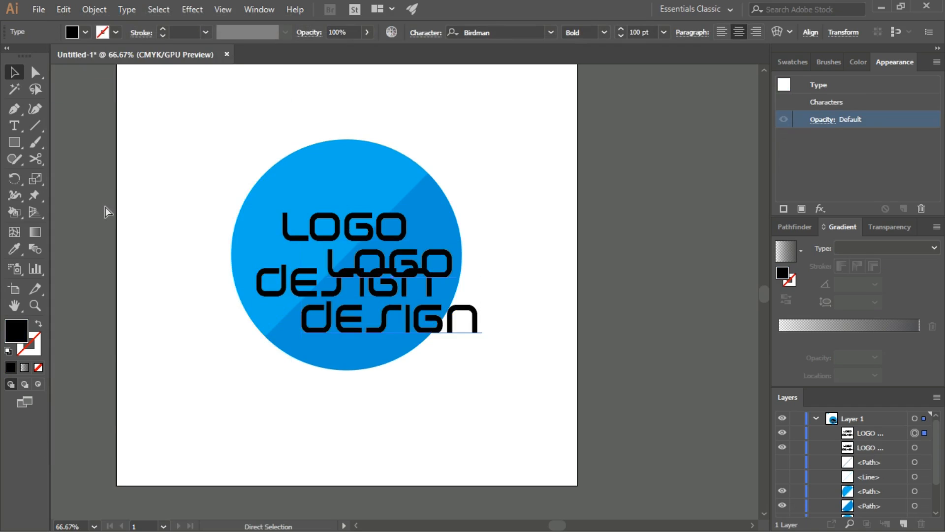
pyautogui.hotkey('ctrl', 'z')
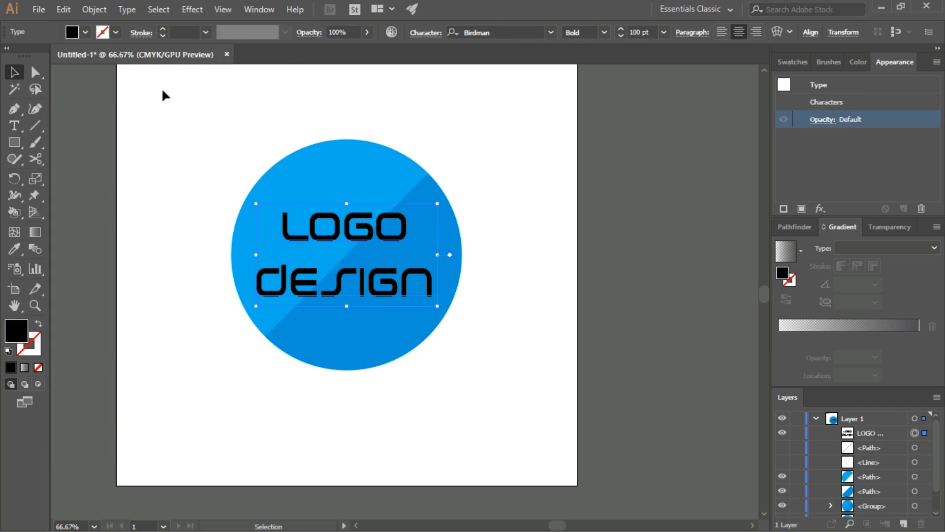
# Paste the copied lettering directly in front of the black lettering and fill the duplicate with white.
pyautogui.click(68, 11)
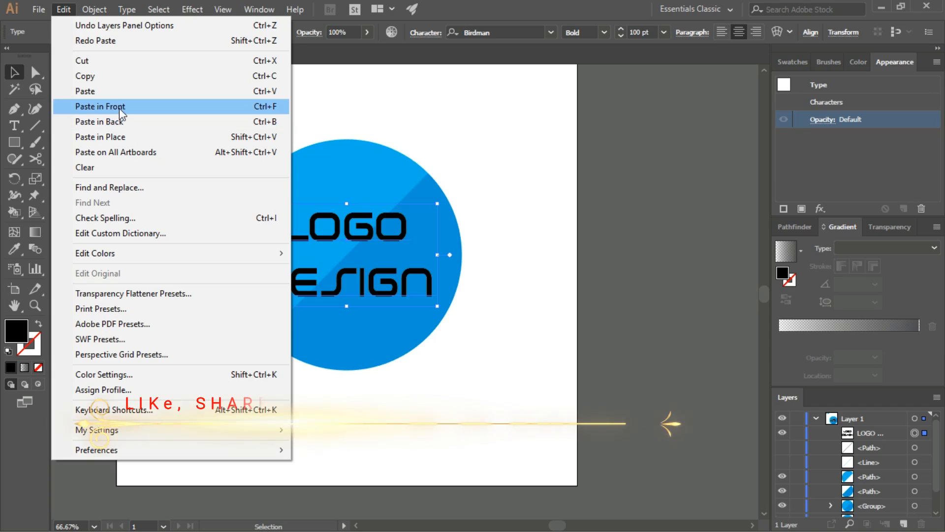
pyautogui.click(119, 108)
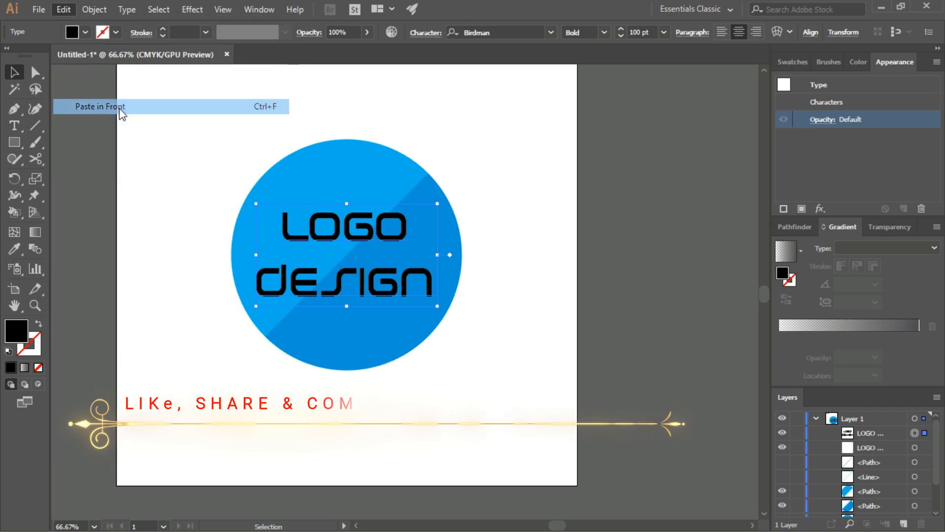
pyautogui.click(84, 34)
pyautogui.click(29, 56)
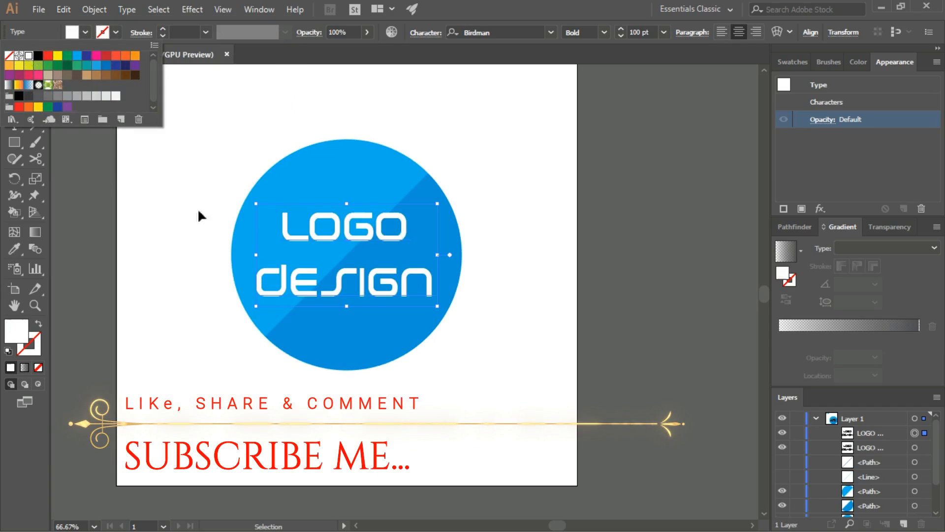
pyautogui.click(180, 238)
pyautogui.moveTo(336, 233); pyautogui.dragTo(536, 233)
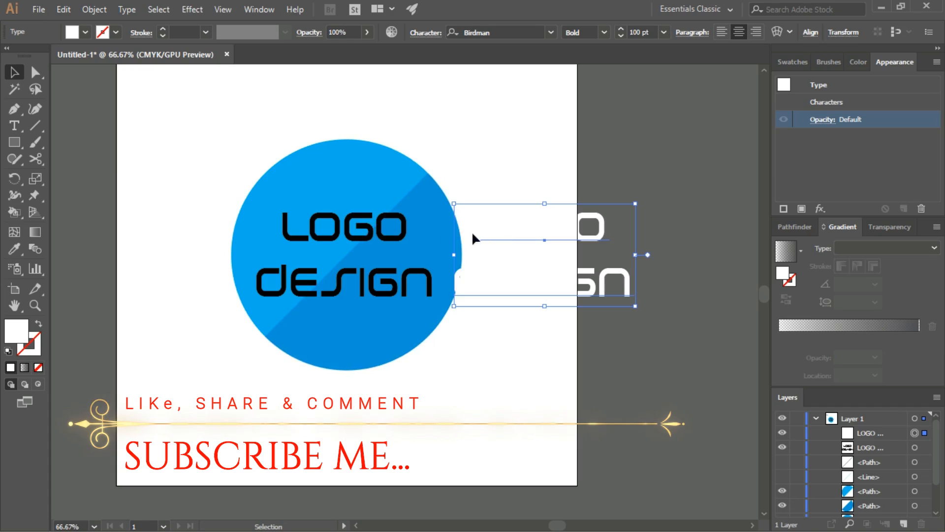
pyautogui.moveTo(455, 274); pyautogui.dragTo(331, 309)
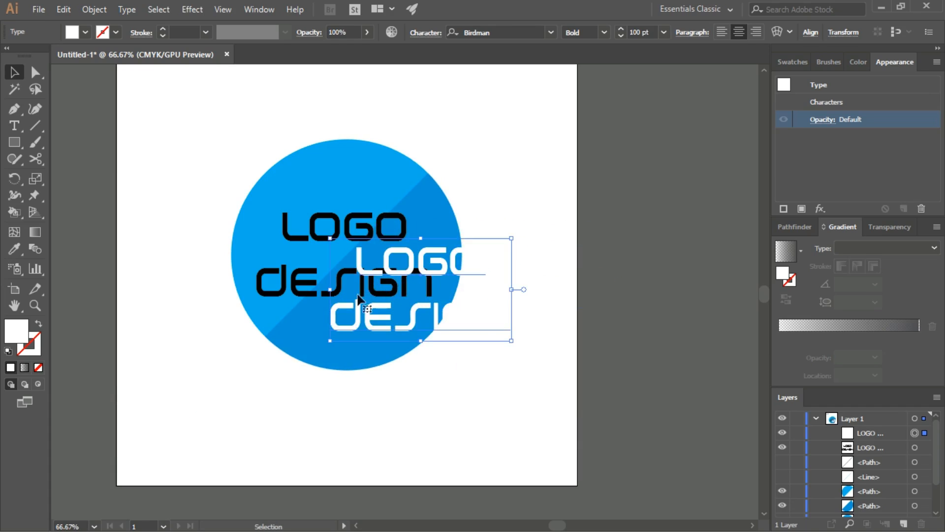
pyautogui.hotkey('ctrl', 'z')
pyautogui.hotkey('ctrl', 'z')
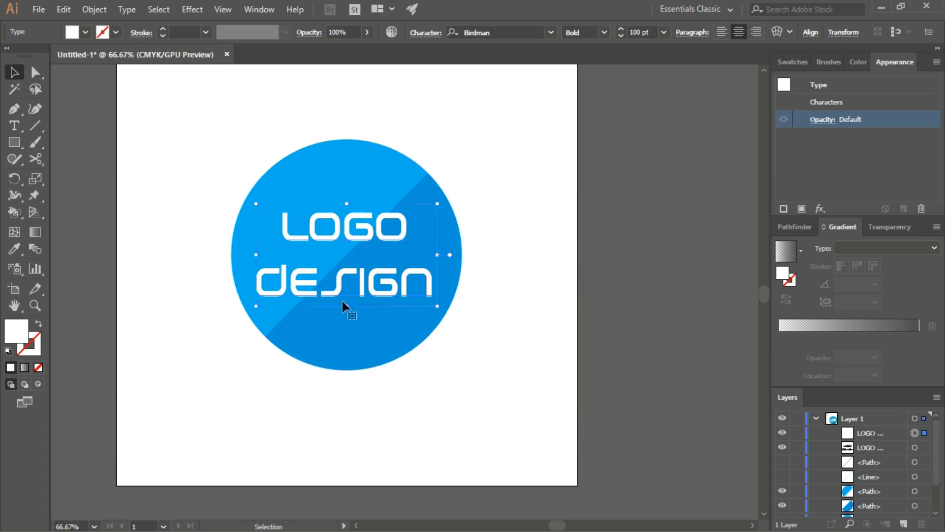
# Hide the white copy of the lettering.
pyautogui.click(489, 339)
pyautogui.click(395, 291)
pyautogui.click(782, 433)
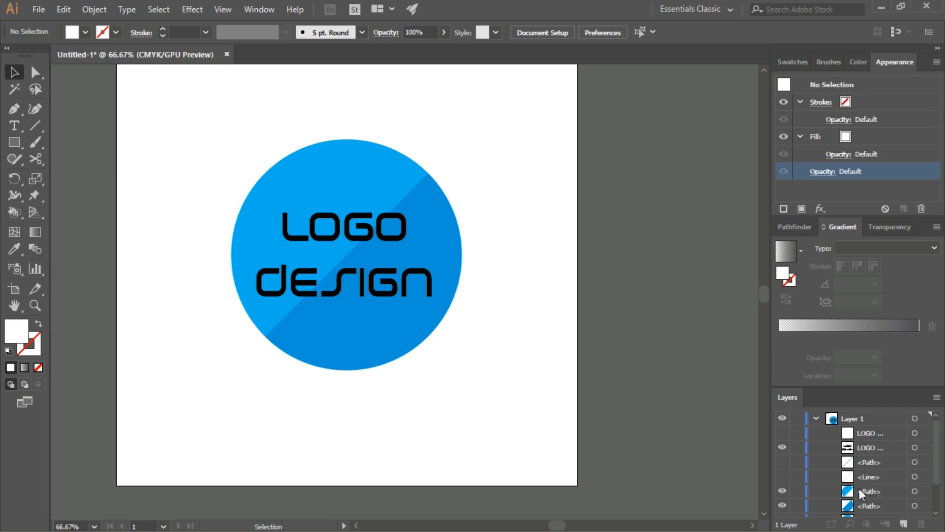
# Bring the lighter, upper-left half of the circle to the front of the stacking order.
pyautogui.click(337, 175)
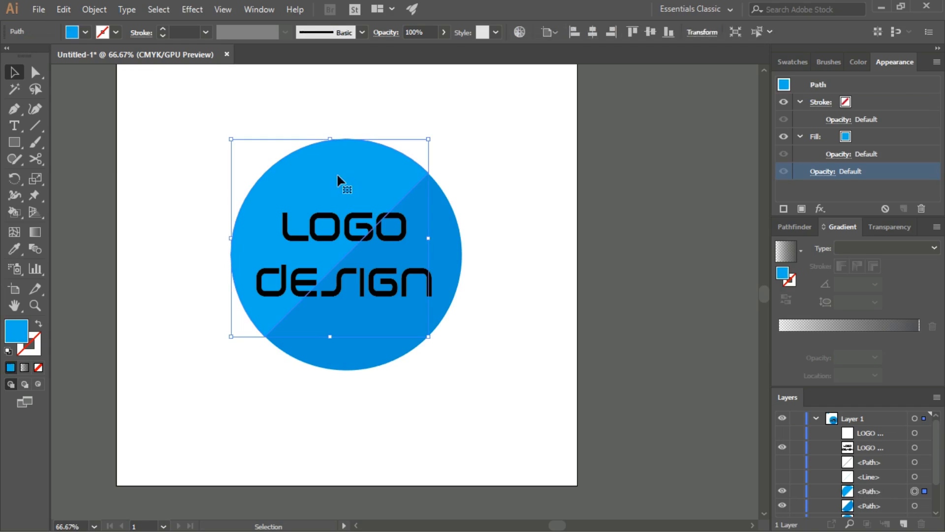
pyautogui.rightClick(346, 174)
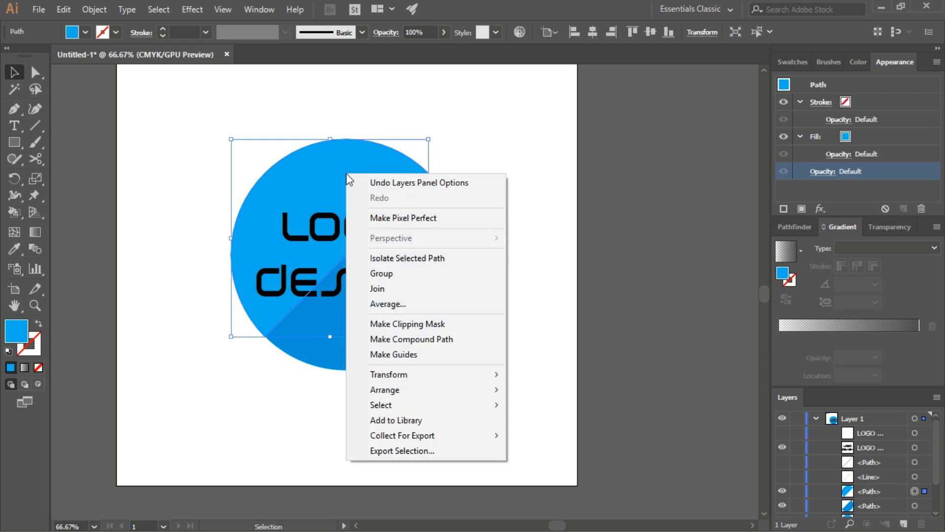
pyautogui.moveTo(466, 392)
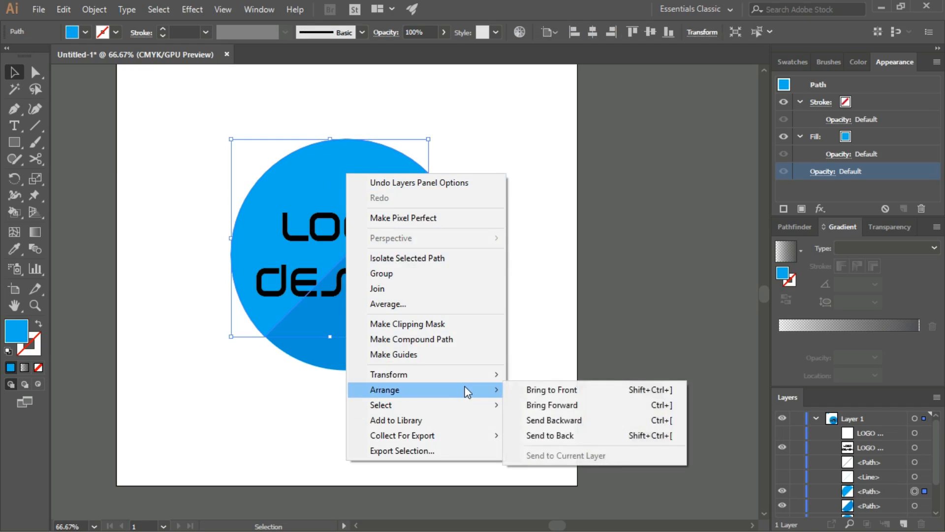
pyautogui.click(565, 390)
pyautogui.click(516, 370)
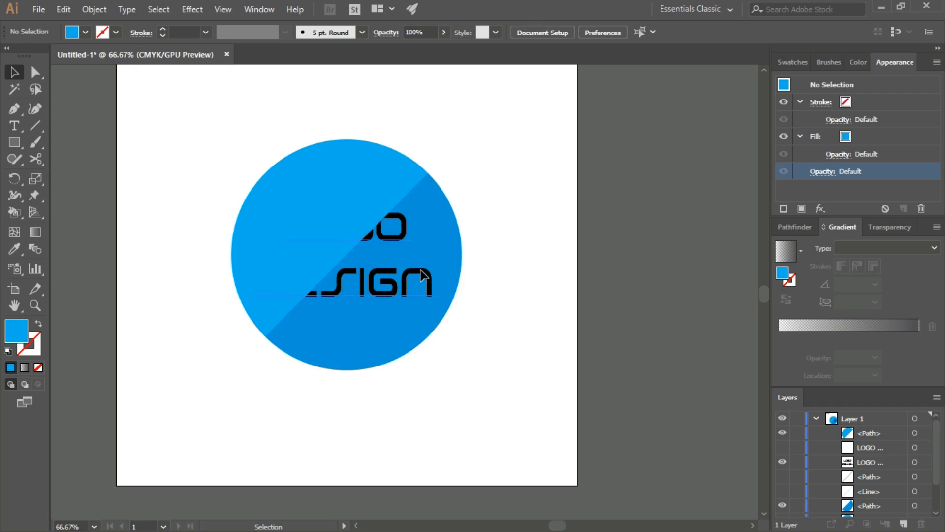
# Make a clipping mask from the lighter half and the black lettering, so the text is confined to that half.
pyautogui.click(424, 276)
pyautogui.keyDown('shift'); pyautogui.click(350, 160); pyautogui.keyUp('shift')
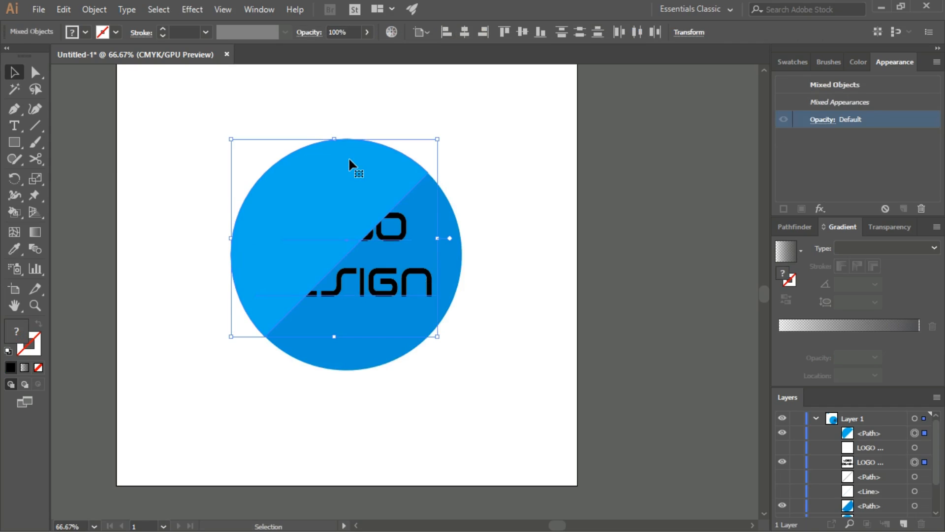
pyautogui.rightClick(347, 162)
pyautogui.click(400, 263)
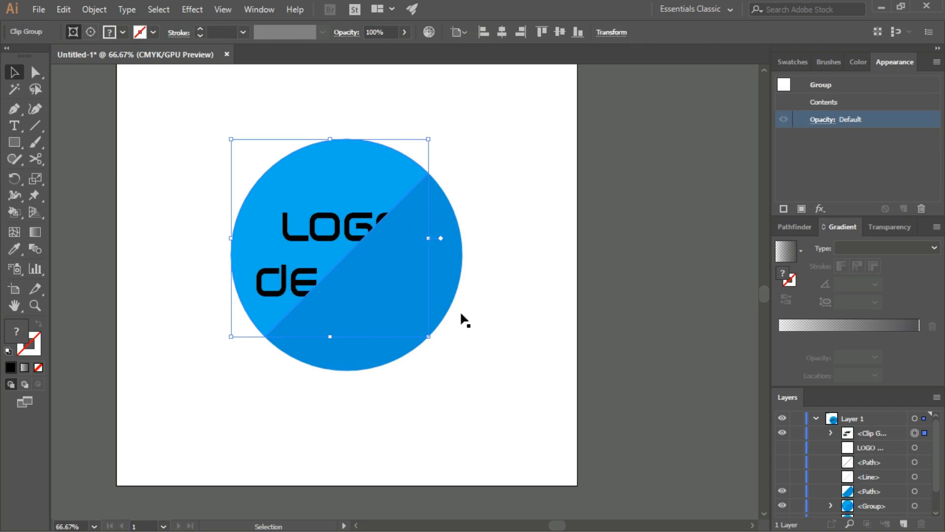
pyautogui.click(492, 347)
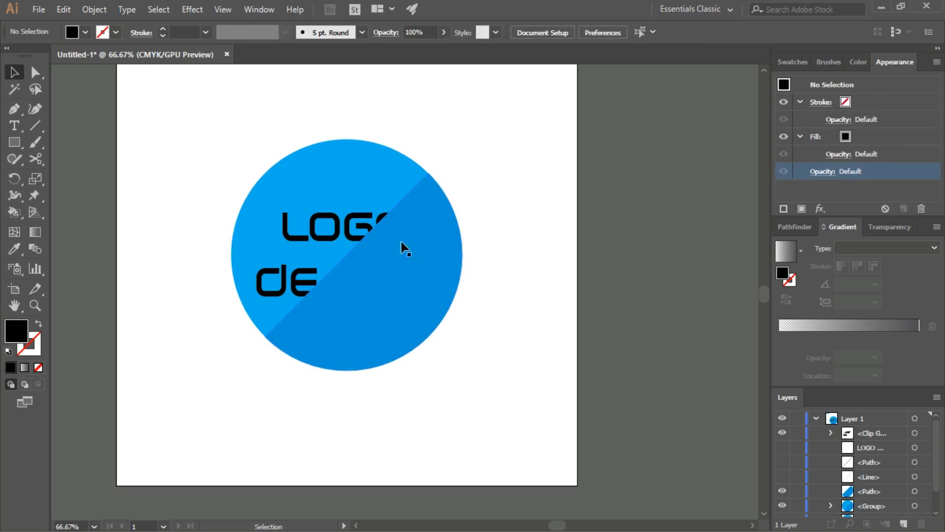
# Hide the clipped black lettering group and show the white lettering.
pyautogui.click(782, 432)
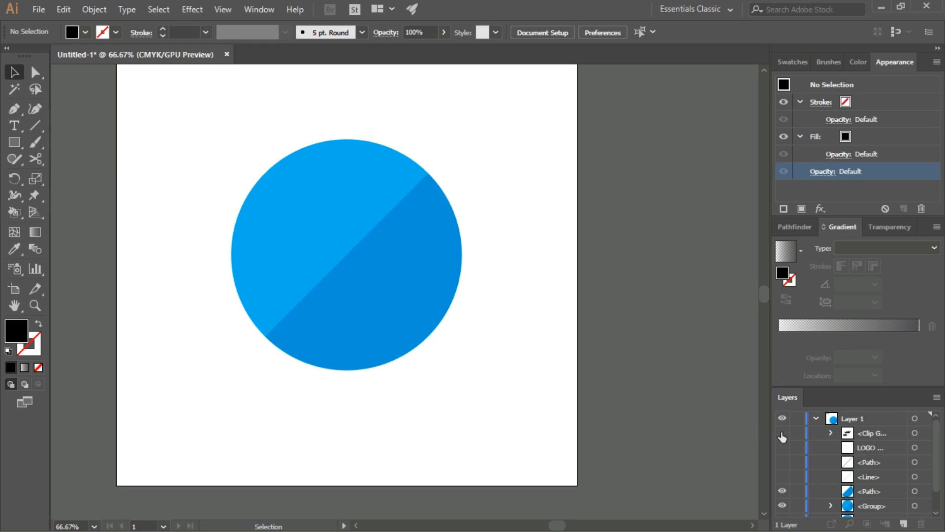
pyautogui.click(782, 476)
pyautogui.click(783, 476)
pyautogui.click(783, 447)
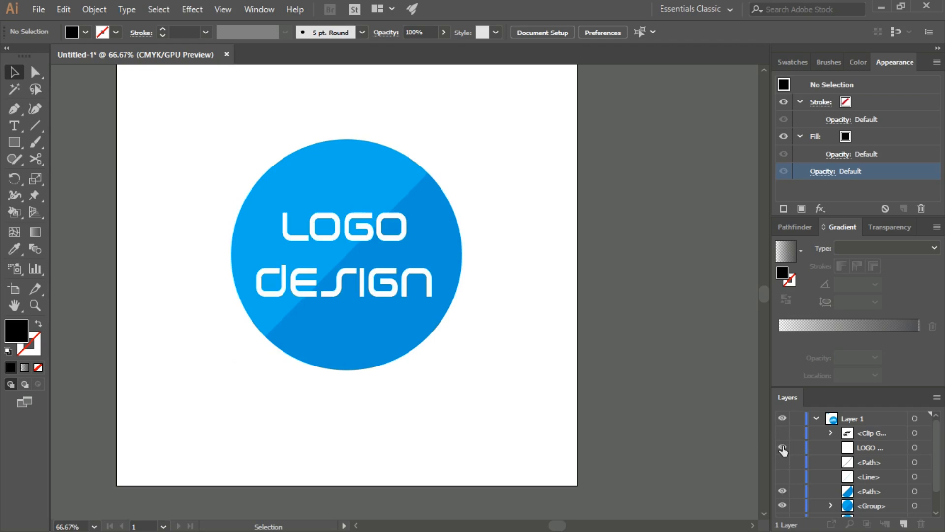
# Bring the darker, lower-right half of the circle to the front of the stacking order.
pyautogui.click(401, 342)
pyautogui.keyDown('shift'); pyautogui.click(395, 291); pyautogui.keyUp('shift')
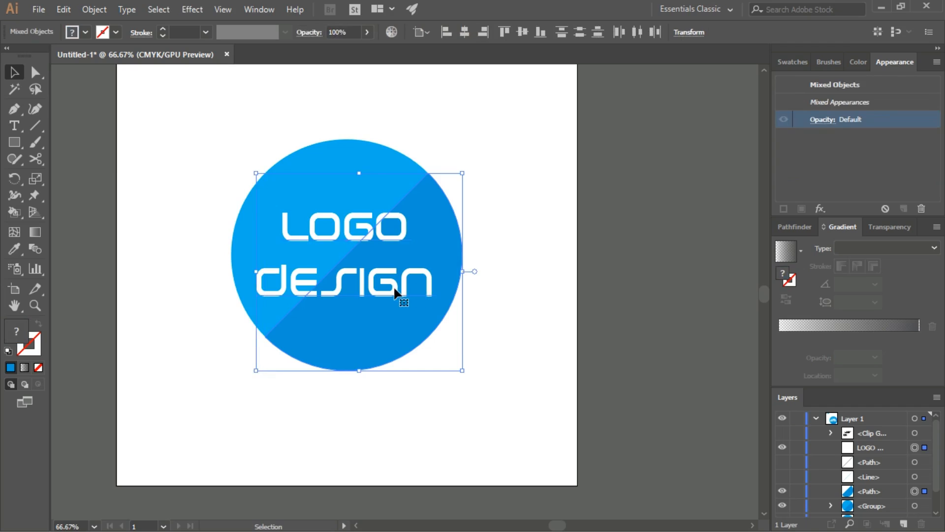
pyautogui.click(492, 377)
pyautogui.rightClick(403, 315)
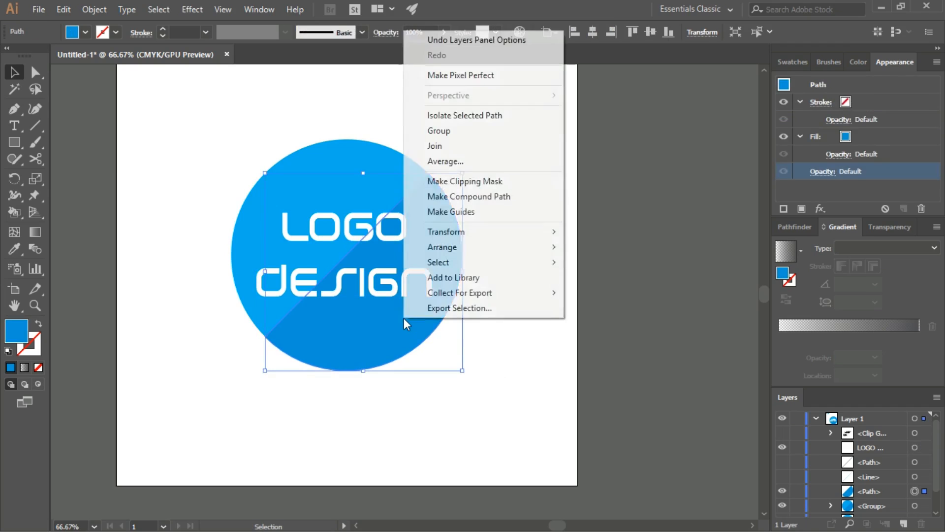
pyautogui.moveTo(468, 249)
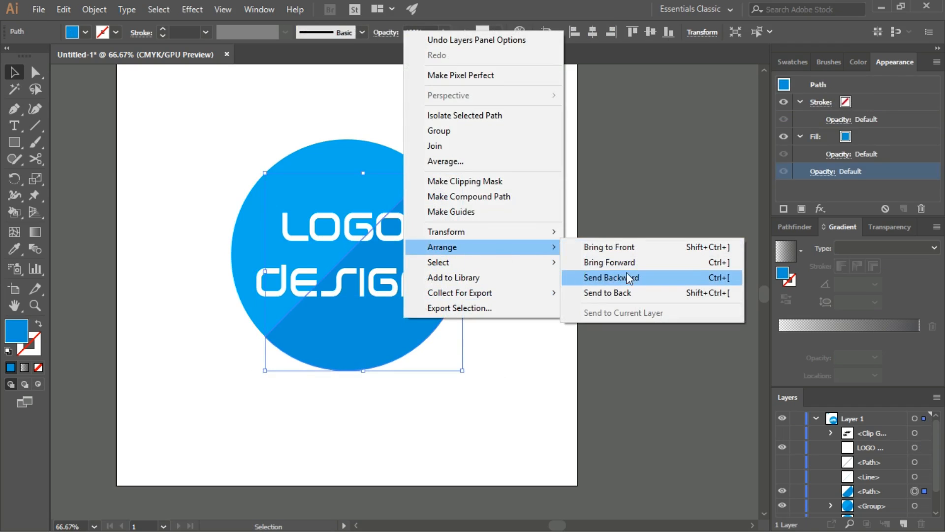
pyautogui.click(624, 246)
pyautogui.click(516, 298)
# Make a clipping mask from the darker half and the white lettering, so the text is confined to that half.
pyautogui.click(401, 281)
pyautogui.keyDown('shift'); pyautogui.click(351, 231); pyautogui.keyUp('shift')
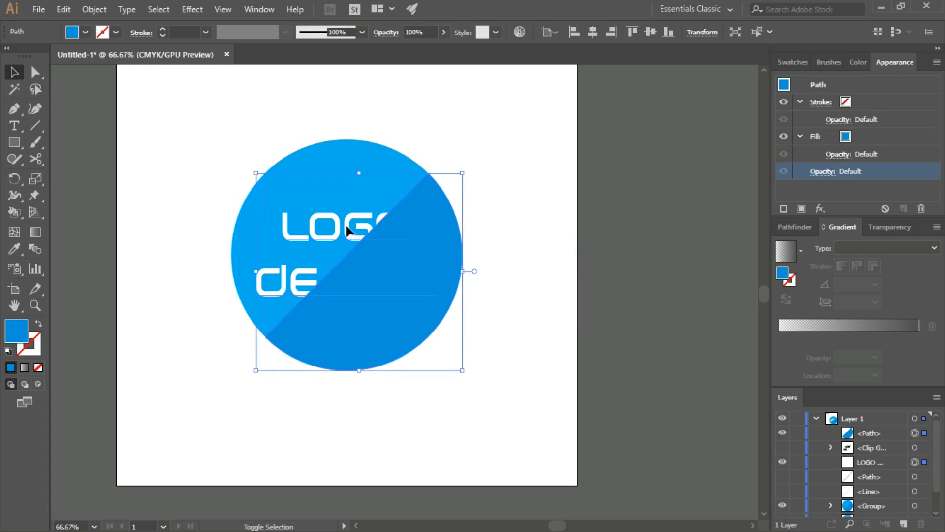
pyautogui.rightClick(372, 279)
pyautogui.click(431, 383)
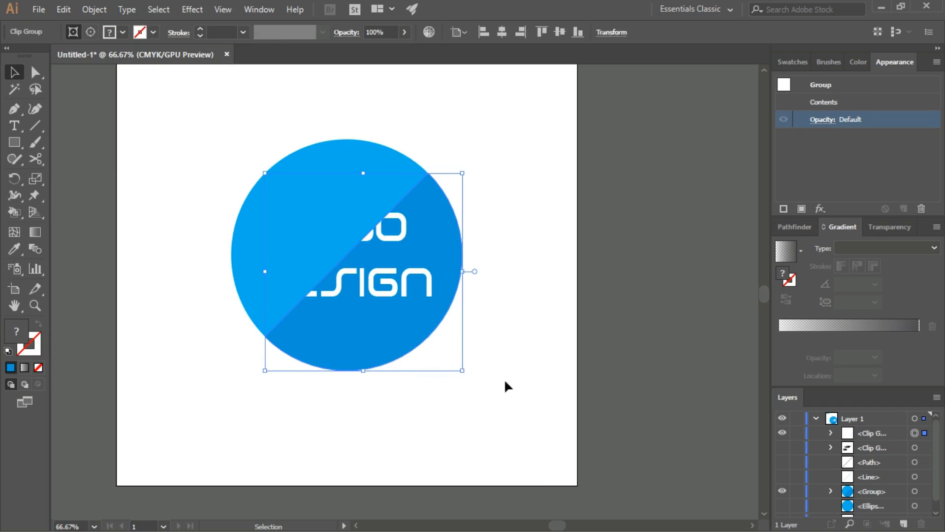
pyautogui.click(497, 345)
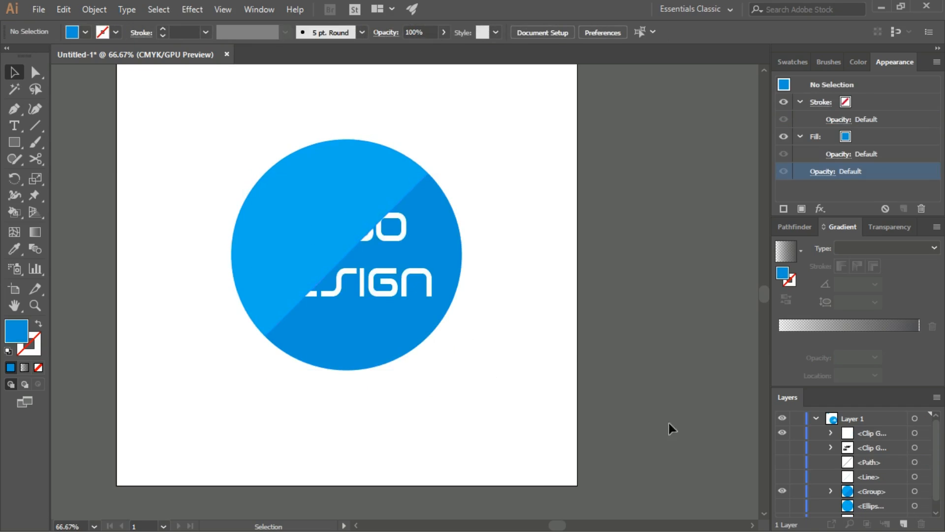
# Show the clipped black lettering group and the diagonal shadow strip.
pyautogui.click(782, 447)
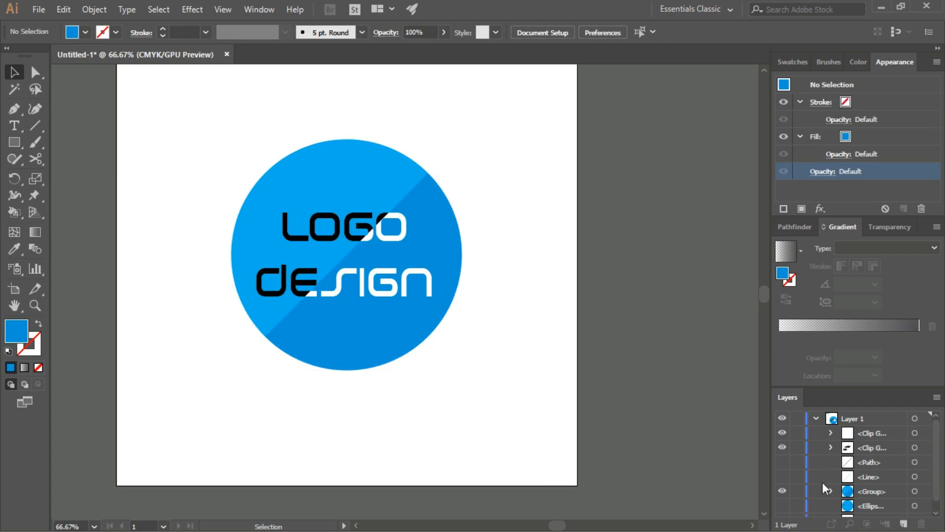
pyautogui.click(783, 463)
pyautogui.click(783, 463)
pyautogui.click(783, 463)
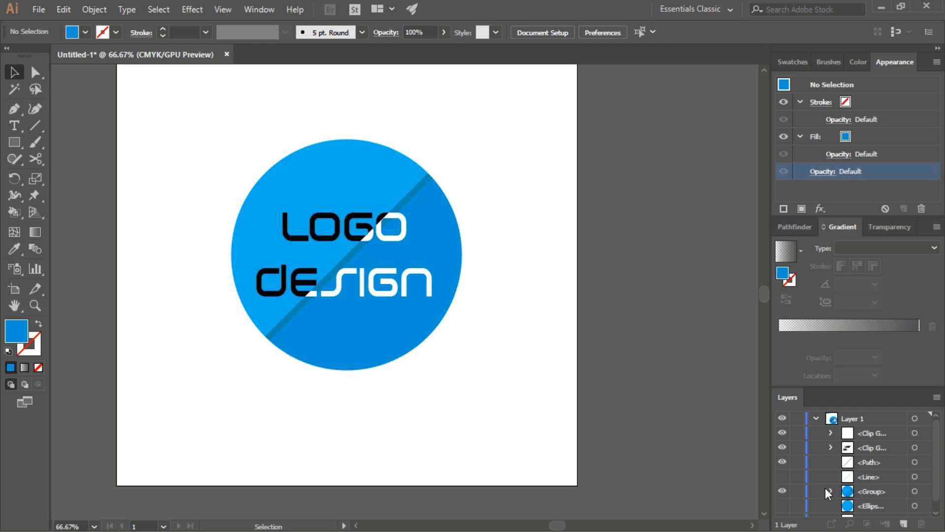
# Ungroup the two halves of the circle.
pyautogui.click(397, 353)
pyautogui.rightClick(404, 350)
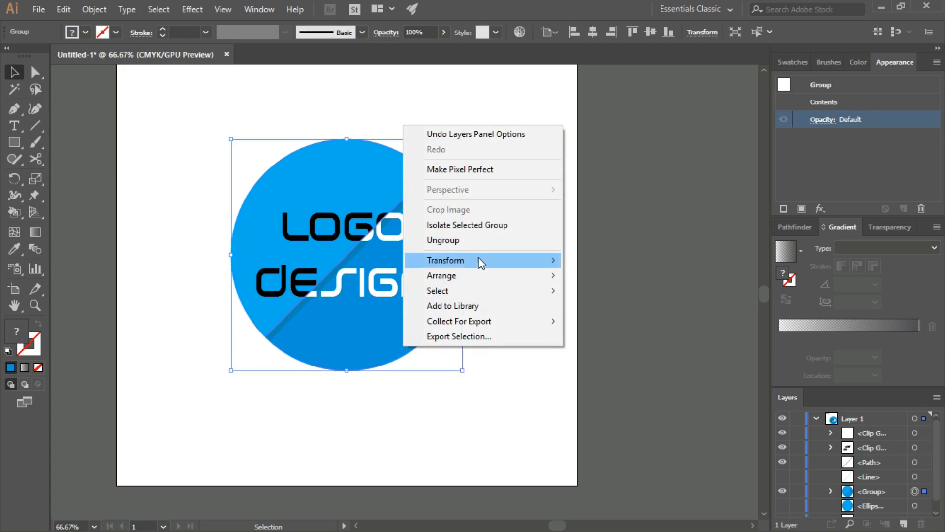
pyautogui.click(470, 240)
pyautogui.click(518, 297)
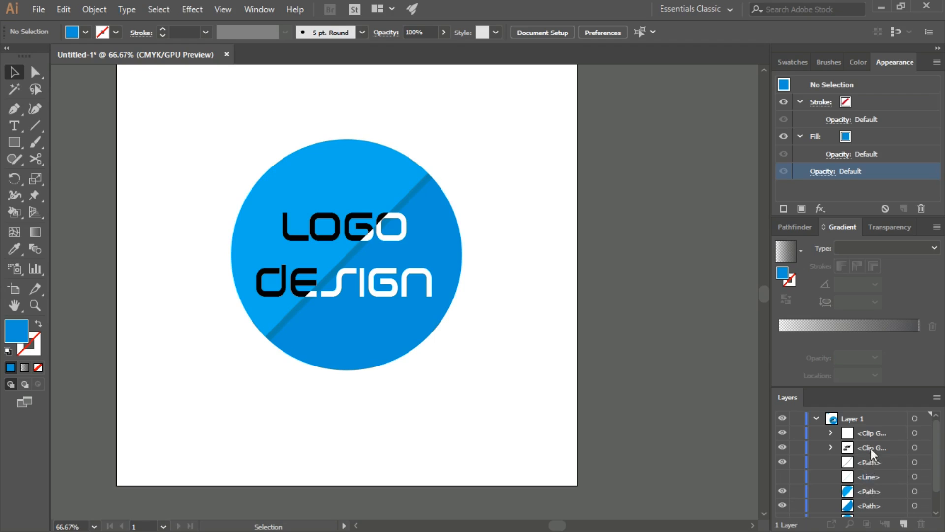
# Send the clipped white lettering backward step by step until it sits directly beneath the lighter half of the circle.
pyautogui.click(869, 432)
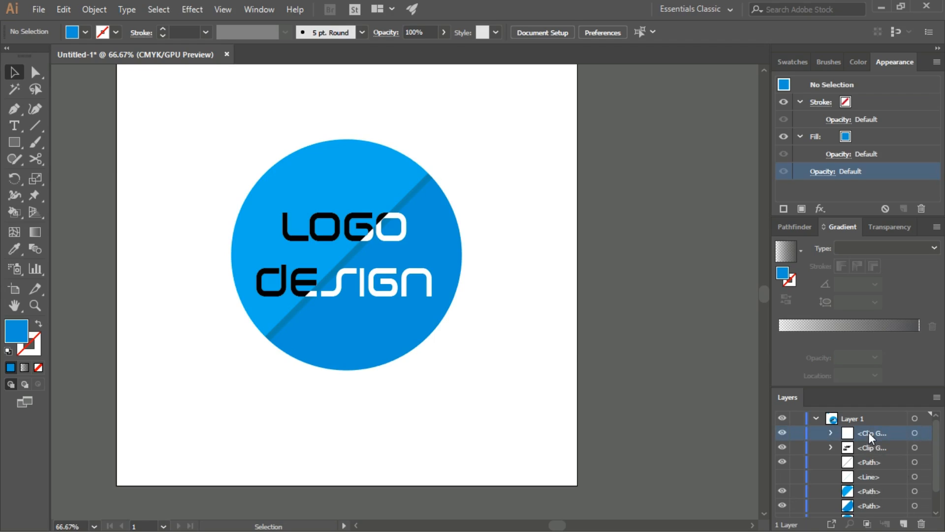
pyautogui.click(429, 283)
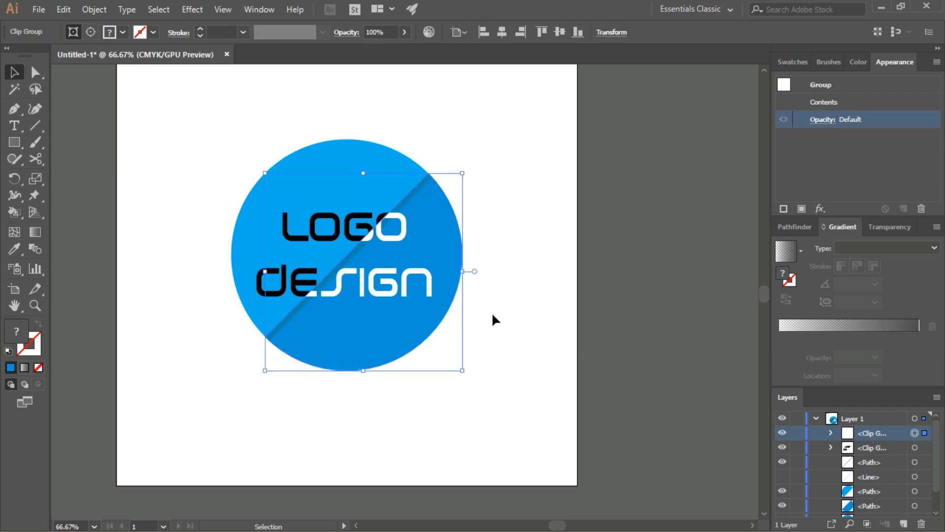
pyautogui.rightClick(430, 281)
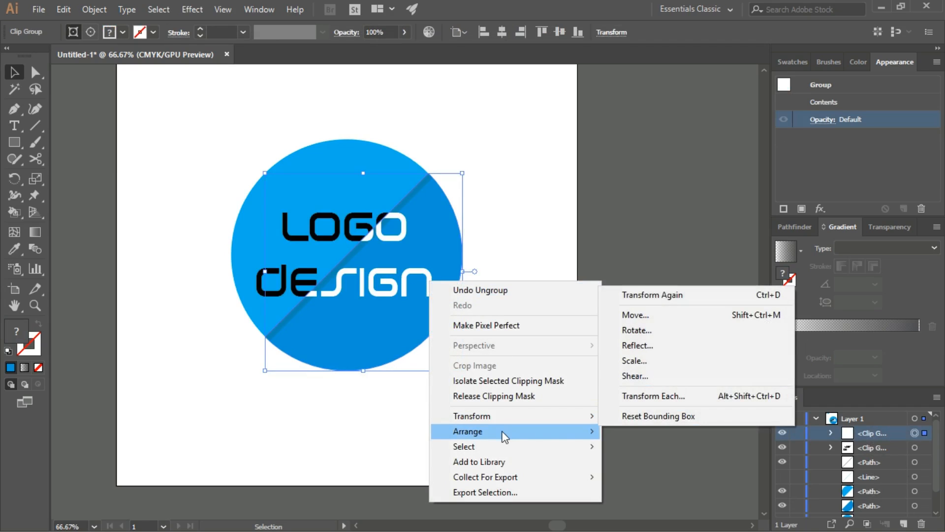
pyautogui.moveTo(506, 431)
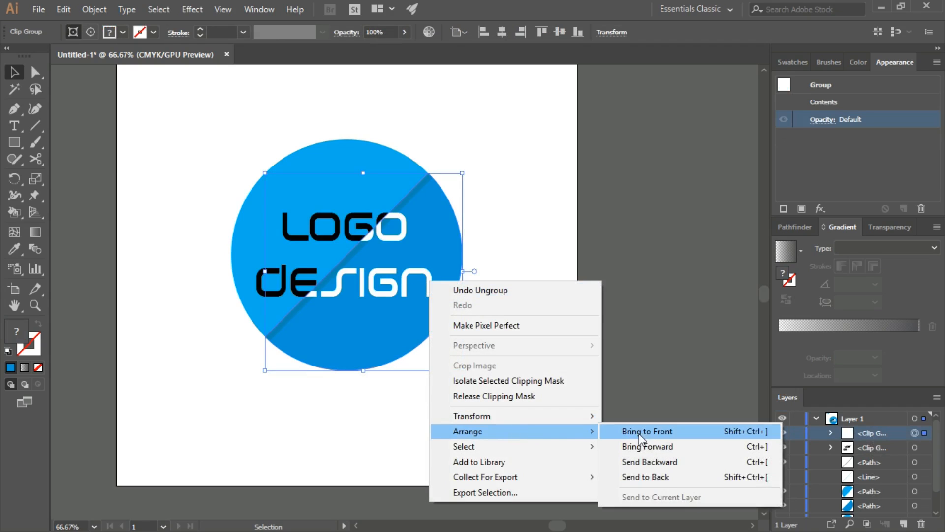
pyautogui.click(645, 463)
pyautogui.hotkey('ctrl', '[')
pyautogui.hotkey('ctrl', '[')
pyautogui.hotkey('ctrl', '[')
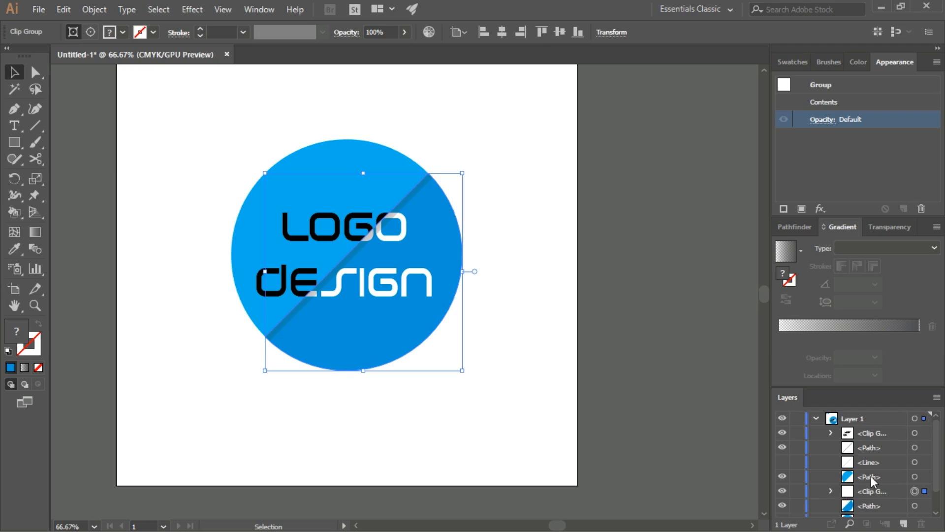
pyautogui.click(915, 475)
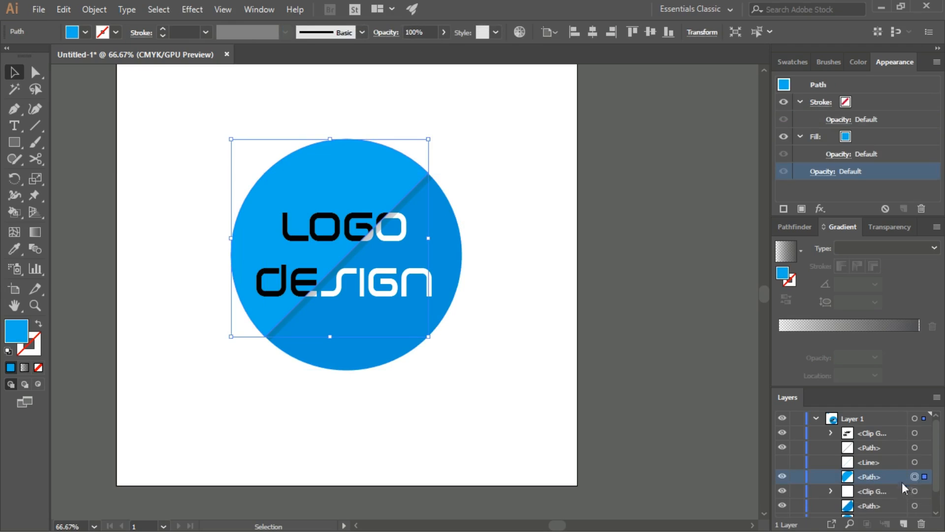
pyautogui.click(874, 491)
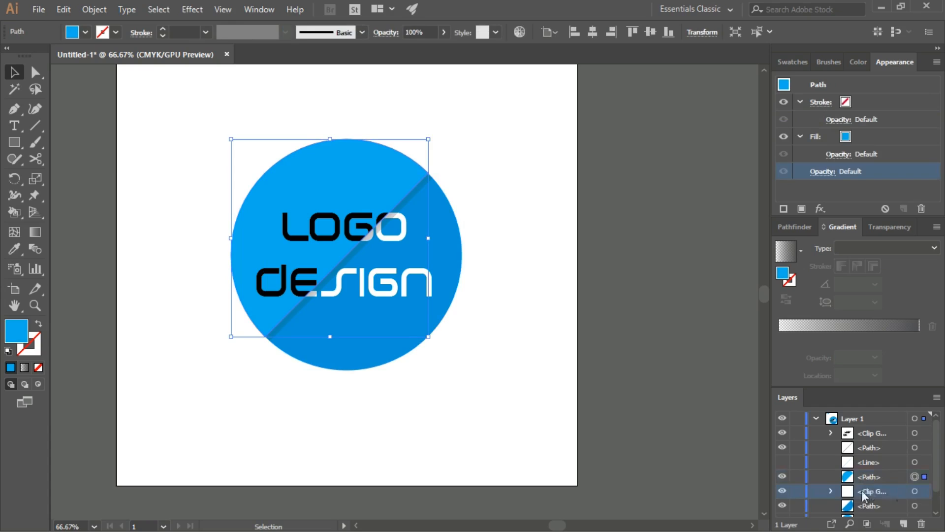
pyautogui.click(509, 365)
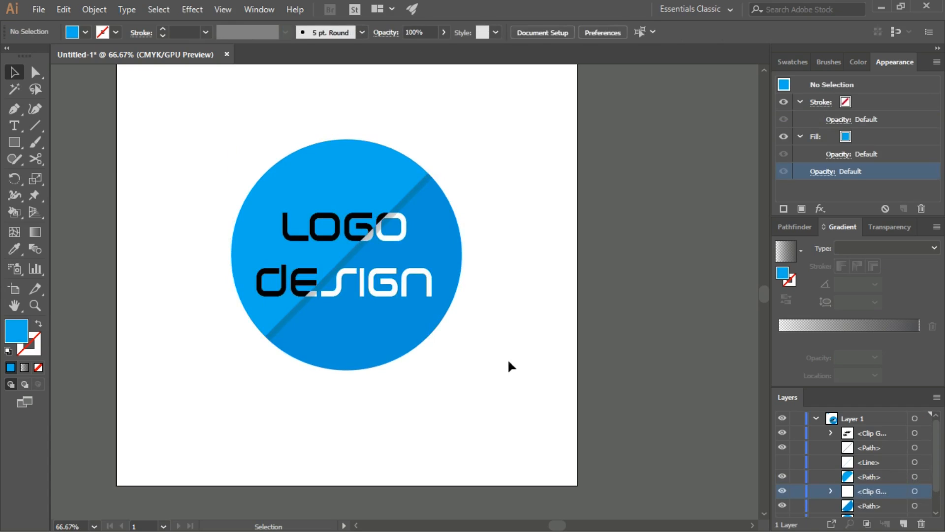
# Send the gradient shadow strip backward twice, placing it between the lighter half and the clipped white lettering.
pyautogui.click(871, 449)
pyautogui.click(422, 197)
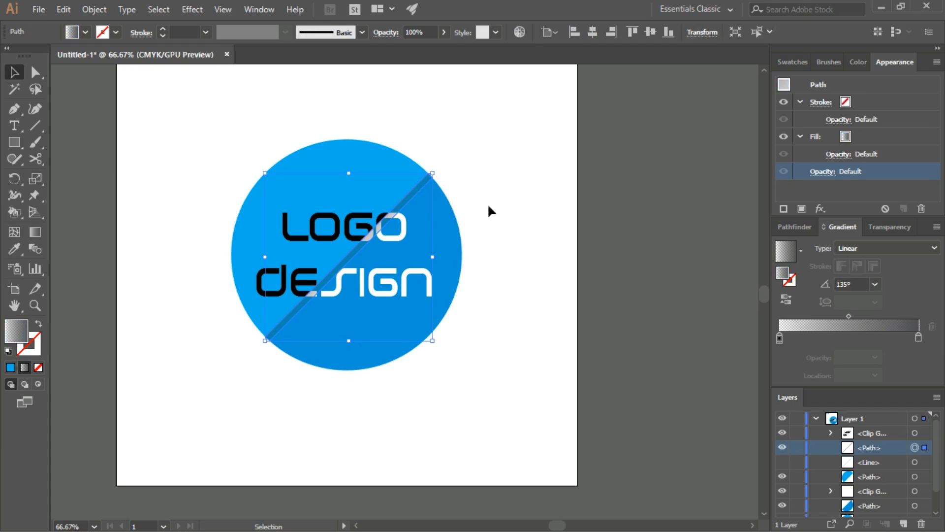
pyautogui.rightClick(412, 194)
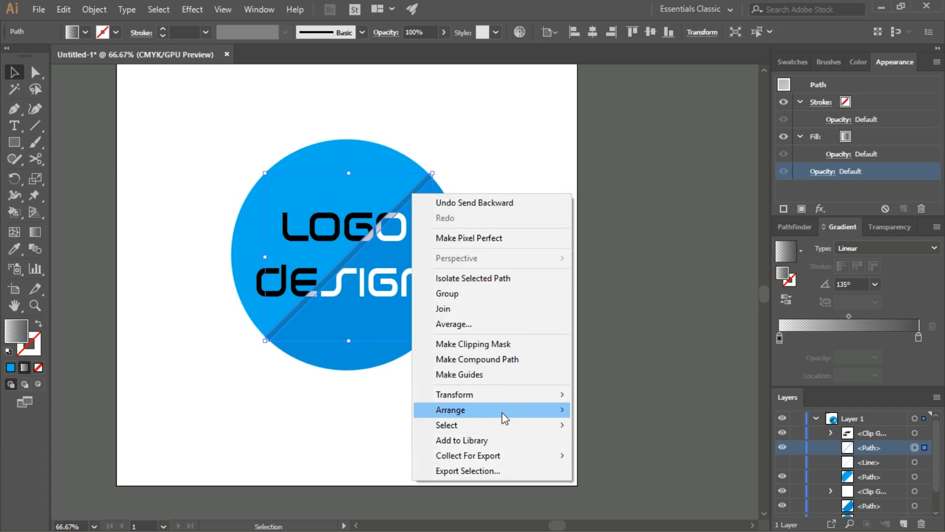
pyautogui.moveTo(517, 413)
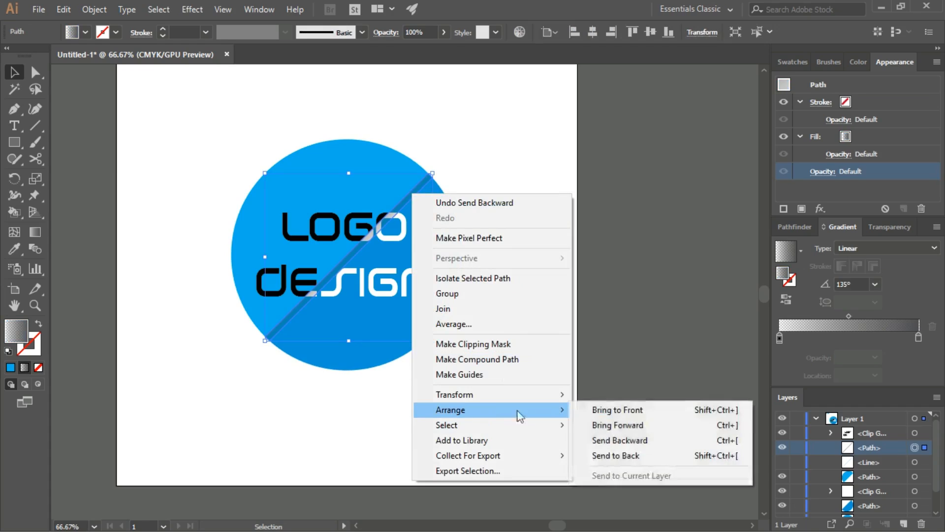
pyautogui.click(604, 442)
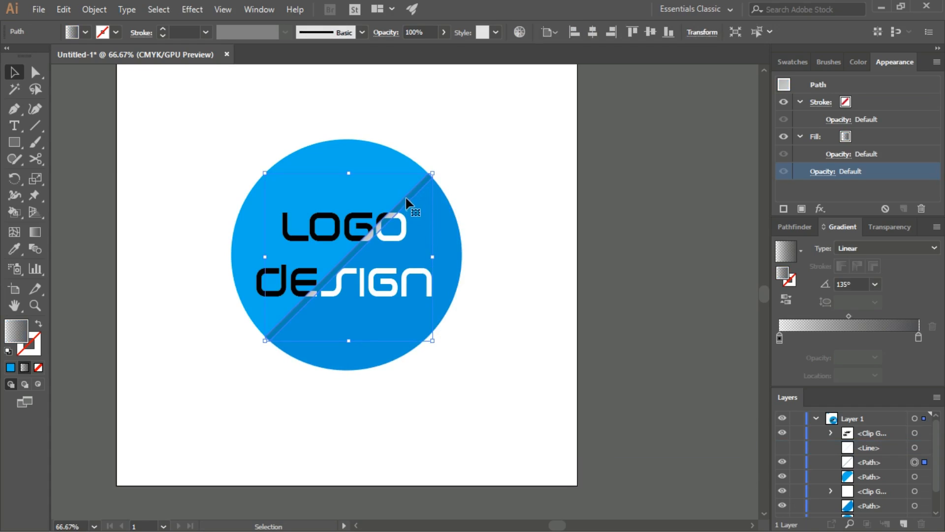
pyautogui.rightClick(406, 198)
pyautogui.moveTo(498, 418)
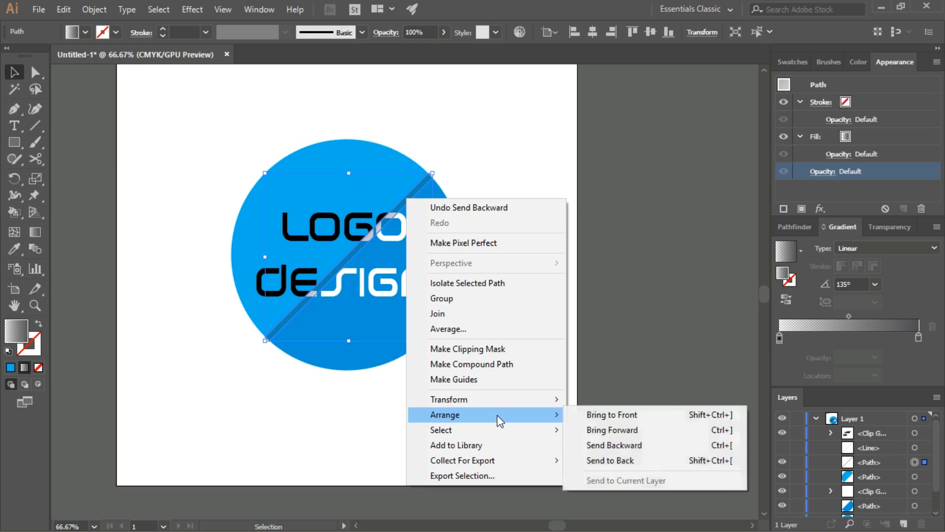
pyautogui.click(622, 445)
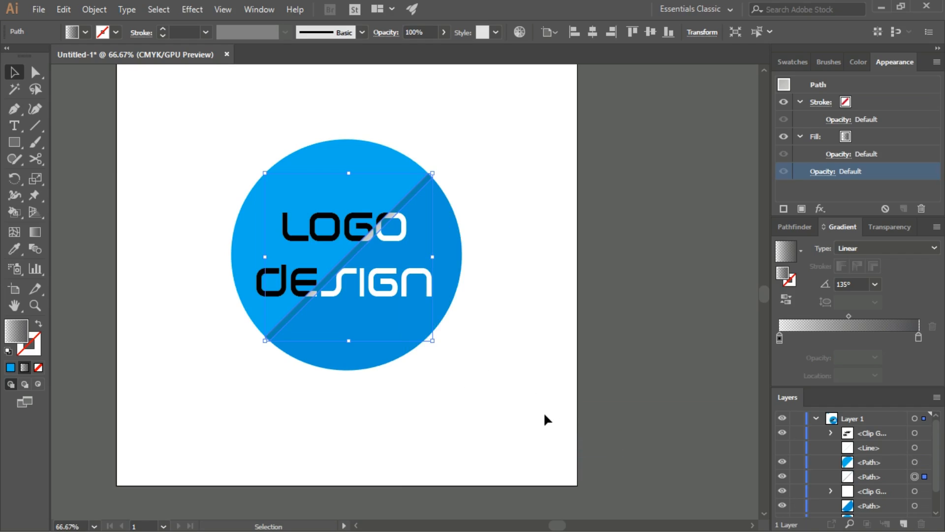
pyautogui.click(866, 474)
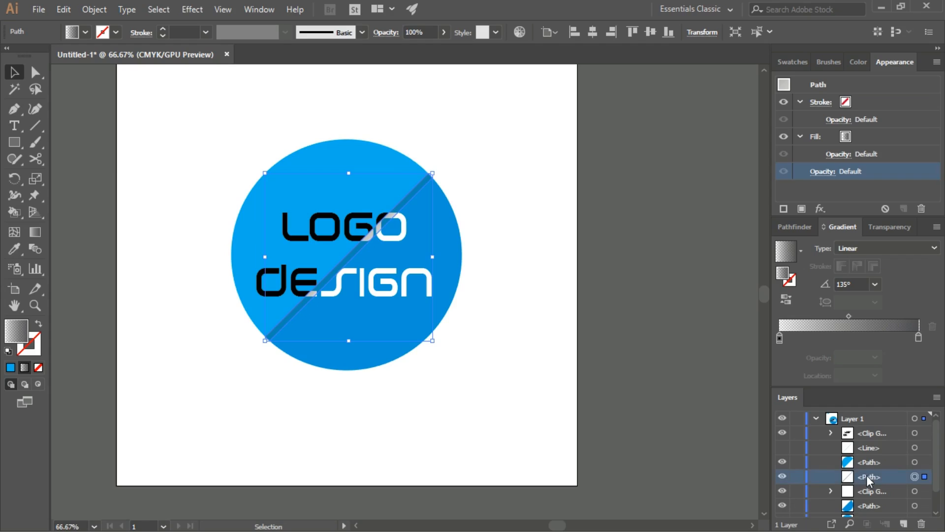
pyautogui.click(499, 308)
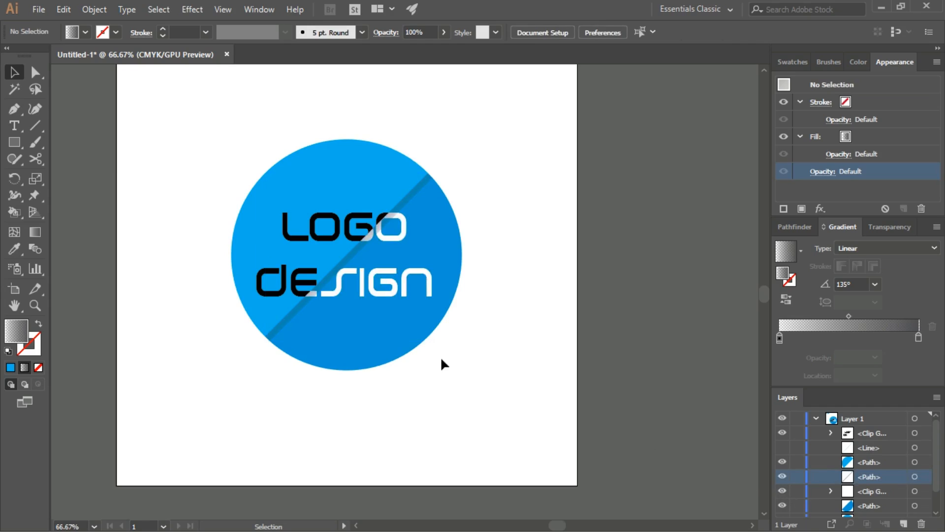
# Show the diagonal dividing line and bring it to the front of the stacking order.
pyautogui.click(423, 293)
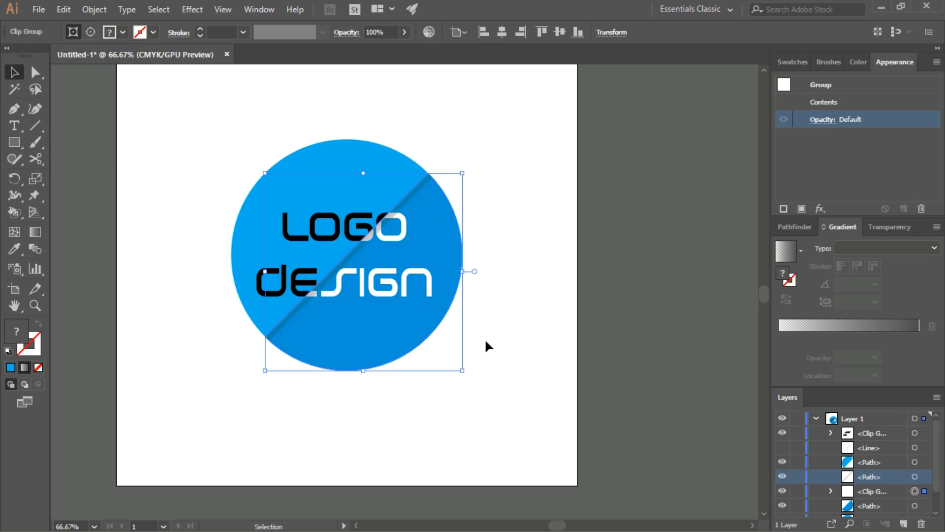
pyautogui.click(861, 449)
pyautogui.click(782, 447)
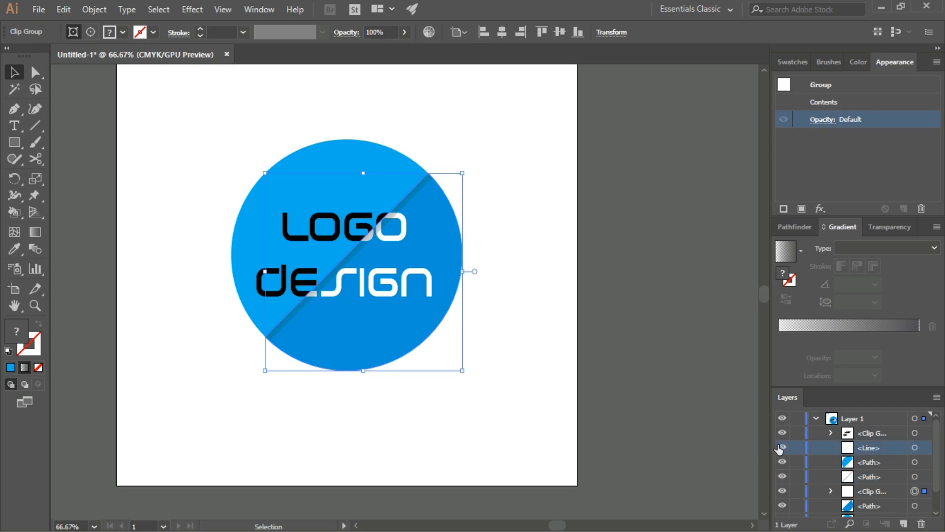
pyautogui.click(499, 150)
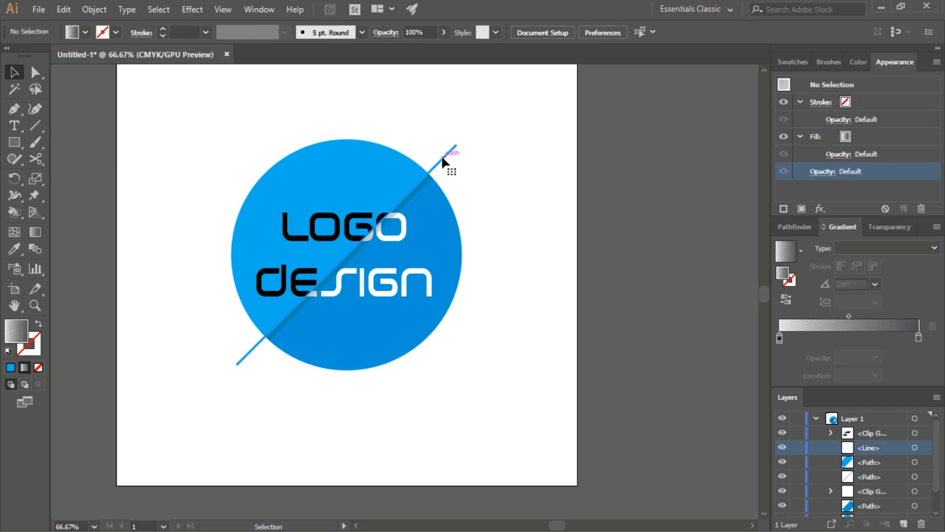
pyautogui.click(444, 157)
pyautogui.rightClick(445, 155)
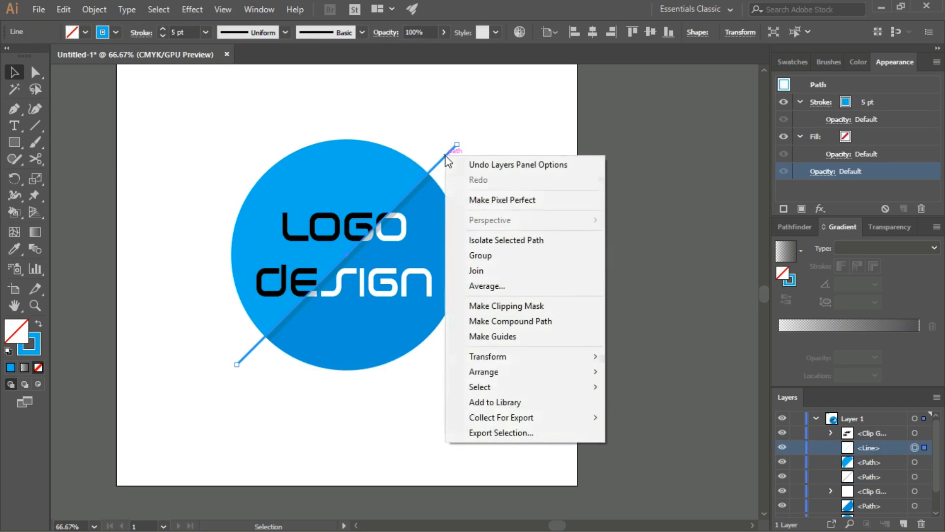
pyautogui.moveTo(498, 360)
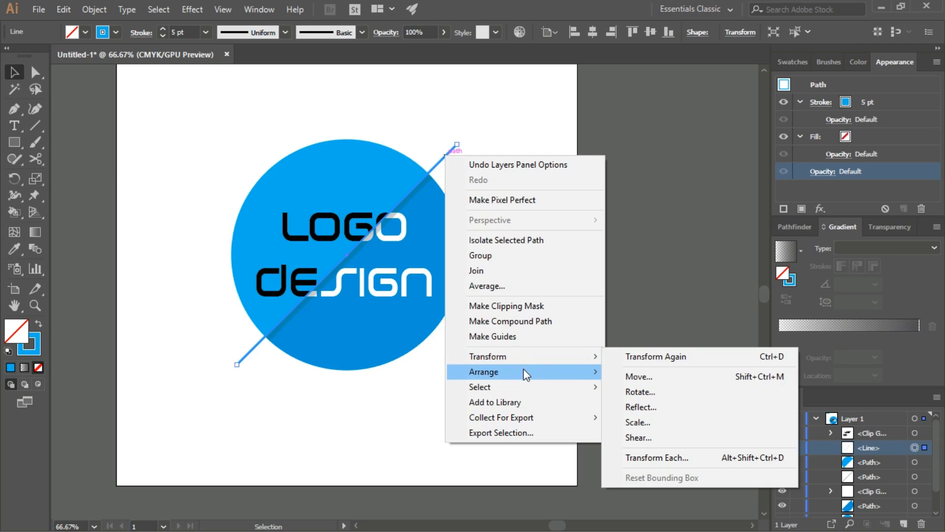
pyautogui.moveTo(524, 370)
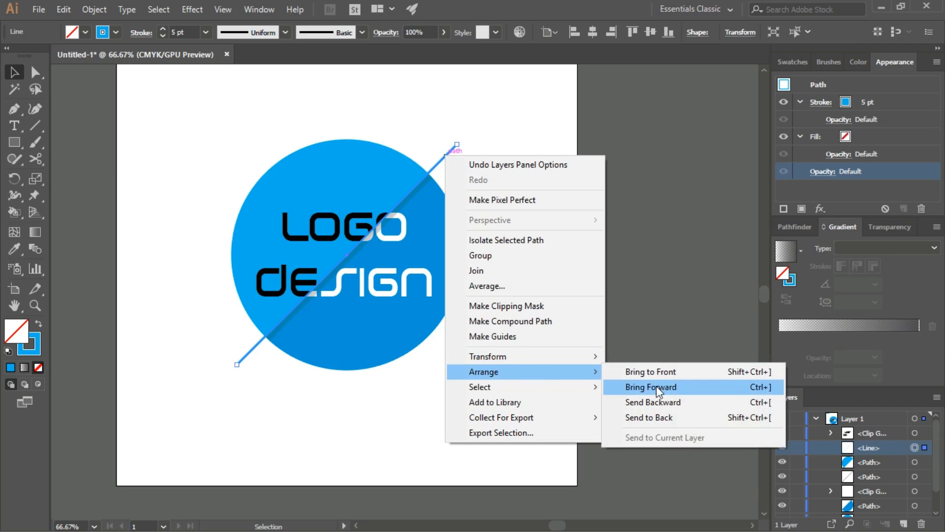
pyautogui.click(650, 371)
pyautogui.click(441, 139)
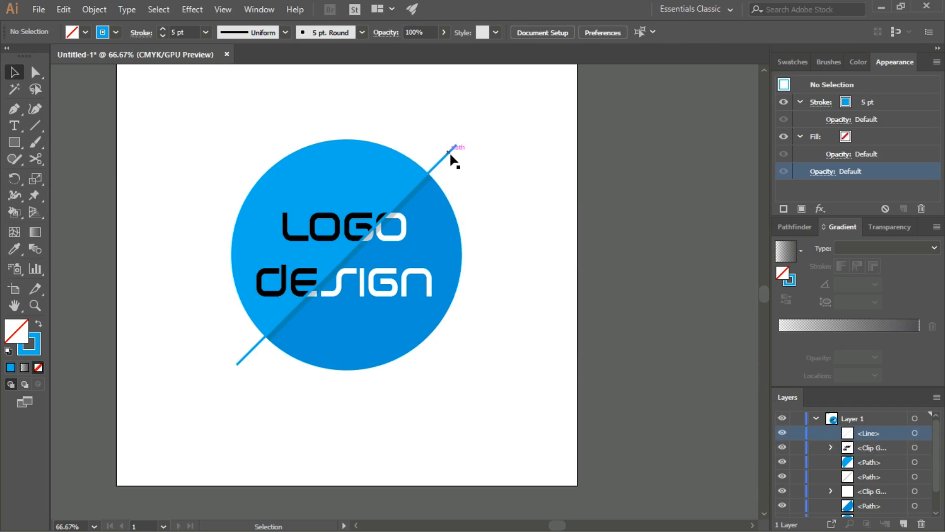
# Hide the diagonal line, the clipped black lettering and the lighter half of the circle.
pyautogui.click(782, 433)
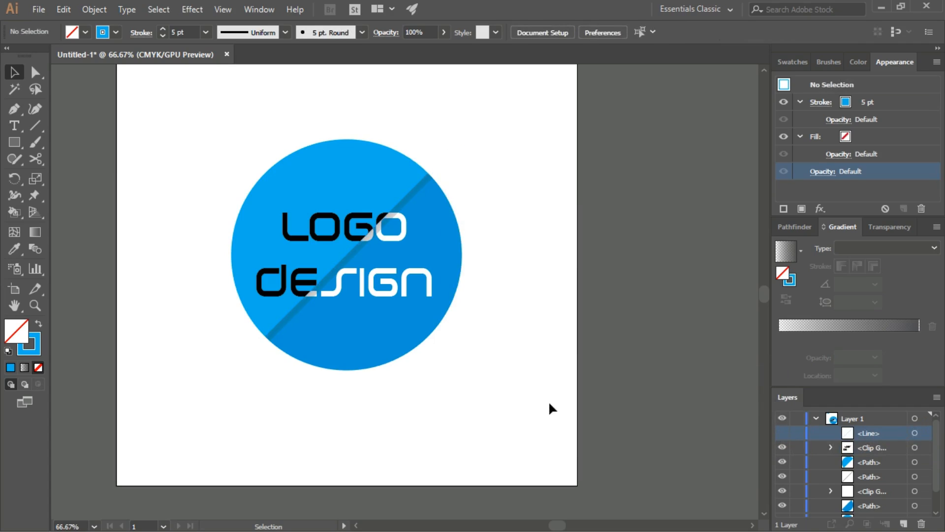
pyautogui.click(782, 447)
pyautogui.click(782, 462)
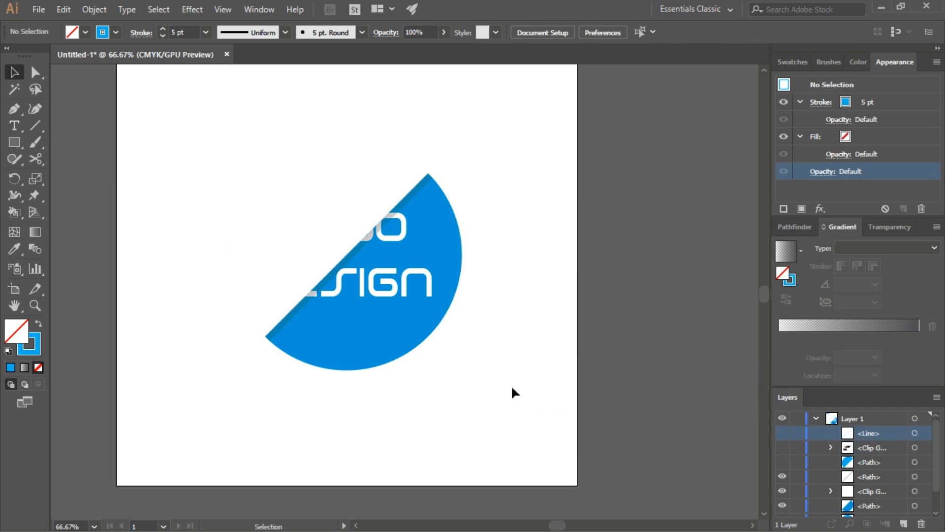
# Select the darker half with its shadow strip and white lettering, and show the black lettering and lighter half again.
pyautogui.moveTo(308, 199); pyautogui.dragTo(464, 386)
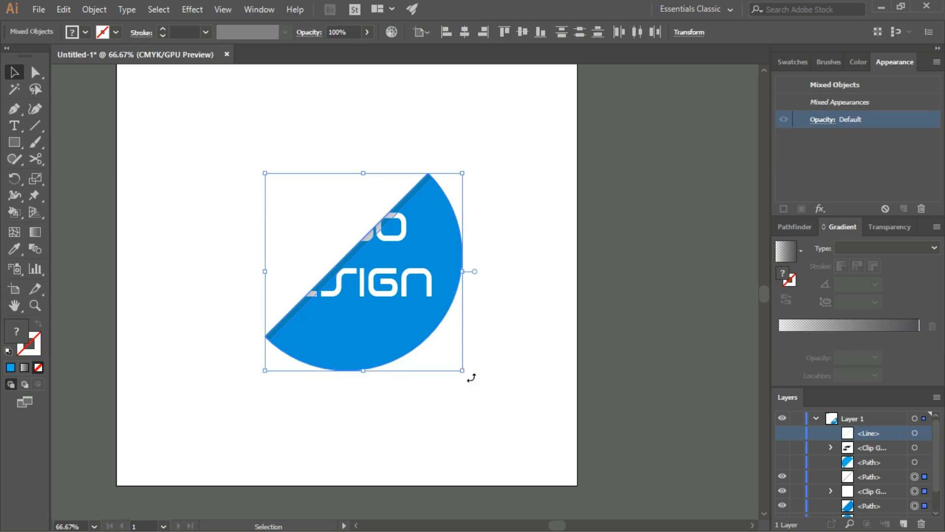
pyautogui.click(783, 447)
pyautogui.click(782, 462)
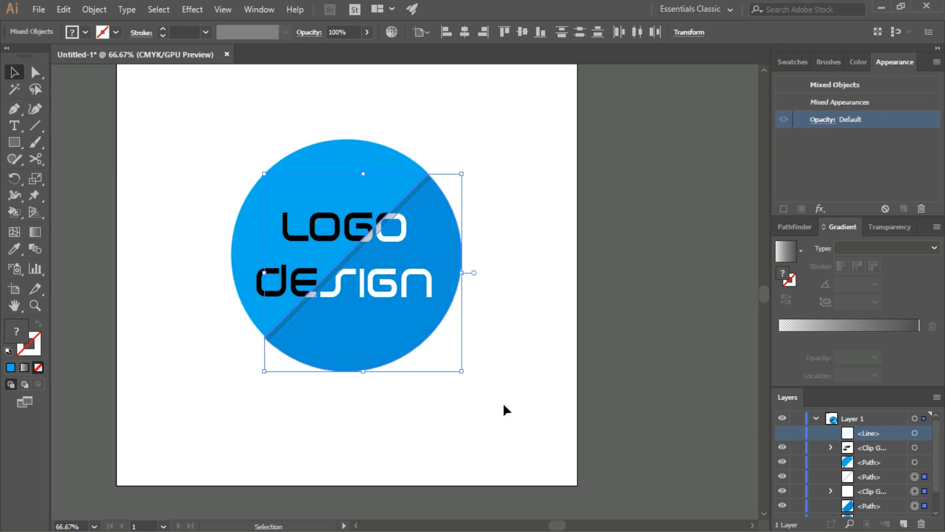
pyautogui.click(503, 401)
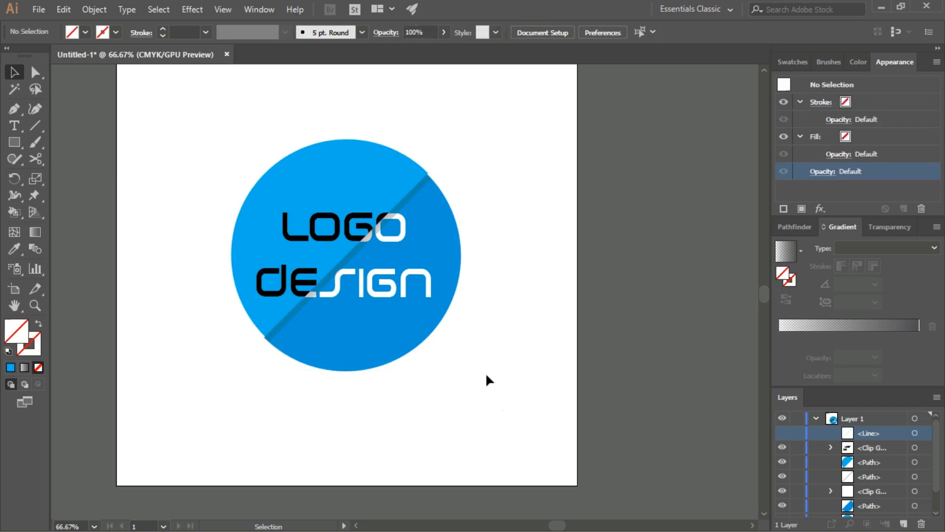
# Nudge the darker half, shadow strip and white lettering slightly downward to open a thin white gap along the diagonal.
pyautogui.hotkey('ctrl', 'a')
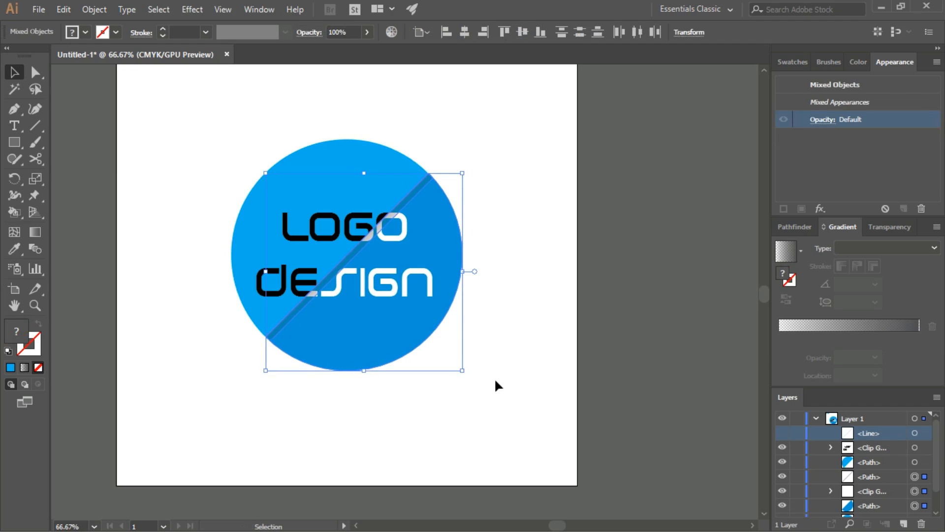
pyautogui.press('Right')
pyautogui.press('Down')
pyautogui.press('Down')
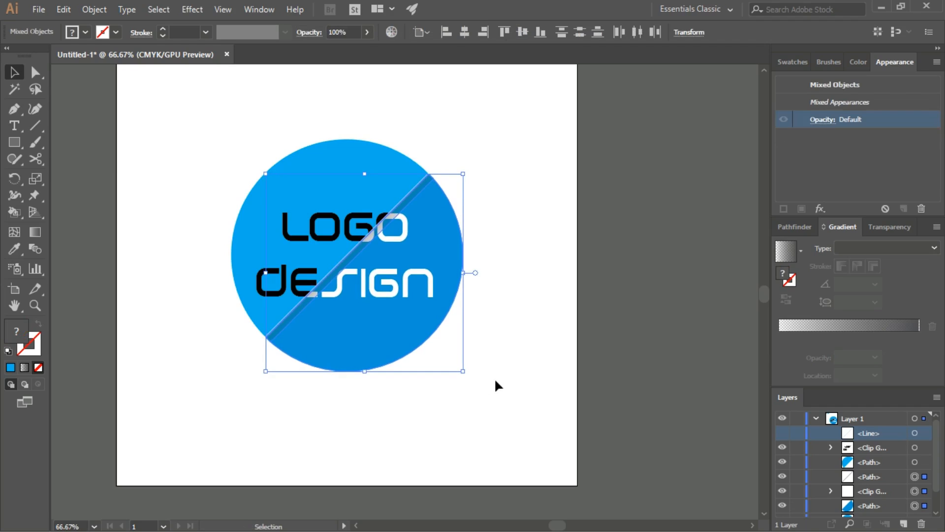
pyautogui.press('Down')
pyautogui.press('Down')
pyautogui.press('Left')
pyautogui.press('Left')
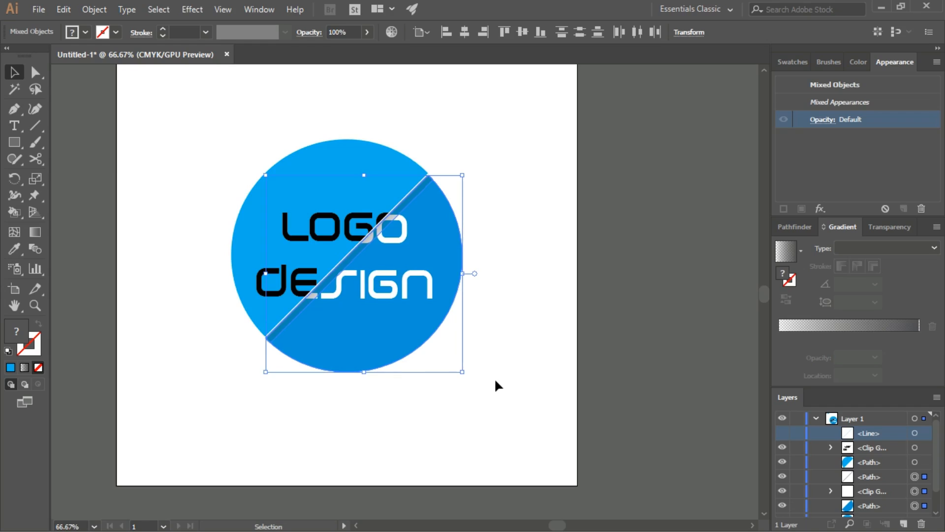
pyautogui.press('Left')
pyautogui.press('Down')
pyautogui.press('Down')
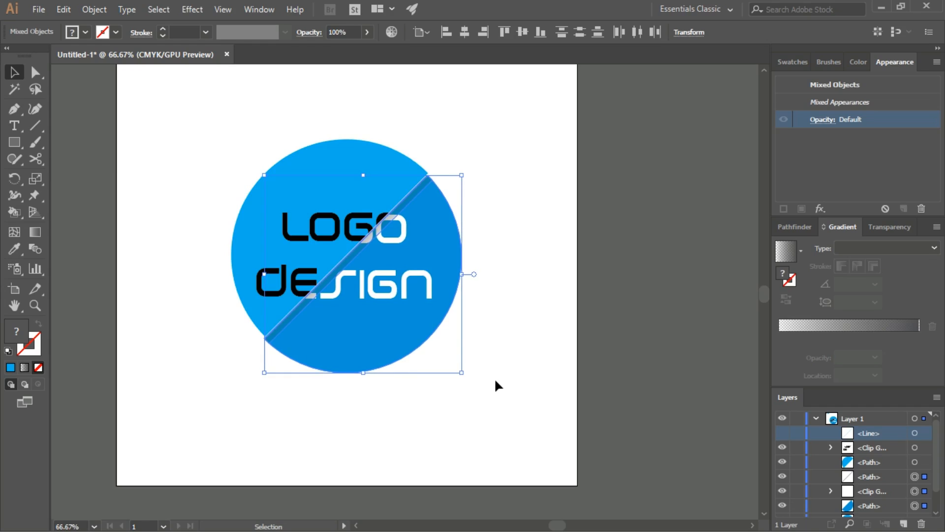
pyautogui.click(495, 380)
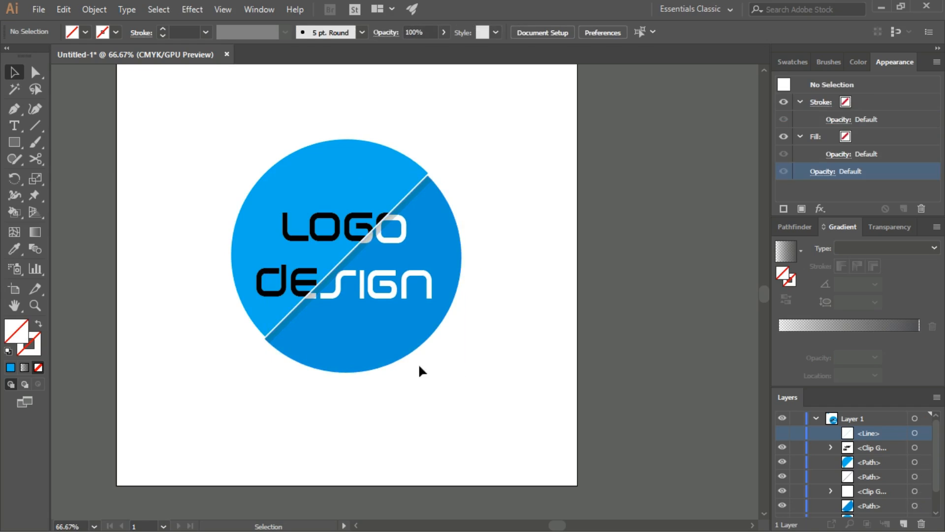
# Scale the clipped white lettering down slightly about its centre so it sits smaller inside the darker half.
pyautogui.click(394, 299)
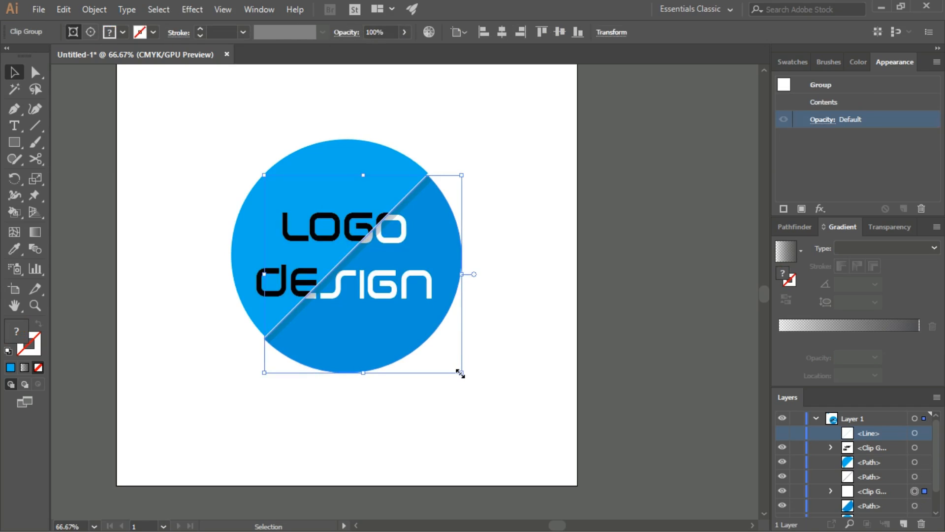
pyautogui.moveTo(460, 373); pyautogui.dragTo(452, 363)
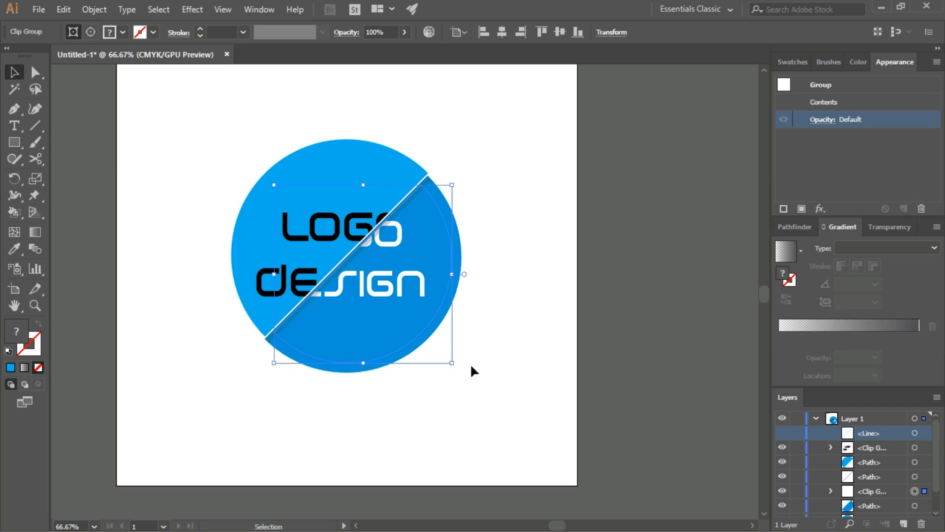
pyautogui.moveTo(451, 362)
pyautogui.mouseDown()
pyautogui.moveTo(461, 369)
pyautogui.moveTo(454, 366)
pyautogui.mouseUp()
pyautogui.click(474, 367)
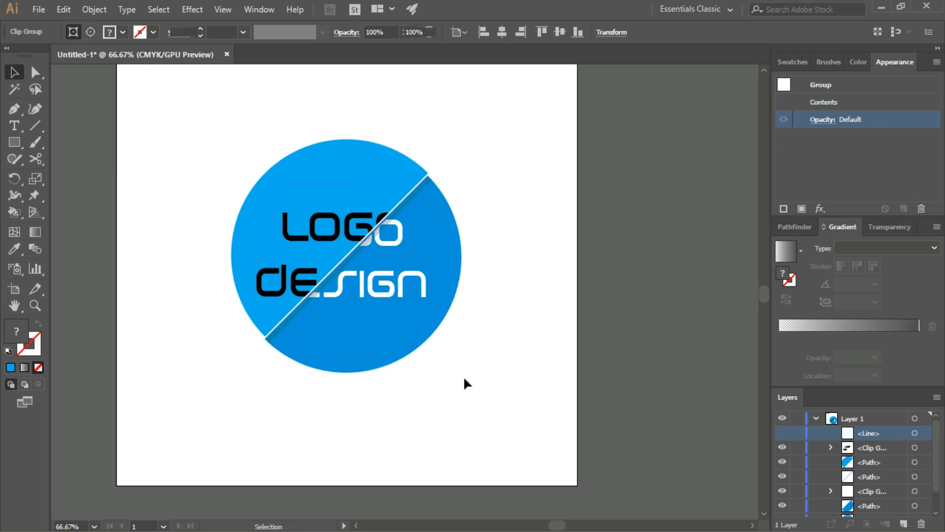
pyautogui.scroll(1, 457, 392)
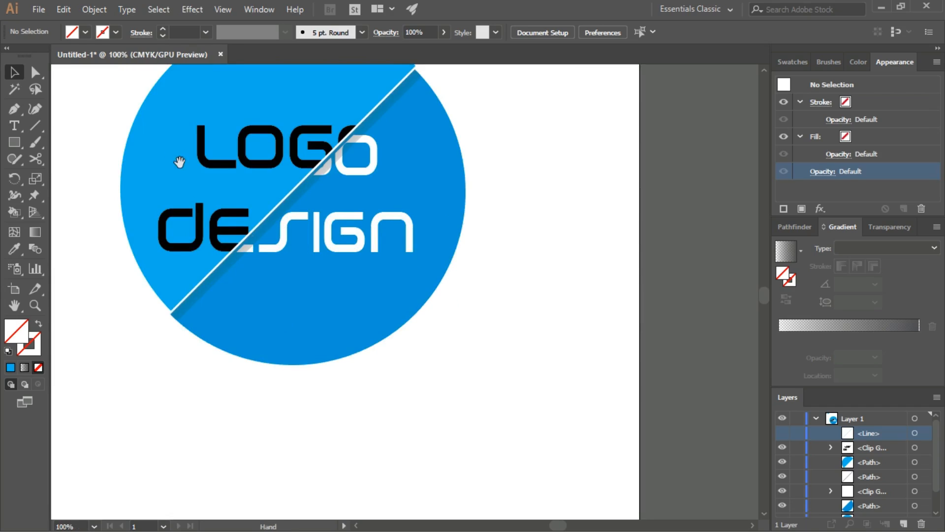
pyautogui.moveTo(315, 251); pyautogui.dragTo(365, 308)
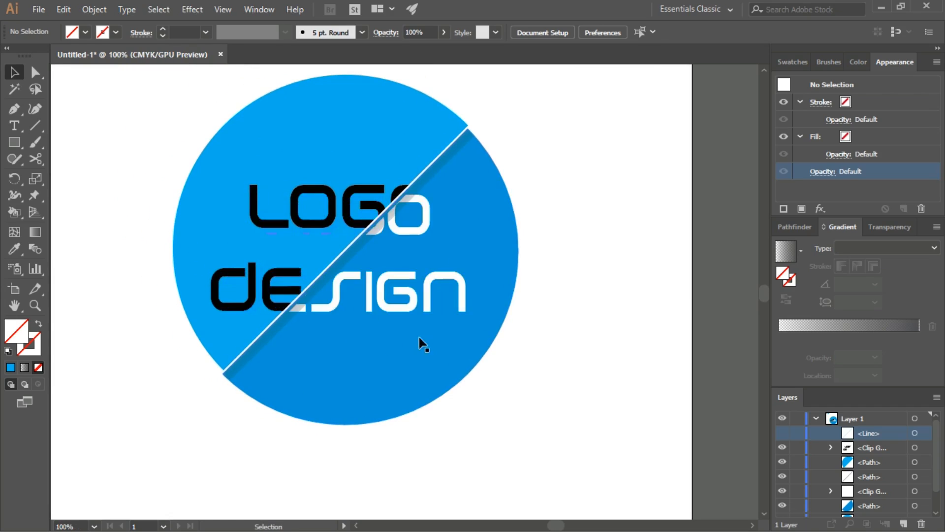
pyautogui.scroll(-1, 563, 344)
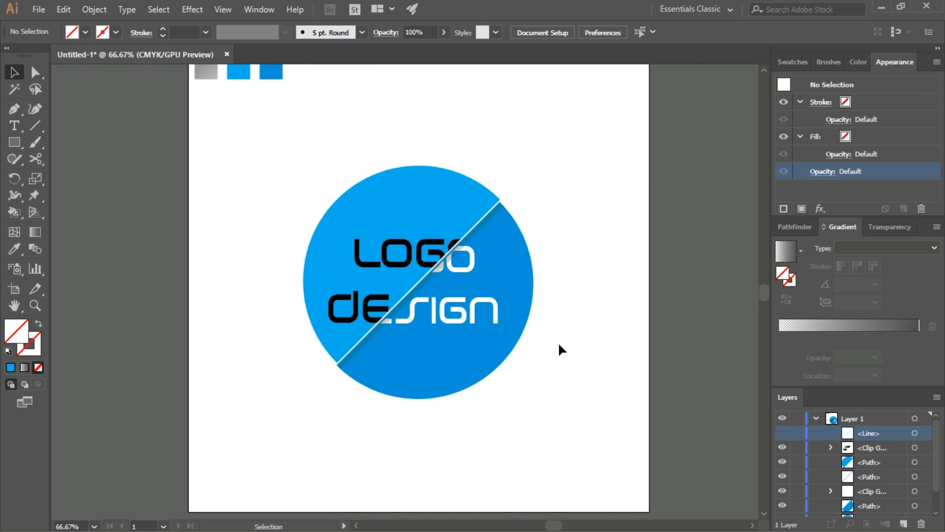
# Shrink the clipped white lettering a little more about its centre and shift it slightly left and down.
pyautogui.click(495, 313)
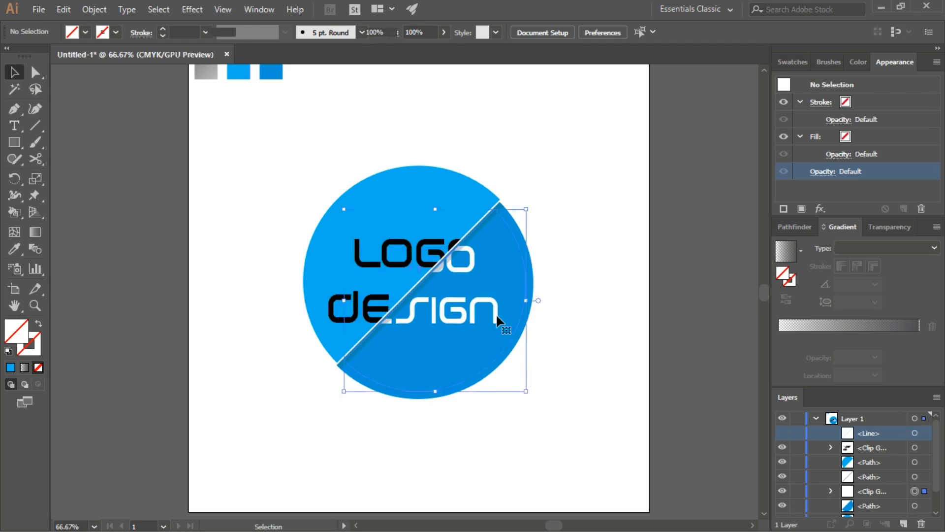
pyautogui.moveTo(528, 392); pyautogui.dragTo(524, 388)
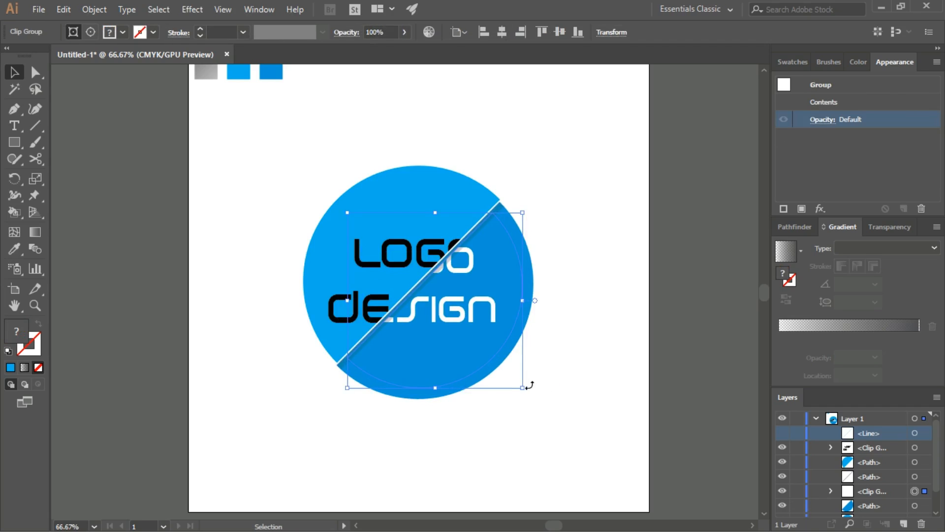
pyautogui.moveTo(521, 388); pyautogui.dragTo(523, 389)
pyautogui.click(558, 389)
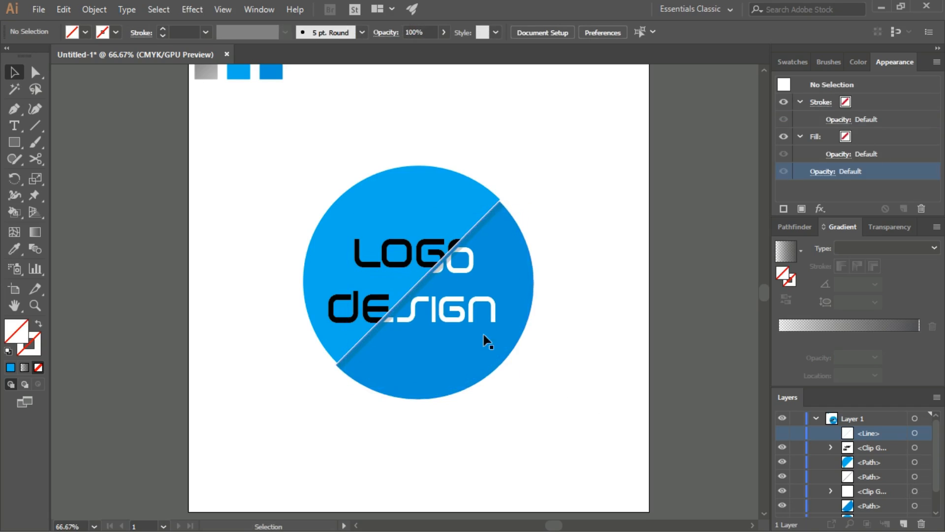
pyautogui.click(465, 318)
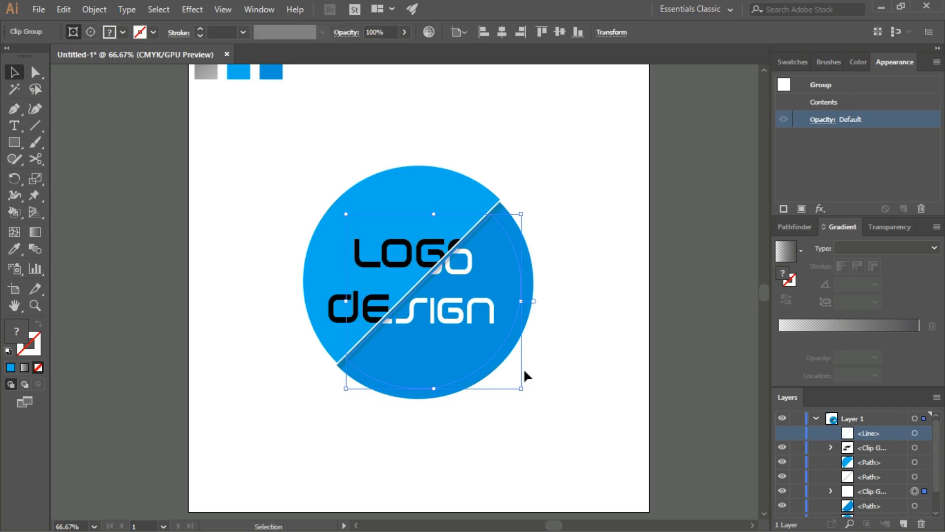
pyautogui.click(566, 354)
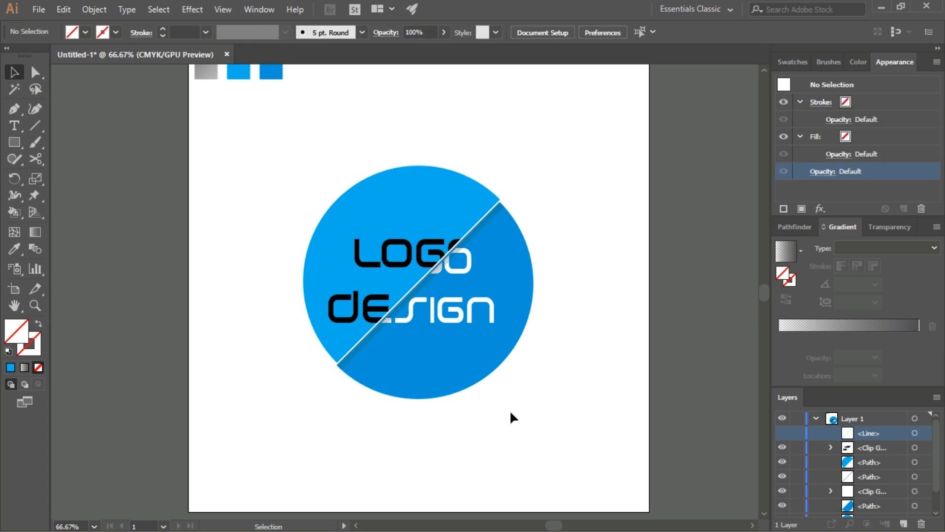
# Isolate and select the darker half, shadow strip and white lettering, and nudge them together slightly left and down.
pyautogui.moveTo(783, 448); pyautogui.dragTo(782, 461)
pyautogui.moveTo(597, 420); pyautogui.dragTo(404, 298)
pyautogui.moveTo(782, 447); pyautogui.dragTo(782, 462)
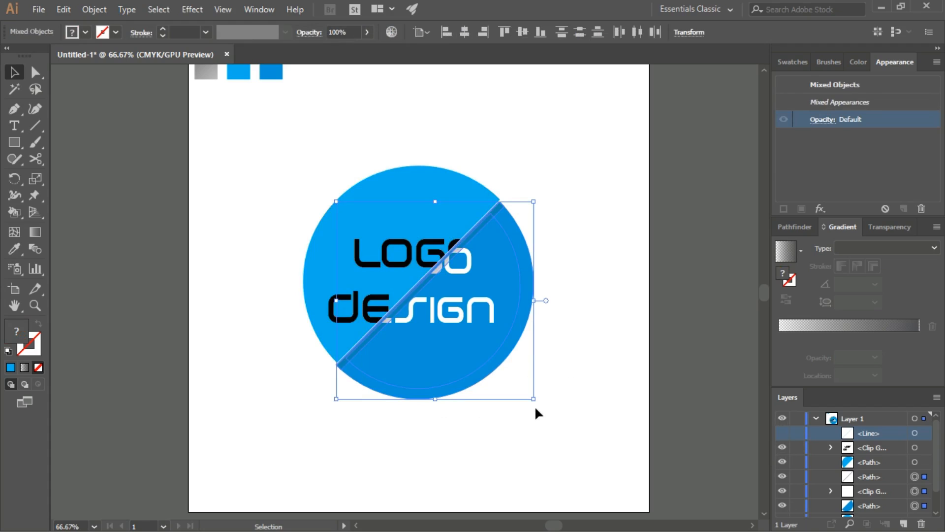
pyautogui.press('Left')
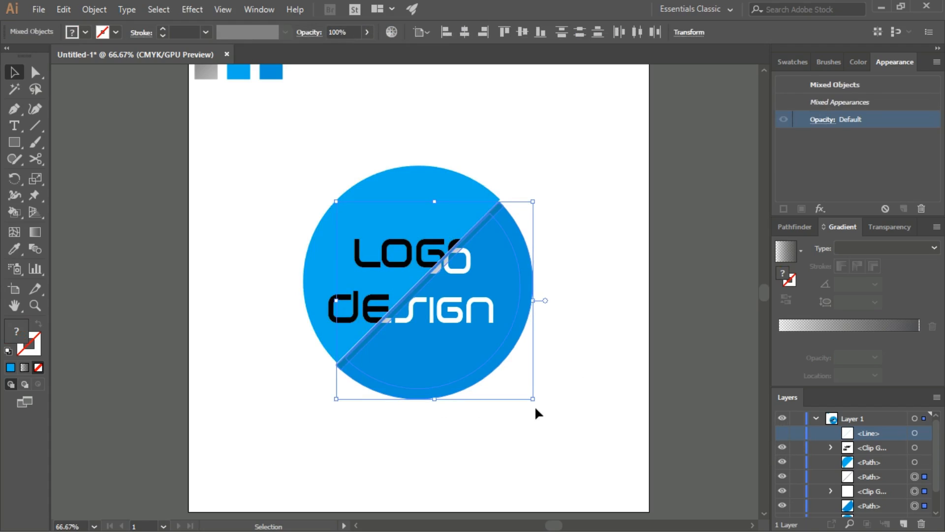
pyautogui.press('Down')
pyautogui.press('Left')
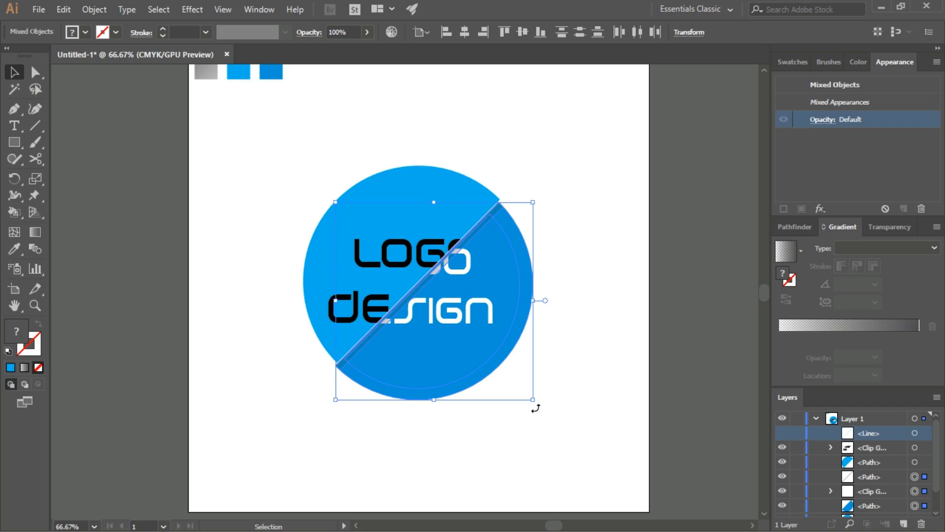
pyautogui.click(595, 366)
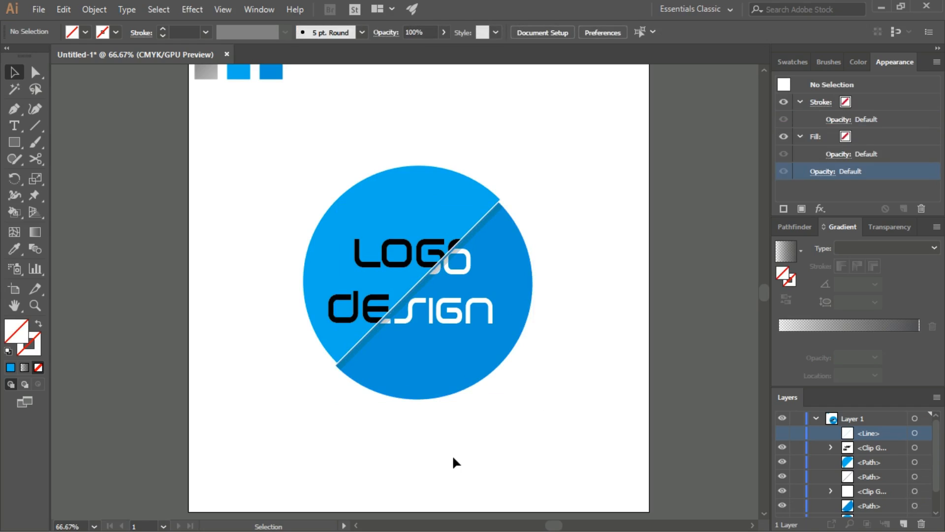
# Duplicate the whole circle logo and place the copy to the left of the original.
pyautogui.moveTo(234, 149); pyautogui.dragTo(568, 433)
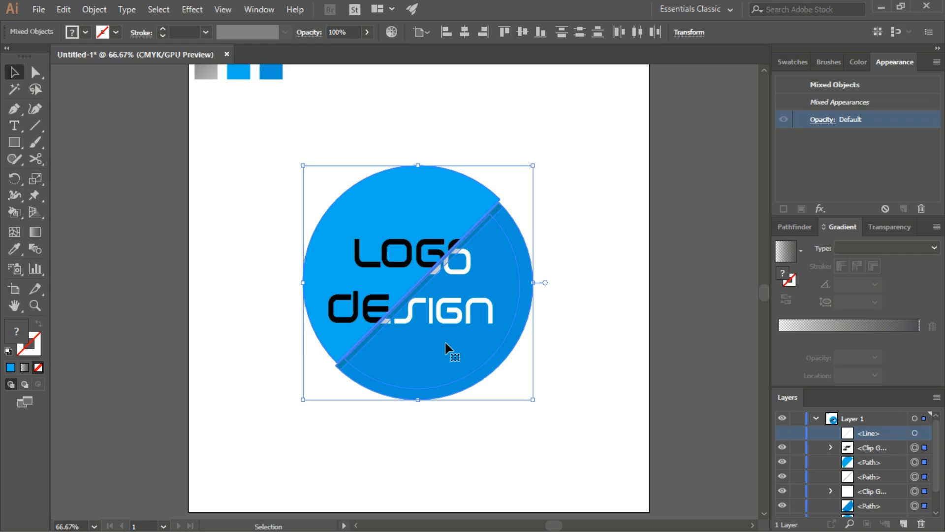
pyautogui.press('a')
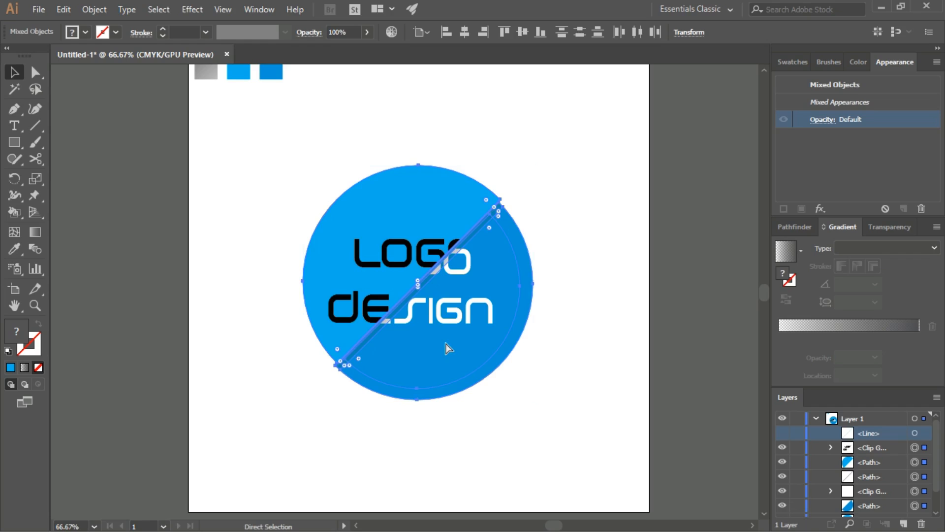
pyautogui.press('v')
pyautogui.press('a')
pyautogui.press('v')
pyautogui.moveTo(472, 351); pyautogui.dragTo(220, 344)
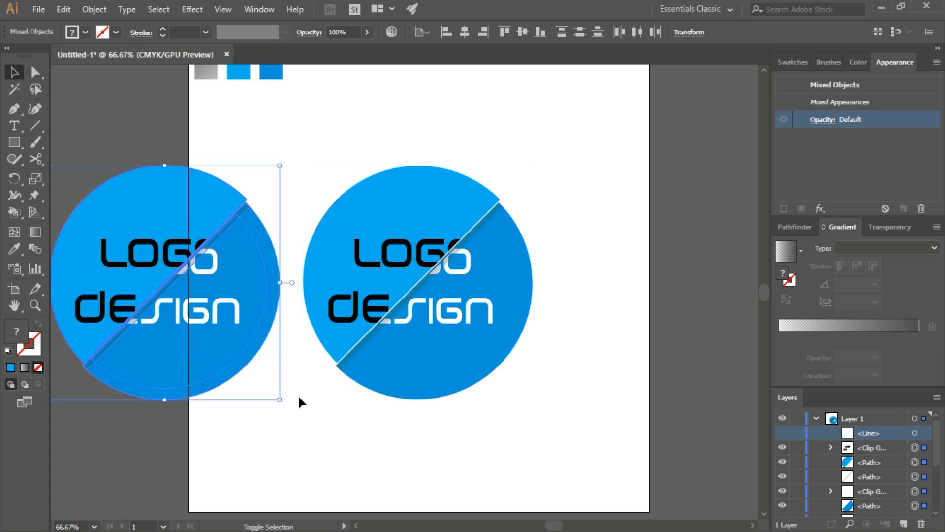
pyautogui.click(354, 423)
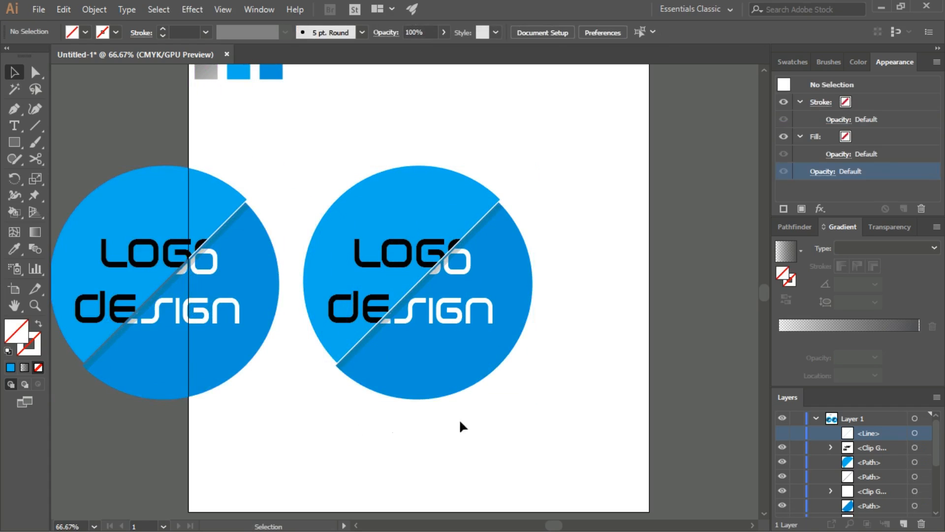
# Show the diagonal line and move both logos to the right until the copy lies fully on the artboard.
pyautogui.click(783, 433)
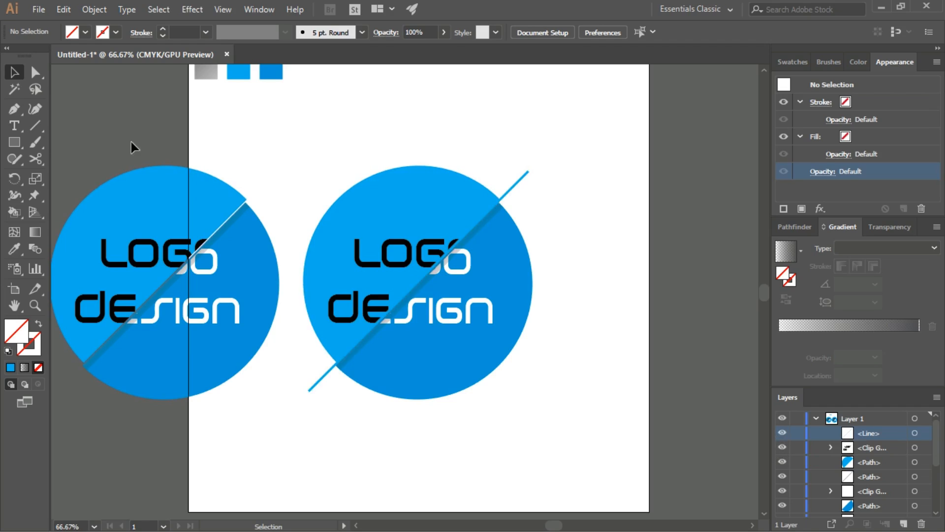
pyautogui.moveTo(98, 146); pyautogui.dragTo(506, 426)
pyautogui.moveTo(429, 351); pyautogui.dragTo(544, 364)
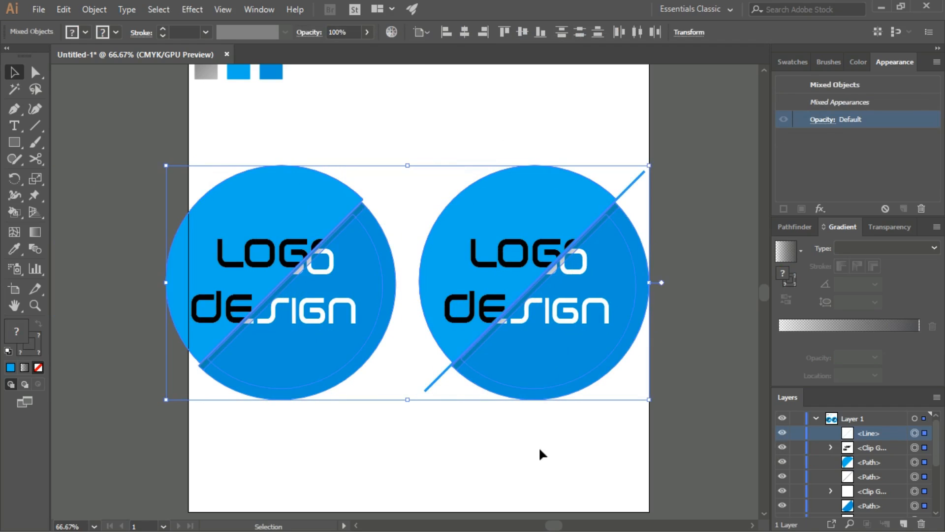
pyautogui.click(491, 453)
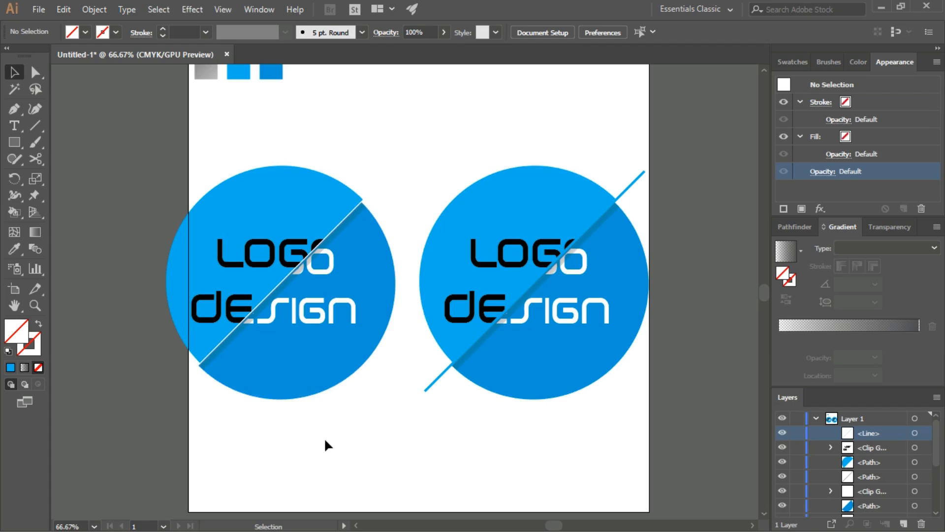
pyautogui.moveTo(579, 450); pyautogui.dragTo(456, 322)
pyautogui.click(429, 447)
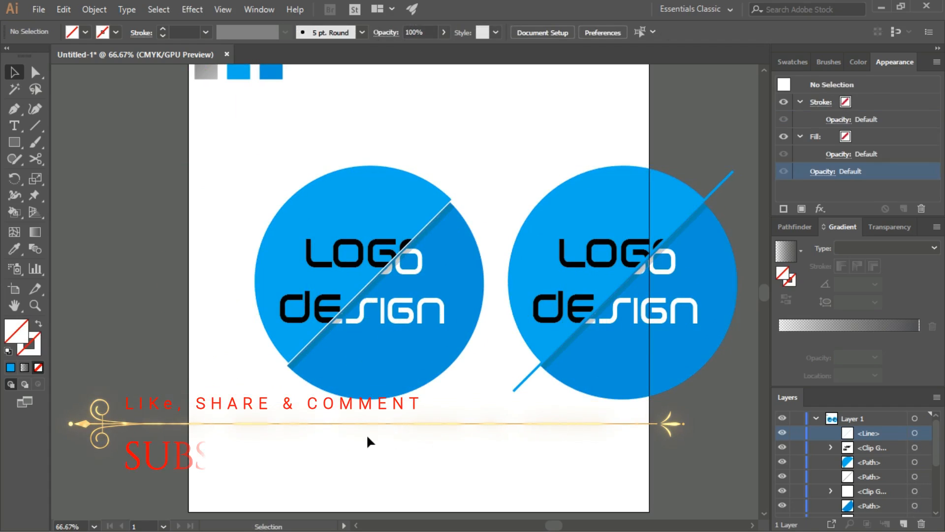
# Group all parts of the duplicated logo on the artboard.
pyautogui.moveTo(226, 192); pyautogui.dragTo(397, 385)
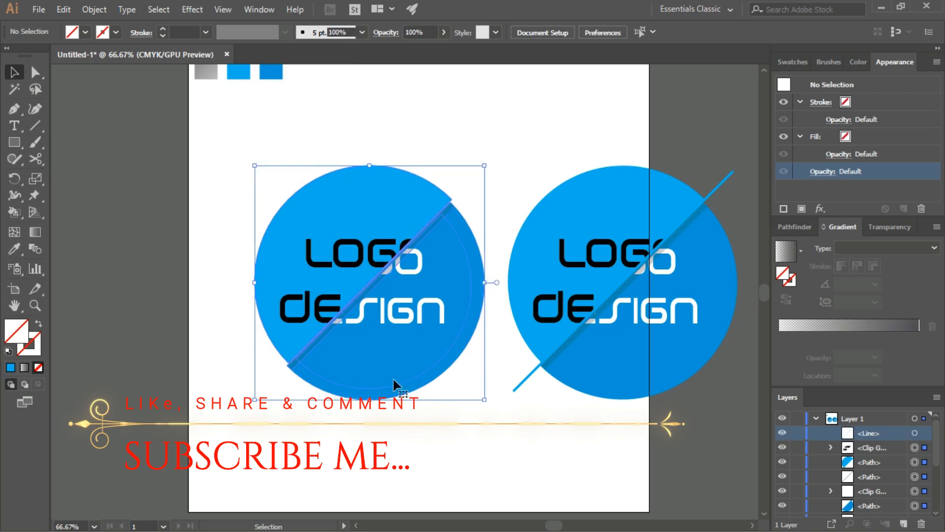
pyautogui.rightClick(370, 364)
pyautogui.click(421, 242)
pyautogui.click(373, 426)
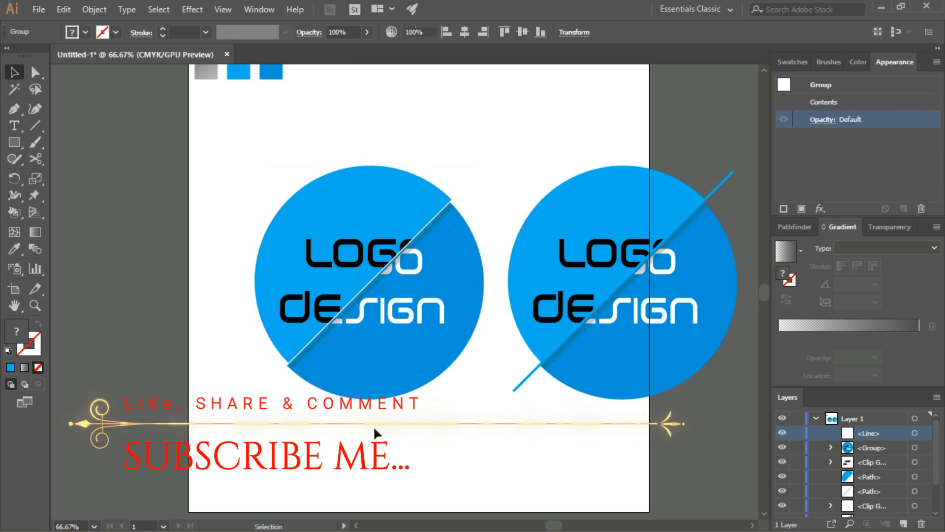
# Draw a thin horizontal ellipse just beneath the grouped logo and fill it with dark grey, without a stroke.
pyautogui.click(74, 177)
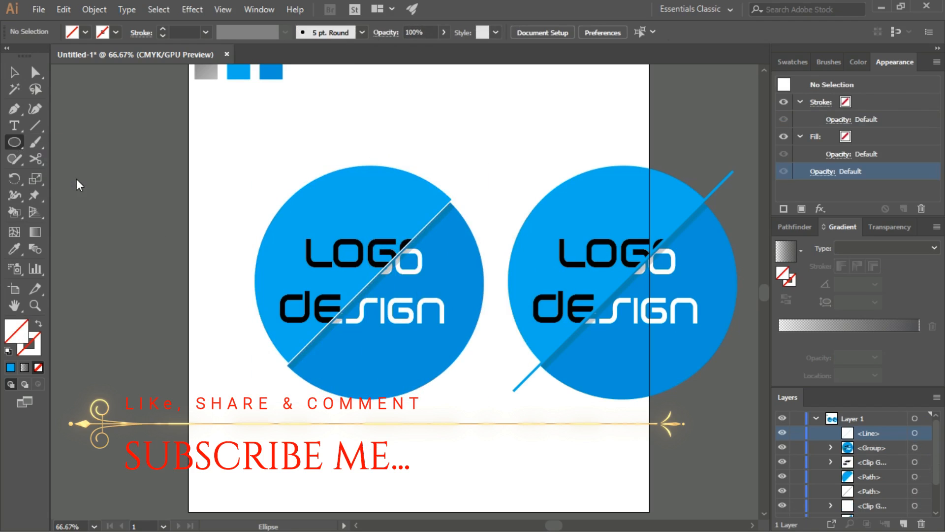
pyautogui.moveTo(371, 435); pyautogui.dragTo(429, 440)
pyautogui.press('v')
pyautogui.click(414, 463)
pyautogui.moveTo(339, 417); pyautogui.dragTo(374, 460)
pyautogui.click(85, 33)
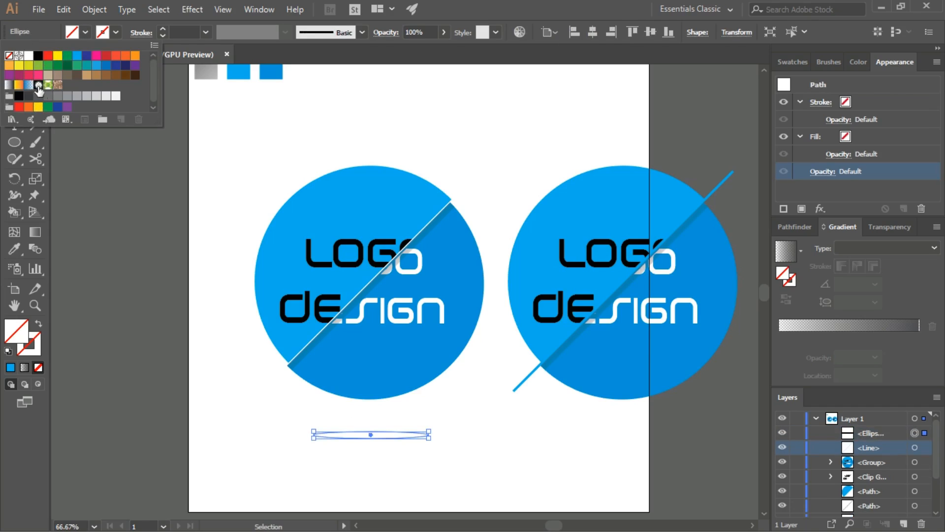
pyautogui.click(33, 98)
pyautogui.click(218, 397)
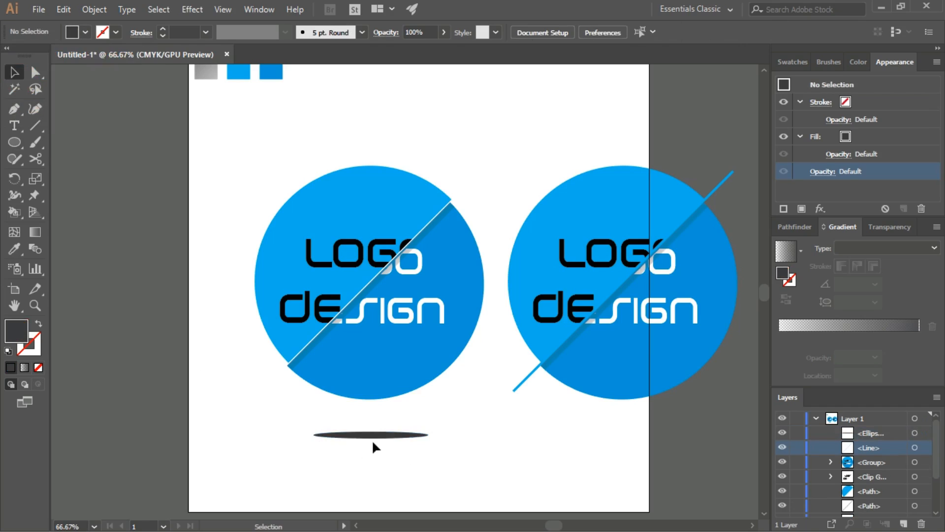
# Apply a Gaussian Blur with a 40-pixel radius to the dark ellipse beneath the grouped logo.
pyautogui.click(349, 435)
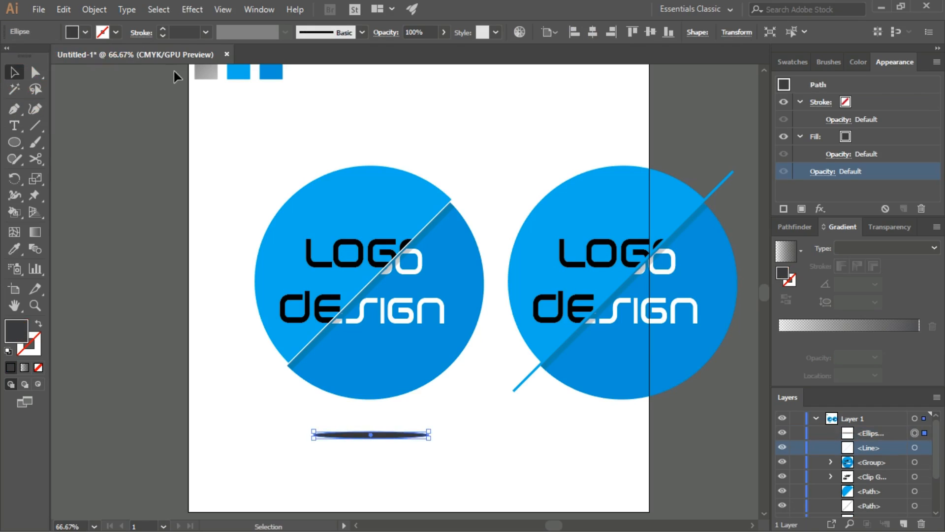
pyautogui.click(222, 9)
pyautogui.moveTo(196, 10)
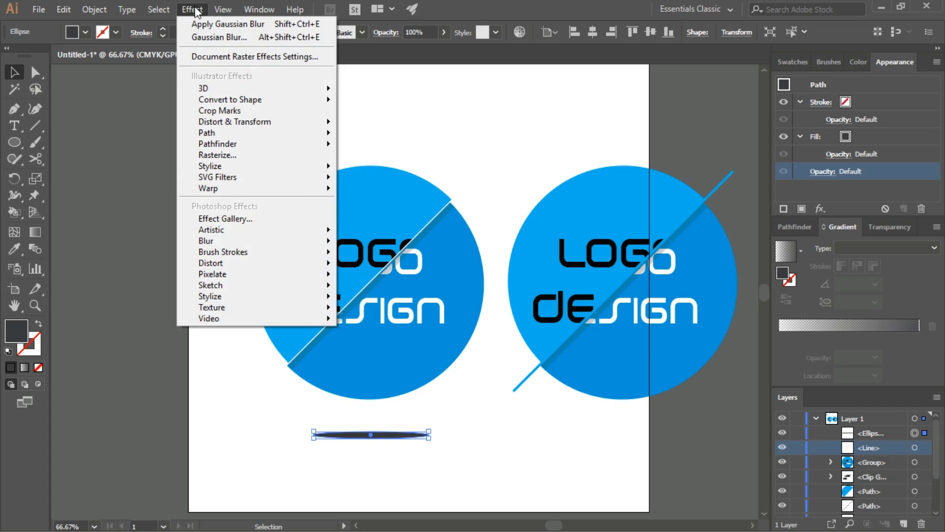
pyautogui.moveTo(235, 240)
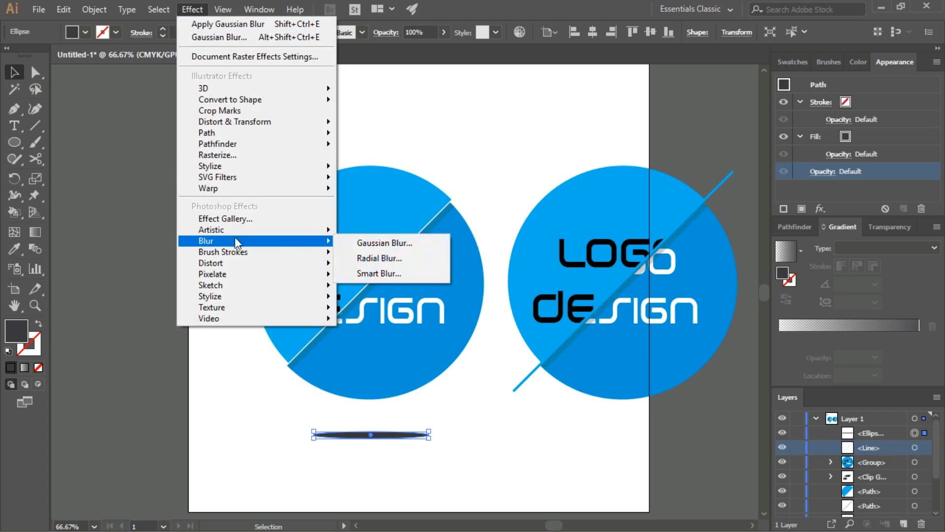
pyautogui.click(382, 244)
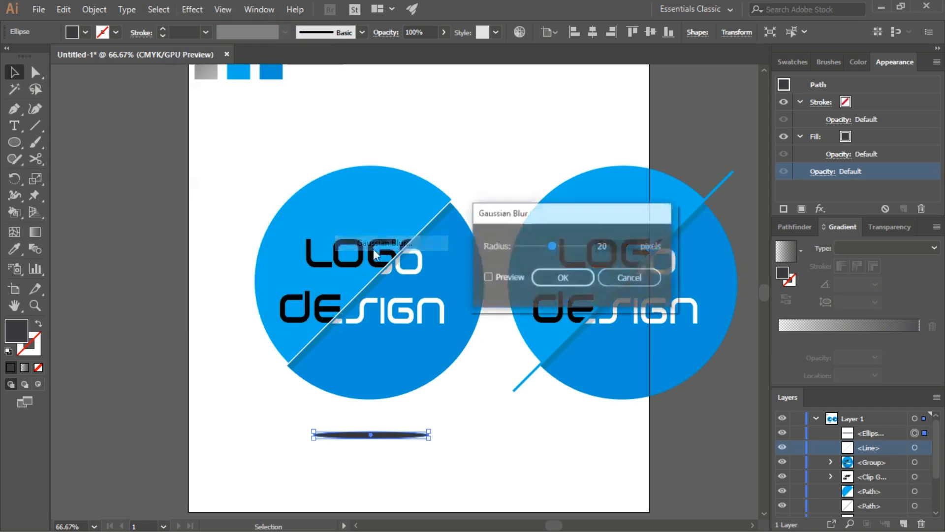
pyautogui.click(488, 278)
pyautogui.moveTo(552, 245); pyautogui.dragTo(557, 244)
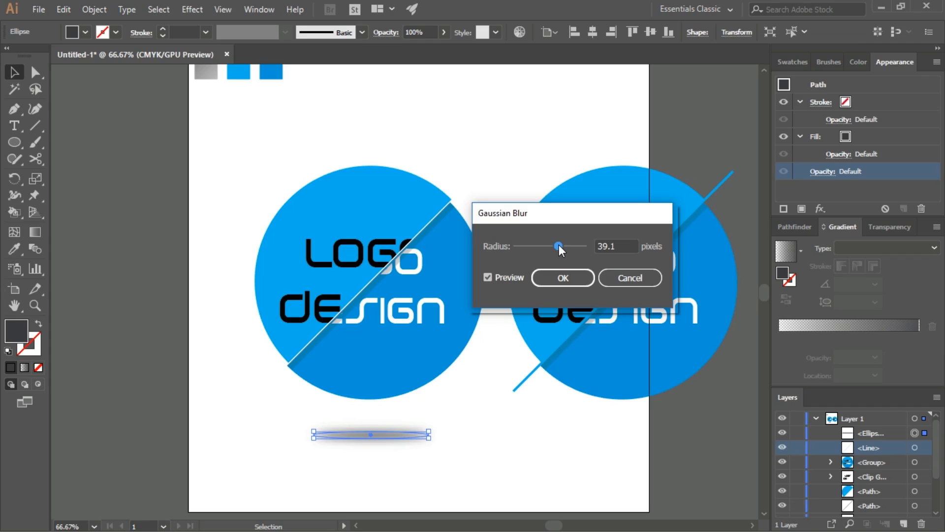
pyautogui.doubleClick(613, 245)
pyautogui.write('40')
pyautogui.click(564, 279)
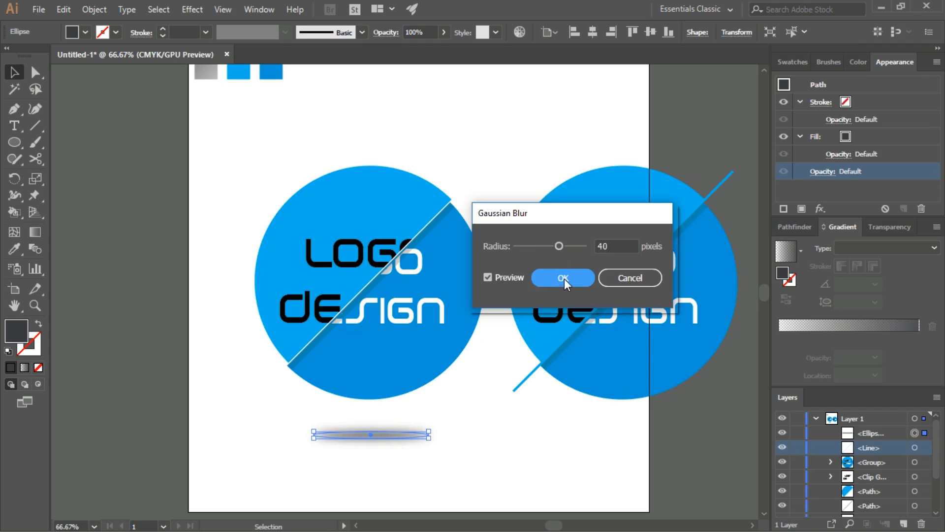
pyautogui.click(421, 465)
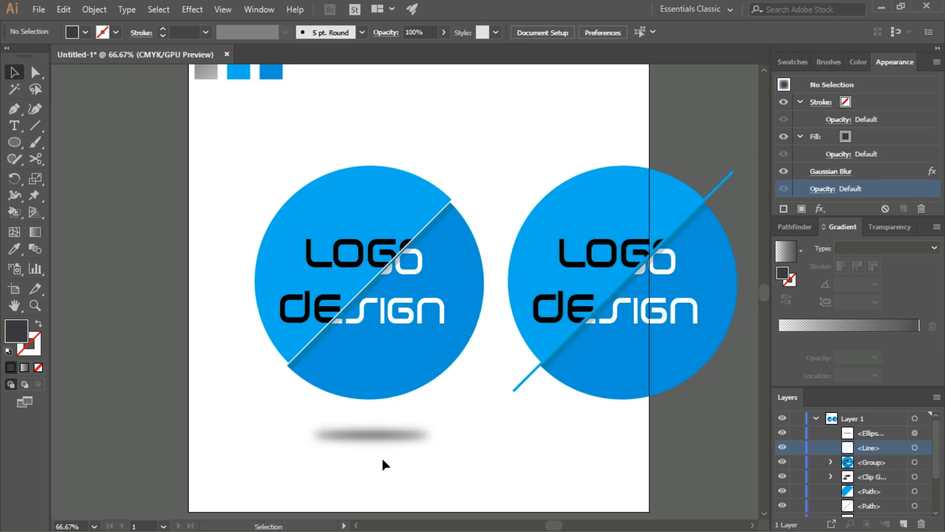
# Flatten the blurred ellipse by reducing its height to roughly half while keeping its width.
pyautogui.scroll(3, 382, 458)
pyautogui.click(352, 396)
pyautogui.moveTo(351, 399); pyautogui.dragTo(346, 392)
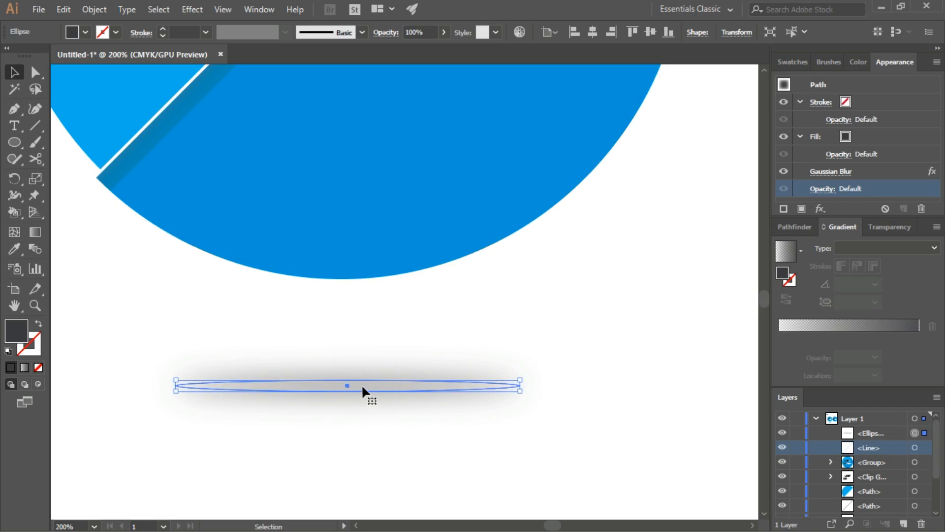
pyautogui.press('a')
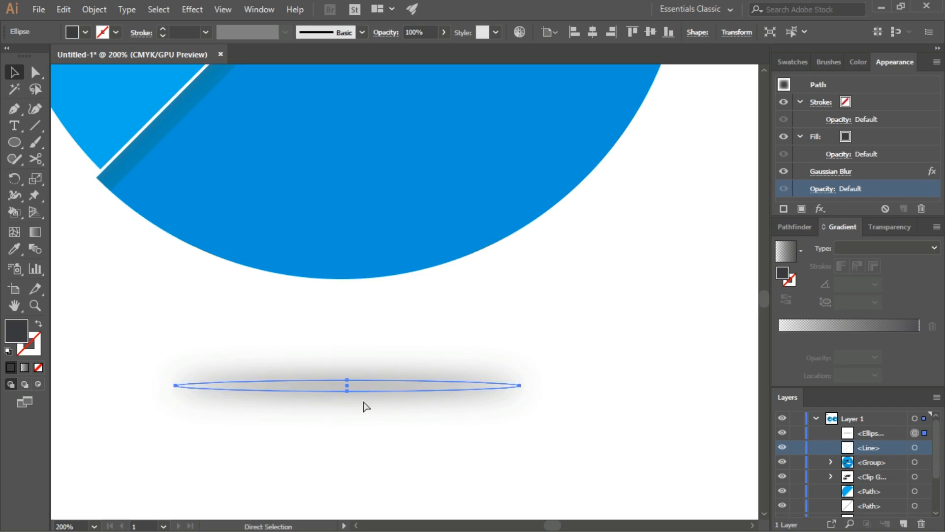
pyautogui.hotkey('ctrl', 'z')
pyautogui.moveTo(349, 396); pyautogui.dragTo(349, 390)
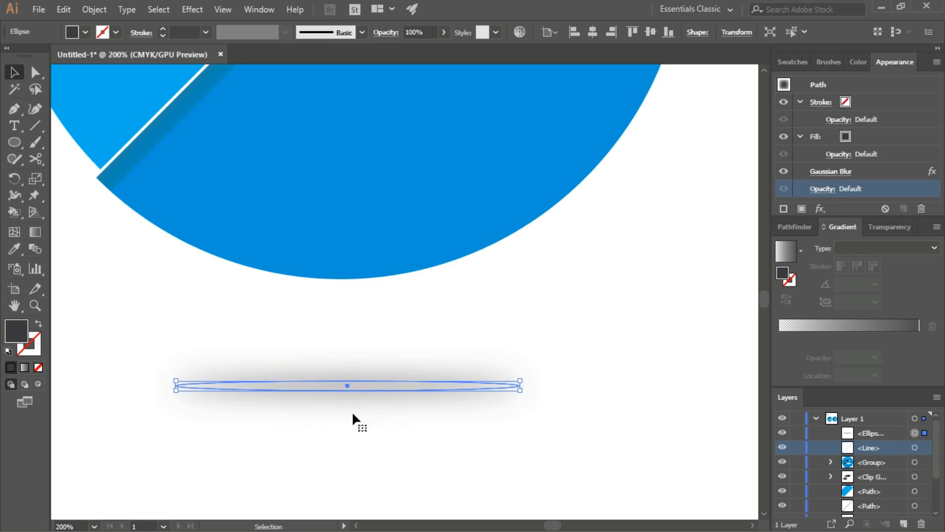
pyautogui.hotkey('ctrl', '1')
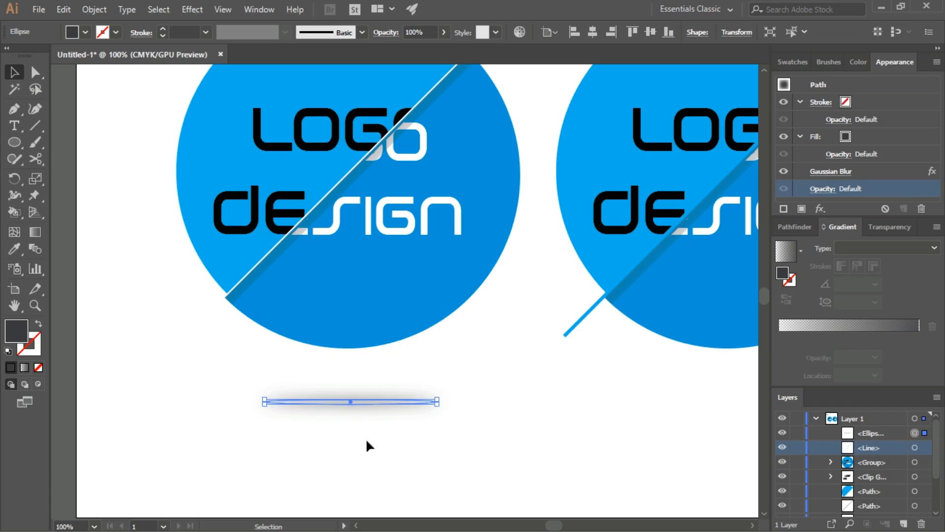
# Make the flattened shadow ellipse slightly taller by moving its lower edge down a little.
pyautogui.click(364, 443)
pyautogui.press('alt')
pyautogui.click(377, 402)
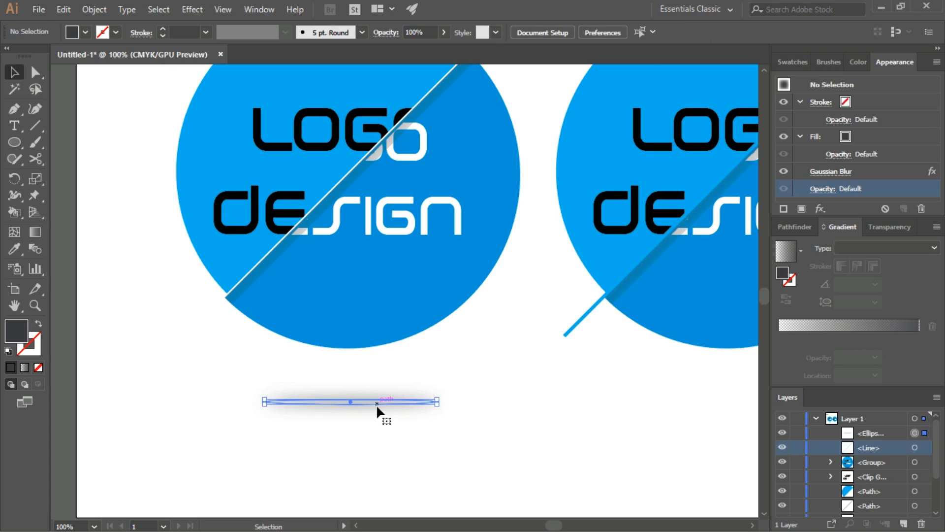
pyautogui.hotkey('ctrl', '=')
pyautogui.hotkey('ctrl', '=')
pyautogui.hotkey('ctrl', '=')
pyautogui.scroll(1, 340, 380)
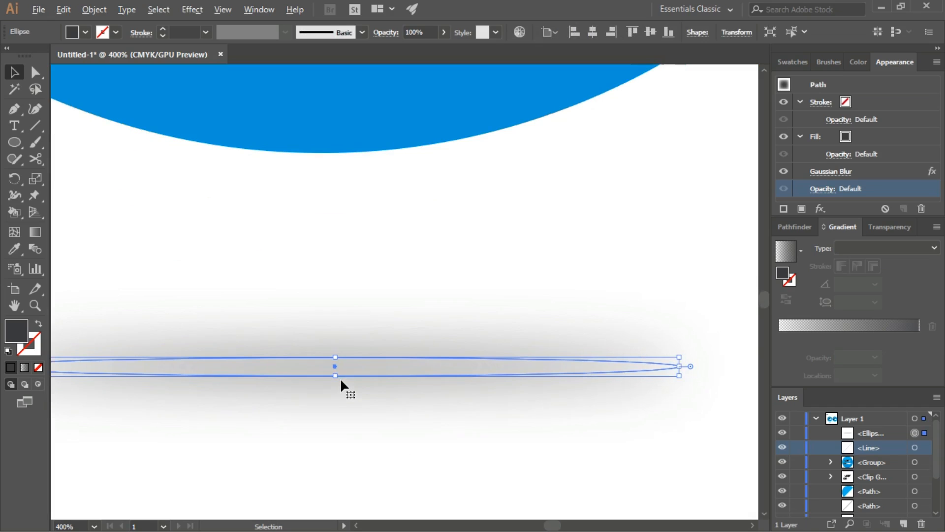
pyautogui.moveTo(336, 378); pyautogui.dragTo(335, 380)
pyautogui.scroll(-4, 376, 437)
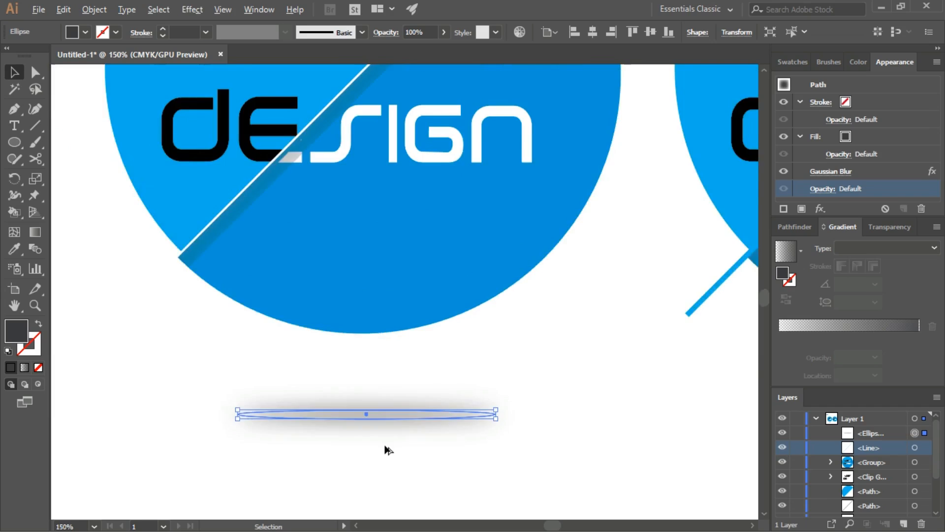
pyautogui.click(516, 448)
# Align the blurred shadow ellipse and the grouped logo on a common horizontal centre.
pyautogui.scroll(-1, 515, 448)
pyautogui.moveTo(544, 450); pyautogui.dragTo(519, 422)
pyautogui.click(371, 419)
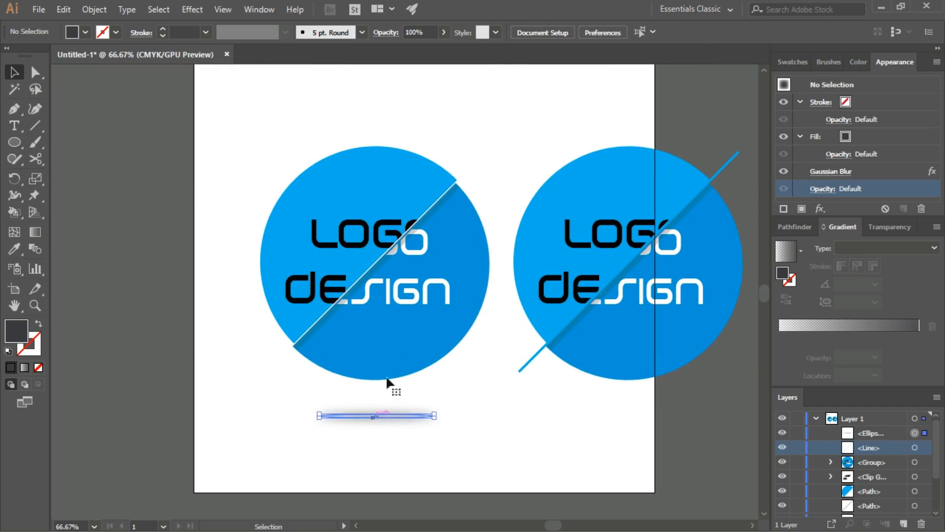
pyautogui.keyDown('shift'); pyautogui.click(395, 353); pyautogui.keyUp('shift')
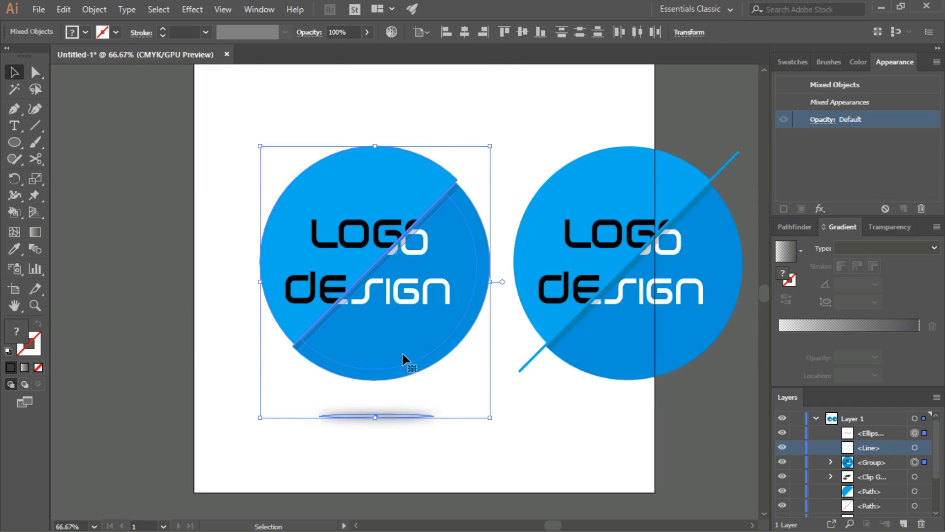
pyautogui.click(465, 32)
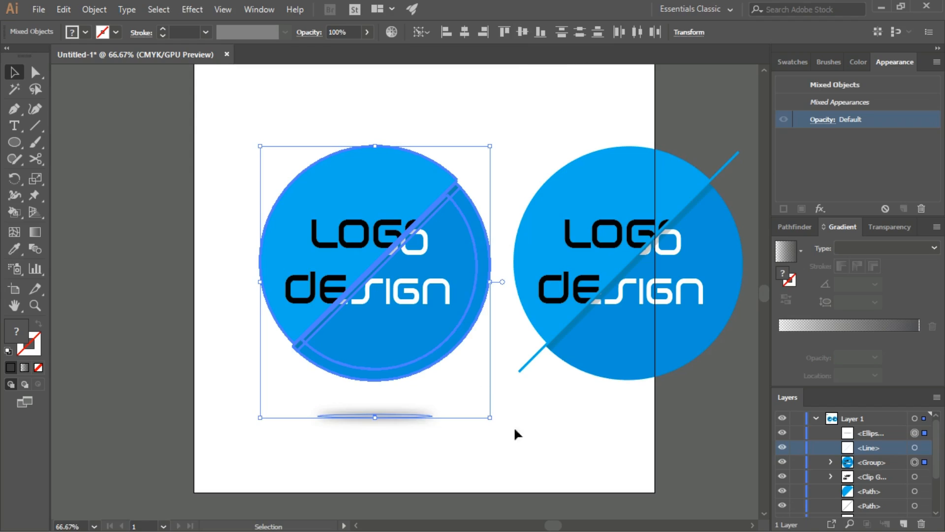
pyautogui.click(503, 431)
# Duplicate the blurred shadow ellipse in place and move the copy beneath the logo with the diagonal line.
pyautogui.click(383, 416)
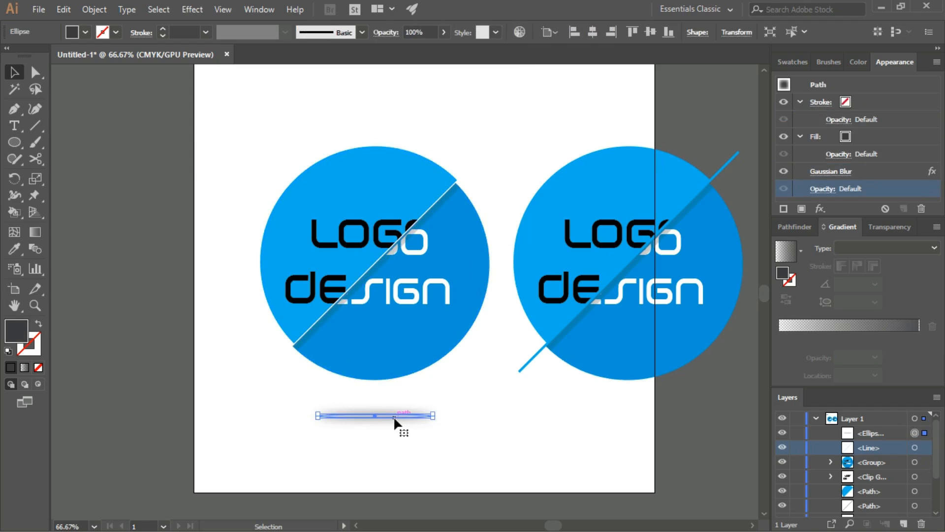
pyautogui.press('a')
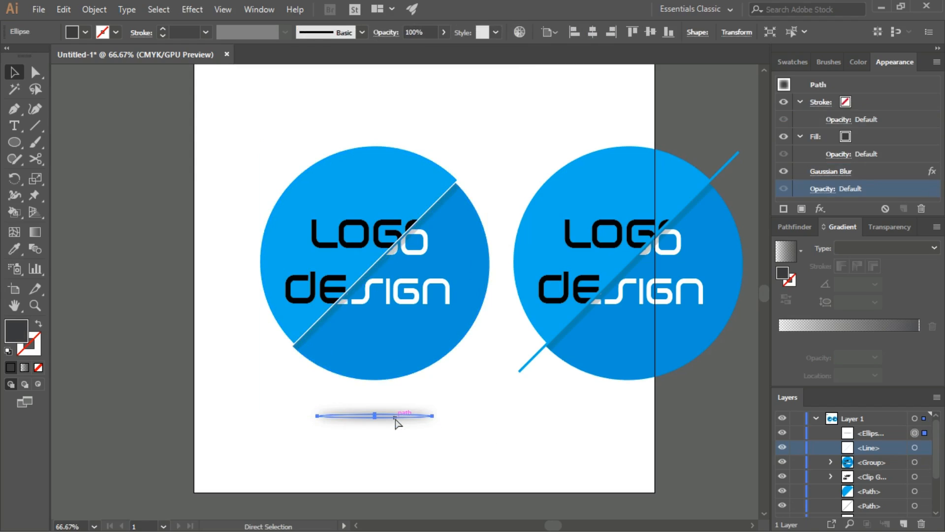
pyautogui.hotkey('ctrl', 'c')
pyautogui.hotkey('ctrl', 'f')
pyautogui.press('v')
pyautogui.moveTo(382, 414); pyautogui.dragTo(640, 416)
# Shift the grouped logo with its shadow to the left, then move the other logo with its shadow left fully onto the artboard.
pyautogui.moveTo(205, 170); pyautogui.dragTo(384, 459)
pyautogui.moveTo(403, 356); pyautogui.dragTo(199, 362)
pyautogui.click(491, 182)
pyautogui.moveTo(491, 182); pyautogui.dragTo(705, 481)
pyautogui.moveTo(641, 351); pyautogui.dragTo(478, 355)
pyautogui.click(517, 386)
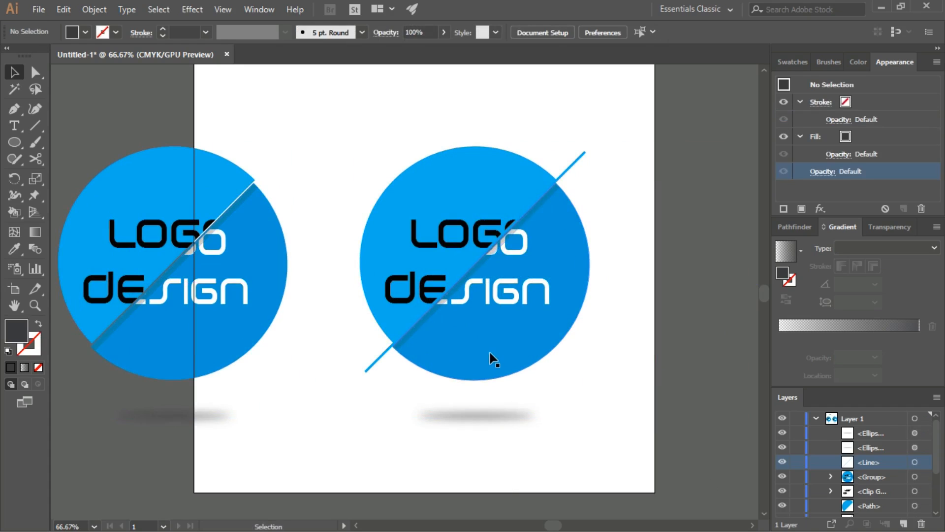
# Group the right logo's parts with its diagonal line, and align the group and its shadow on a common horizontal centre.
pyautogui.moveTo(351, 148); pyautogui.dragTo(523, 324)
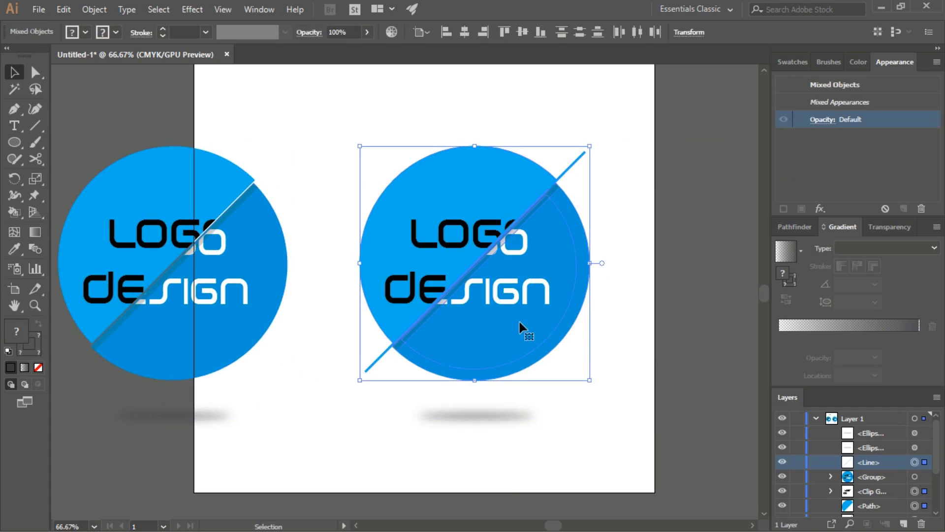
pyautogui.rightClick(524, 325)
pyautogui.click(568, 404)
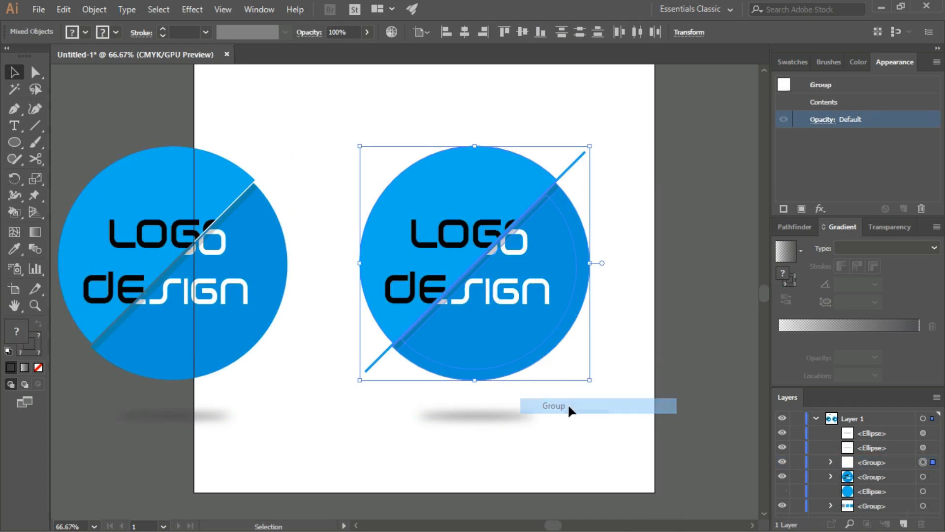
pyautogui.click(474, 444)
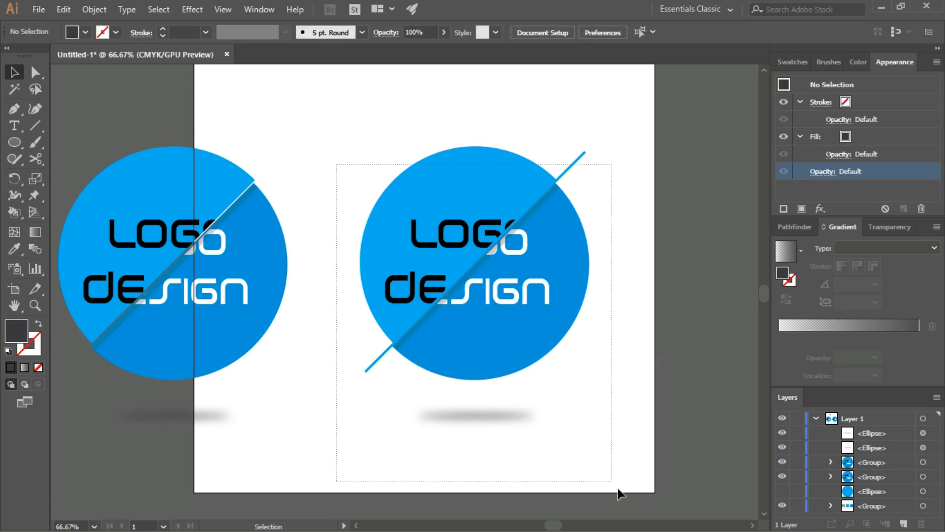
pyautogui.moveTo(606, 475); pyautogui.dragTo(574, 421)
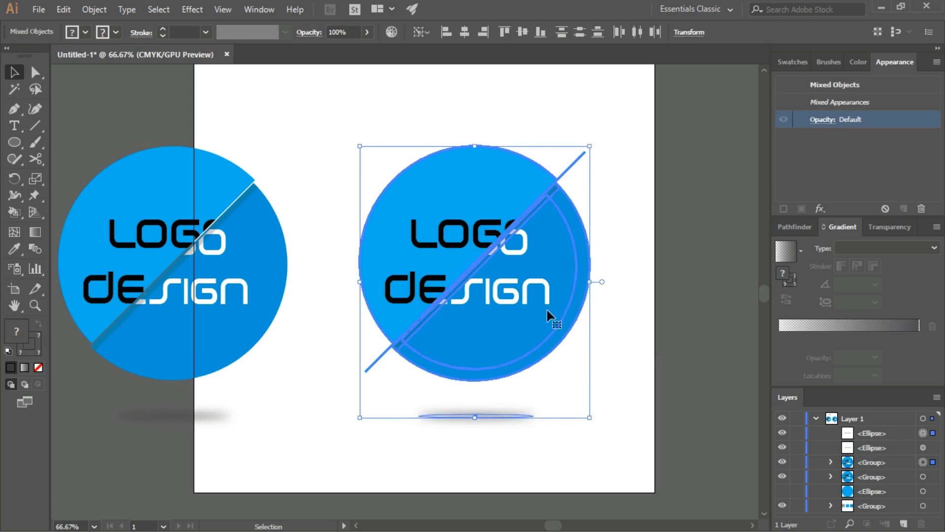
pyautogui.click(631, 264)
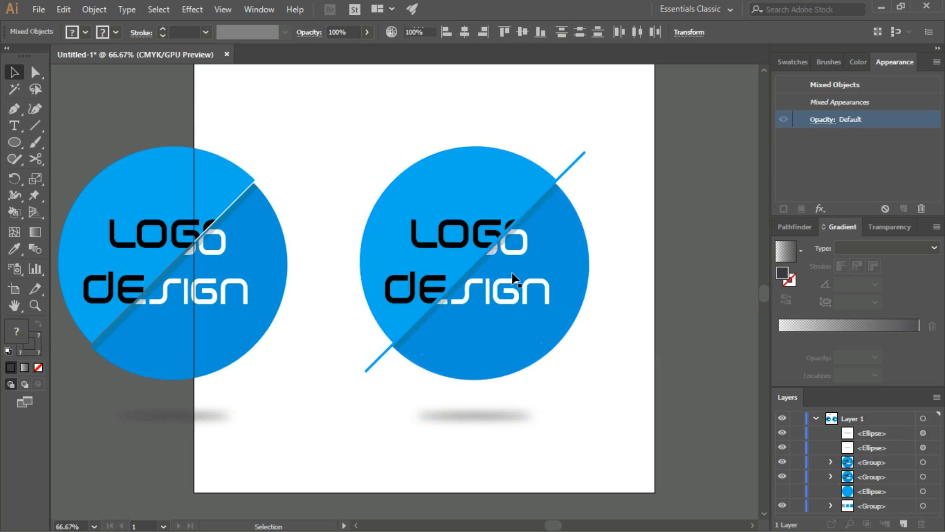
# Scale both logos and their shadows down together and position them horizontally centred on the artboard.
pyautogui.hotkey('ctrl', '-')
pyautogui.moveTo(105, 180); pyautogui.dragTo(414, 400)
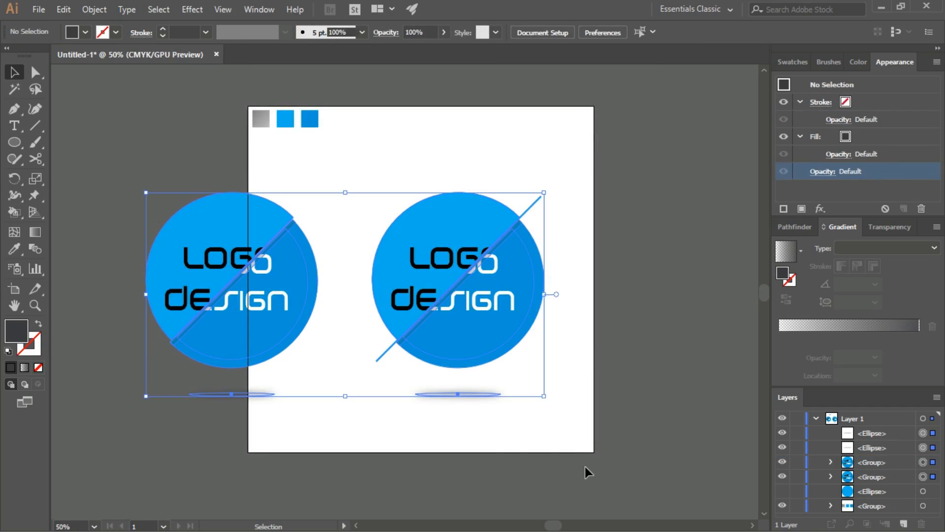
pyautogui.moveTo(543, 396); pyautogui.dragTo(499, 372)
pyautogui.moveTo(460, 341); pyautogui.dragTo(532, 336)
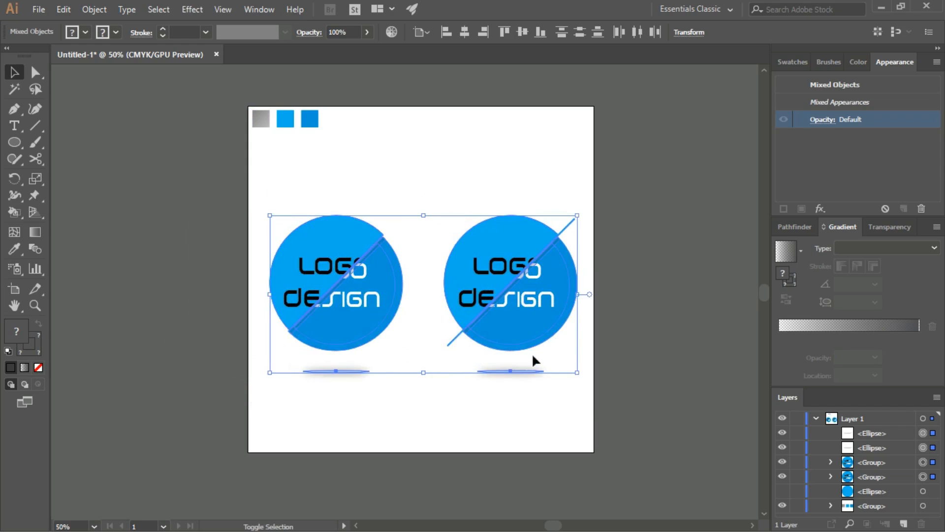
pyautogui.click(513, 418)
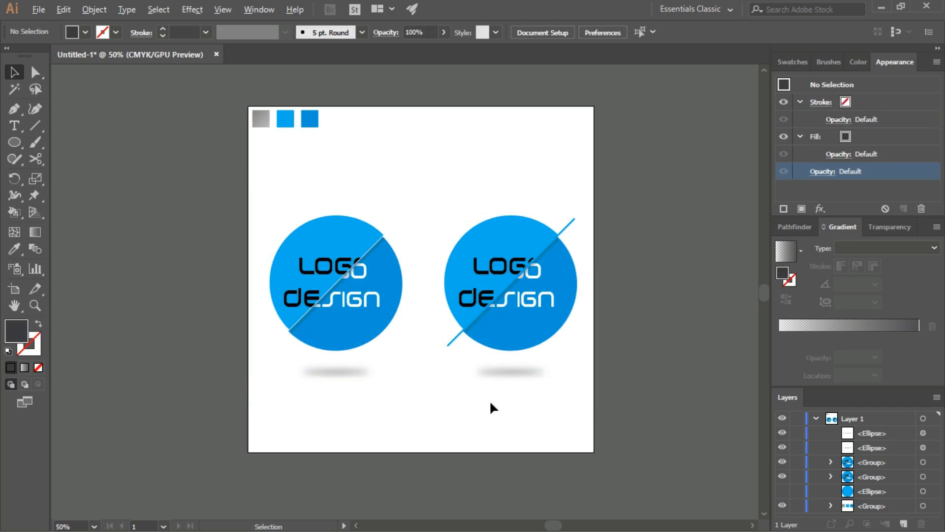
pyautogui.moveTo(265, 204); pyautogui.dragTo(547, 334)
pyautogui.click(464, 429)
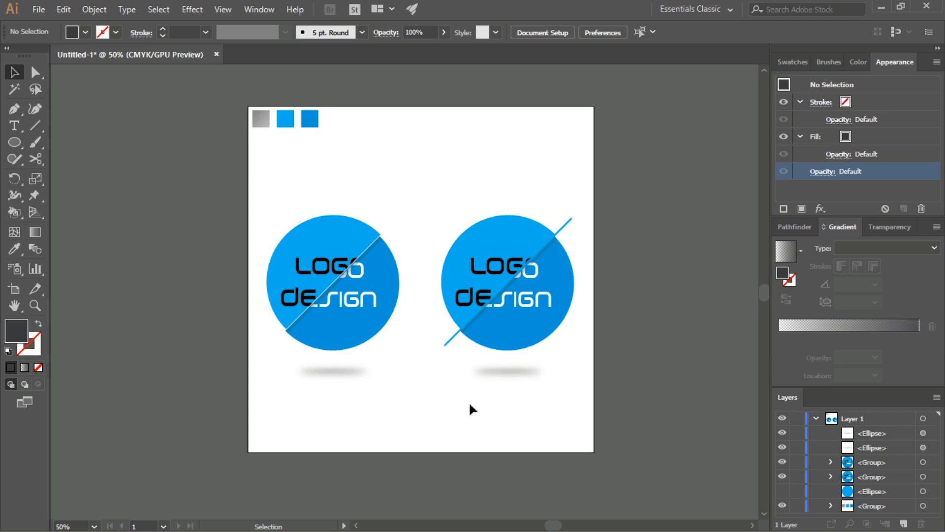
# Set the opacity of the shadow ellipse beneath the right logo to 80%.
pyautogui.scroll(1, 412, 394)
pyautogui.click(571, 363)
pyautogui.click(884, 226)
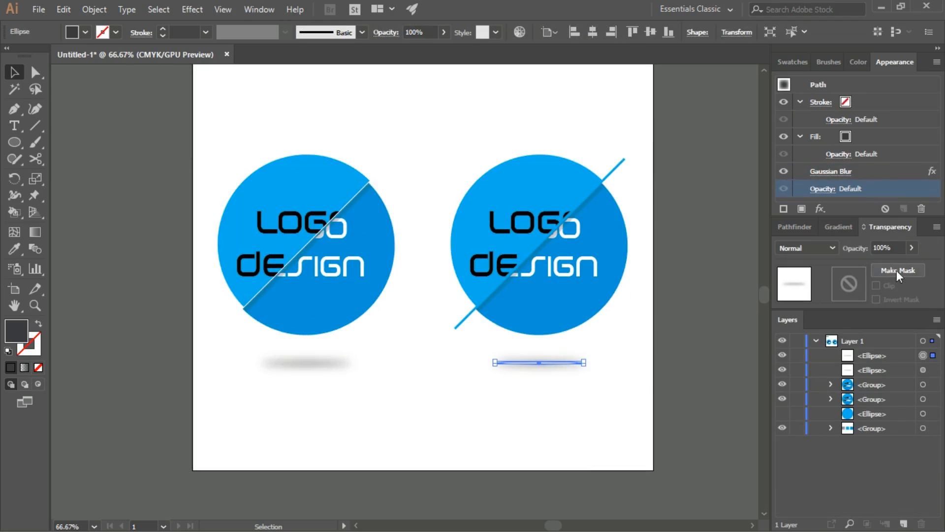
pyautogui.write('80')
pyautogui.press('Return')
# Set the opacity of the shadow ellipse beneath the left logo to 80%.
pyautogui.click(301, 362)
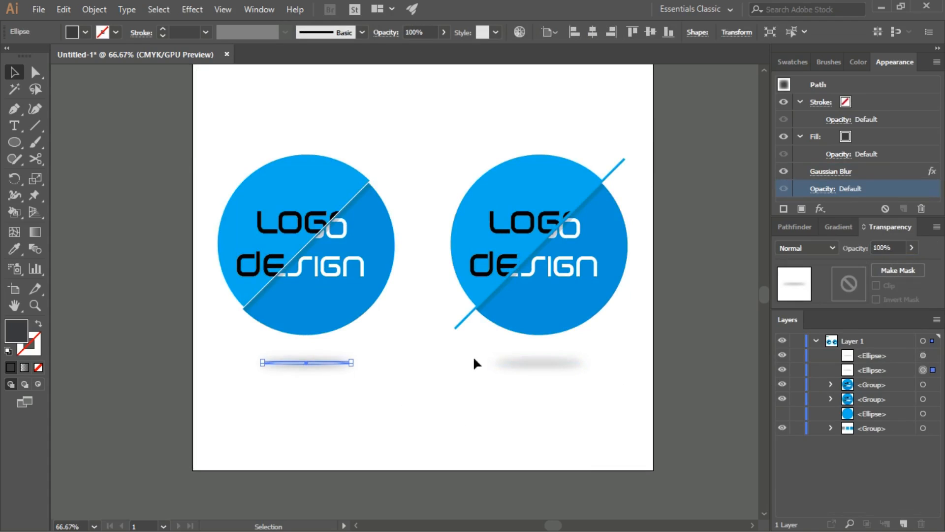
pyautogui.click(879, 248)
pyautogui.write('80')
pyautogui.press('Return')
pyautogui.click(347, 419)
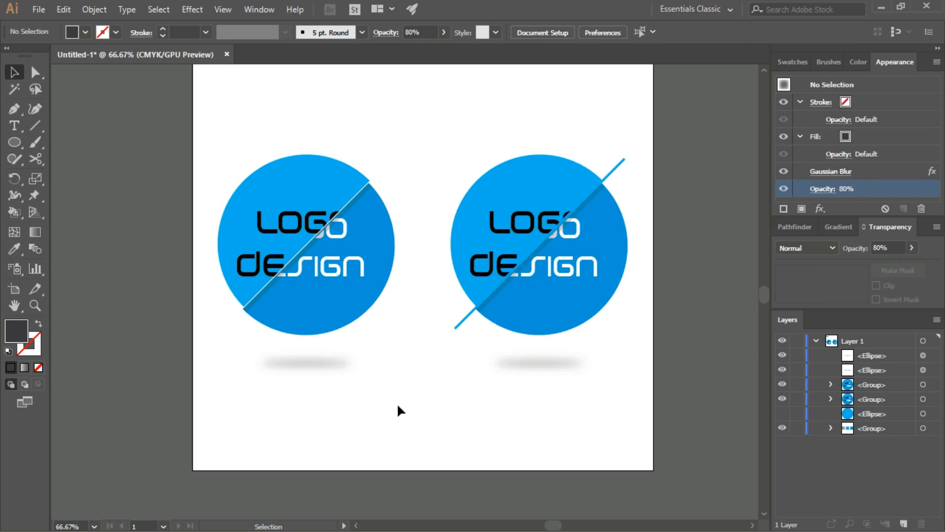
# Stretch the shadow ellipse beneath the left logo slightly taller by extending its lower edge downward.
pyautogui.click(309, 364)
pyautogui.scroll(3, 309, 366)
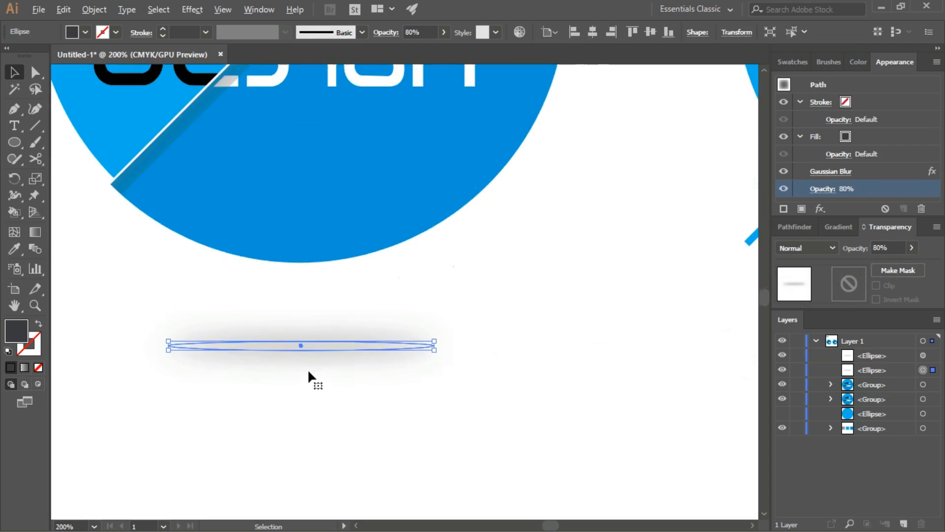
pyautogui.scroll(2, 304, 353)
pyautogui.moveTo(295, 344); pyautogui.dragTo(296, 353)
pyautogui.scroll(-3, 473, 431)
pyautogui.click(483, 430)
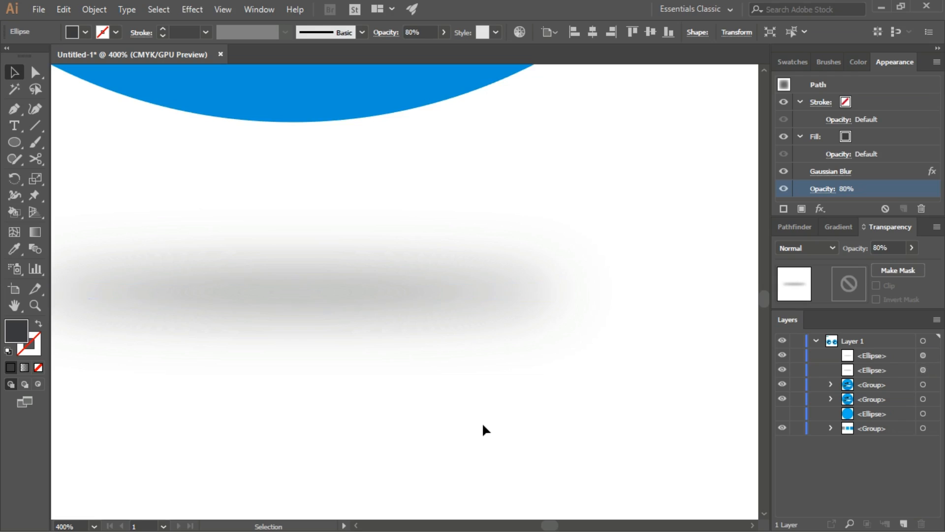
# Make the shadow ellipse beneath the right logo slightly taller by extending its lower edge downward.
pyautogui.scroll(-2, 483, 430)
pyautogui.scroll(-2, 483, 430)
pyautogui.moveTo(619, 368); pyautogui.dragTo(338, 411)
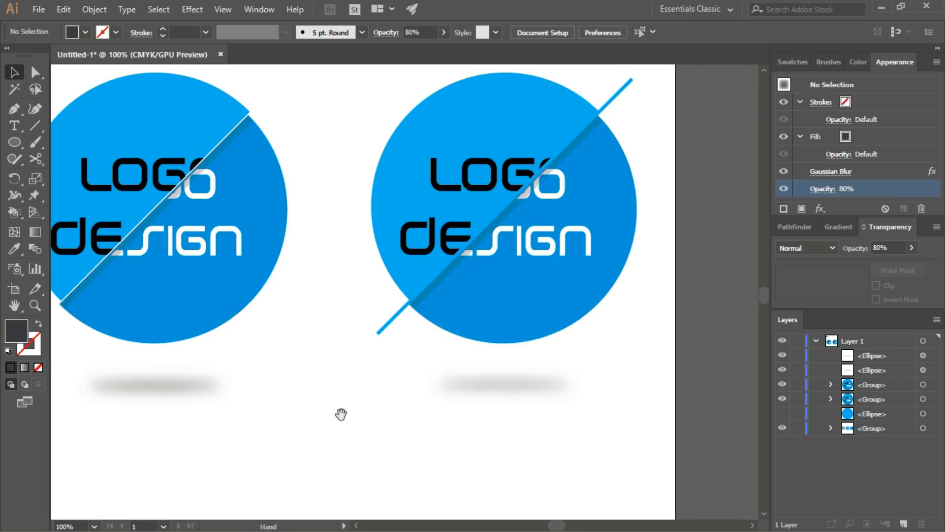
pyautogui.click(523, 388)
pyautogui.scroll(5, 517, 394)
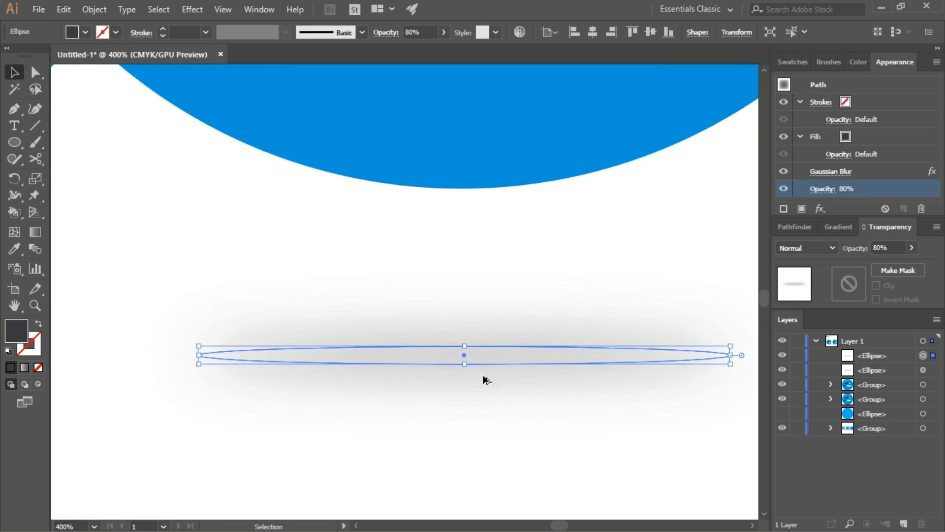
pyautogui.moveTo(456, 360); pyautogui.dragTo(457, 367)
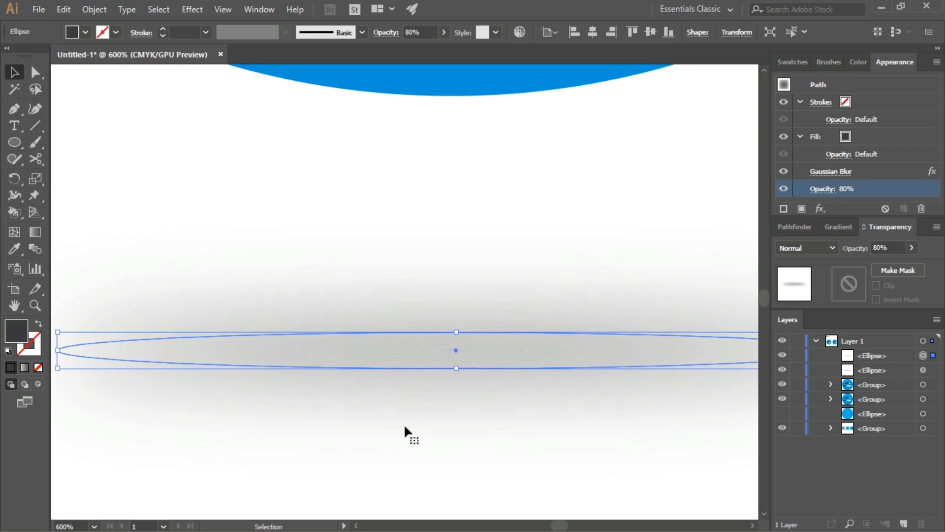
pyautogui.scroll(-5, 393, 437)
pyautogui.click(291, 468)
# Compare both logos on the full artboard with the reference image Simple Circle Logo.jpg in Picasa Photo Viewer, placed beside them.
pyautogui.moveTo(289, 426); pyautogui.dragTo(428, 431)
pyautogui.scroll(-3, 423, 439)
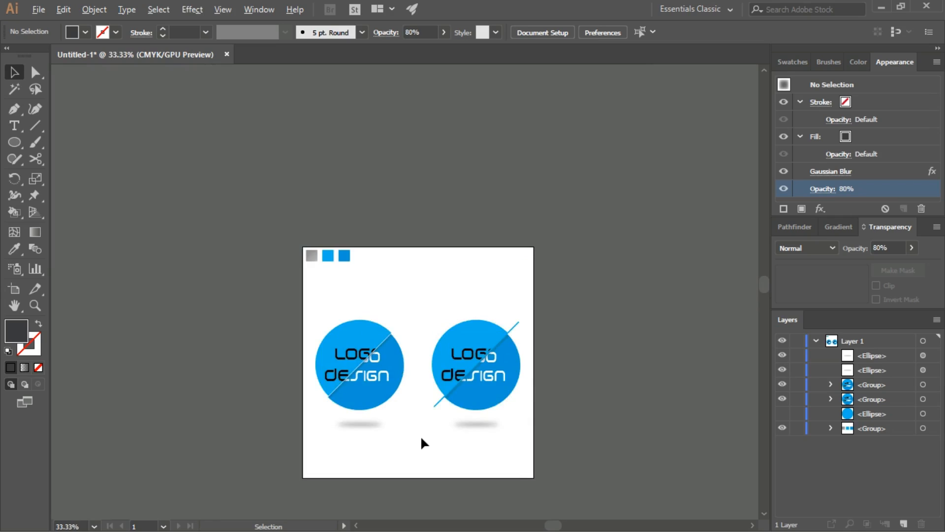
pyautogui.scroll(2, 418, 435)
pyautogui.moveTo(432, 450); pyautogui.dragTo(418, 431)
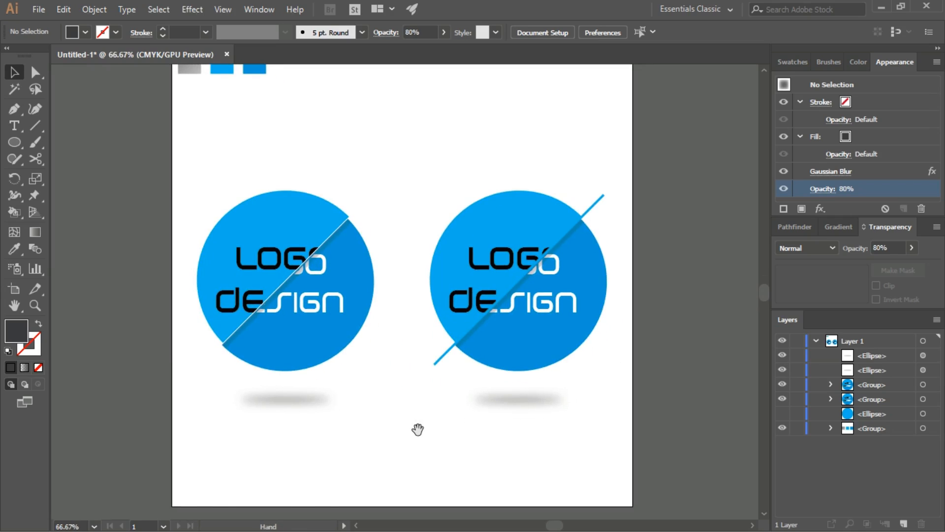
pyautogui.hotkey('ctrl', '0')
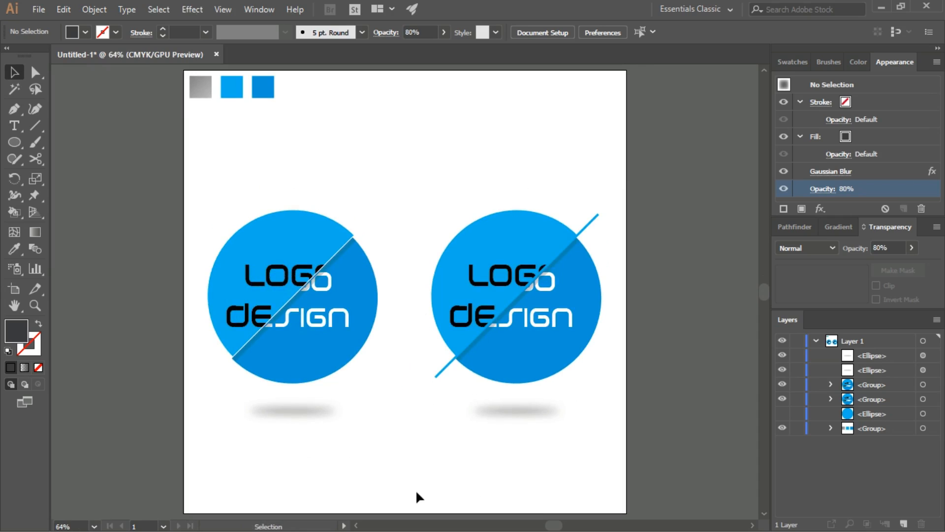
pyautogui.hotkey('alt', 'Tab')
pyautogui.press('Tab')
pyautogui.moveTo(483, 32); pyautogui.dragTo(838, 76)
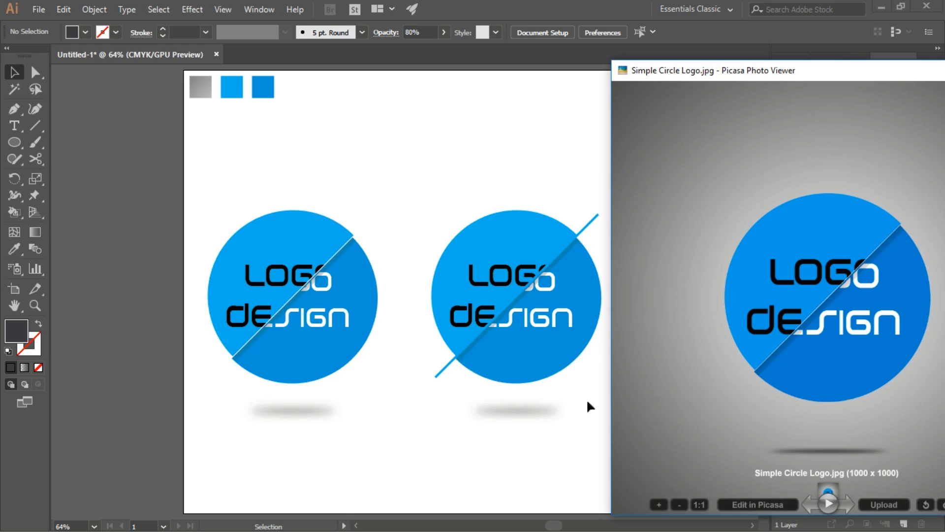
pyautogui.moveTo(681, 71); pyautogui.dragTo(678, 46)
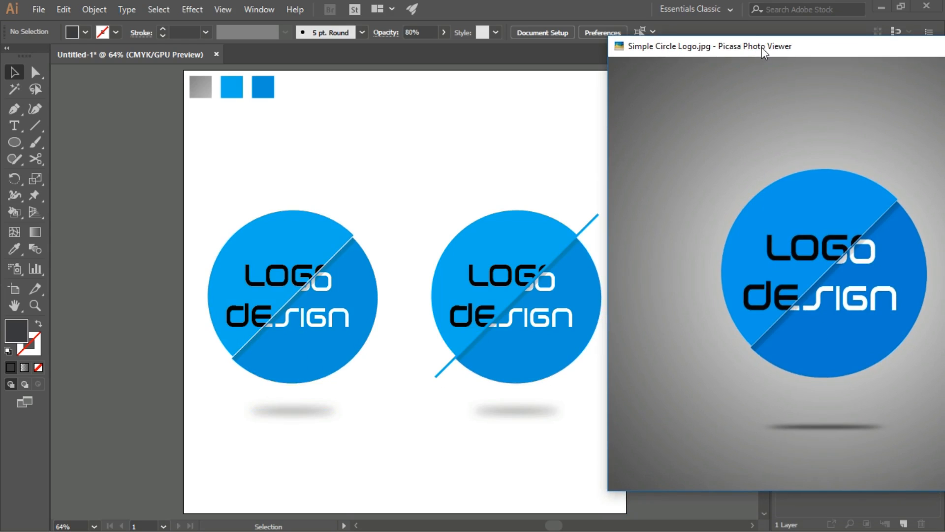
pyautogui.moveTo(761, 48); pyautogui.dragTo(581, 51)
pyautogui.click(788, 51)
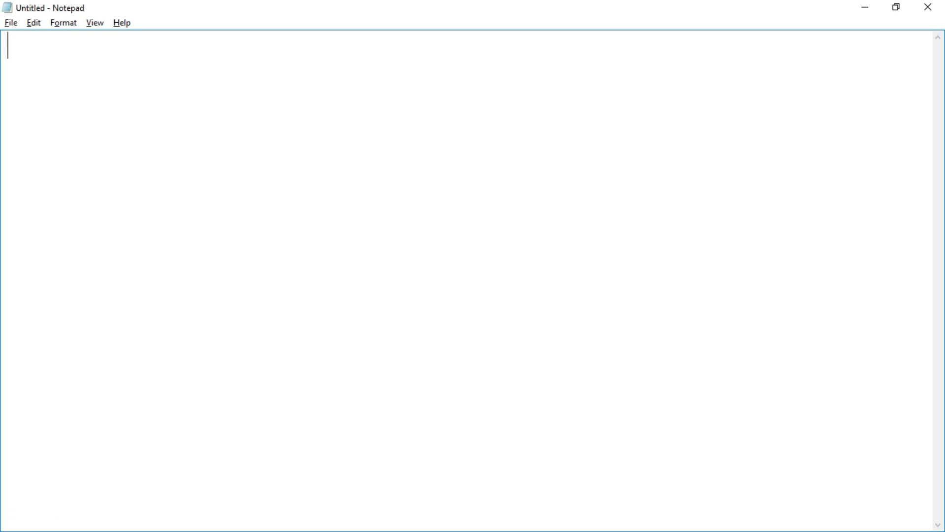
# Write the lines "Well Thats it...." and "Simple to Design isn't it....." in Notepad, and clear the note.
pyautogui.write('Well Th')
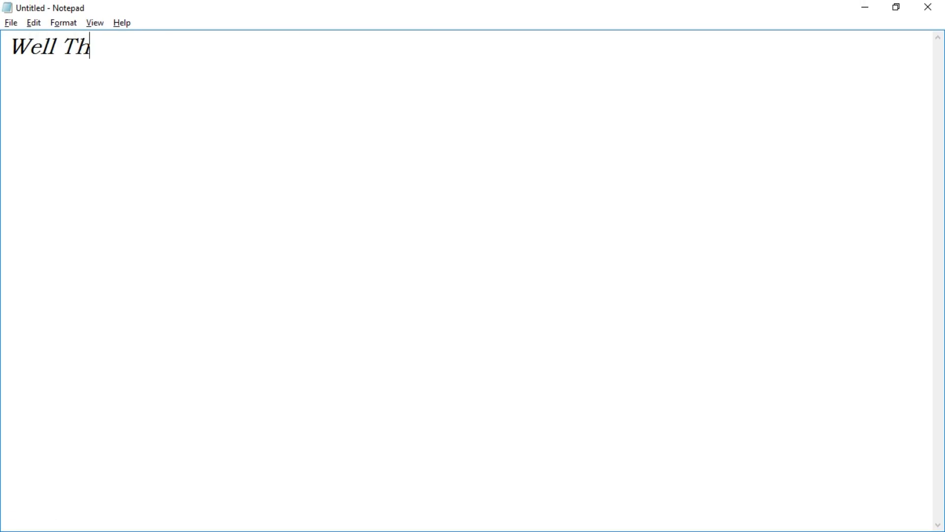
pyautogui.write('ats it....')
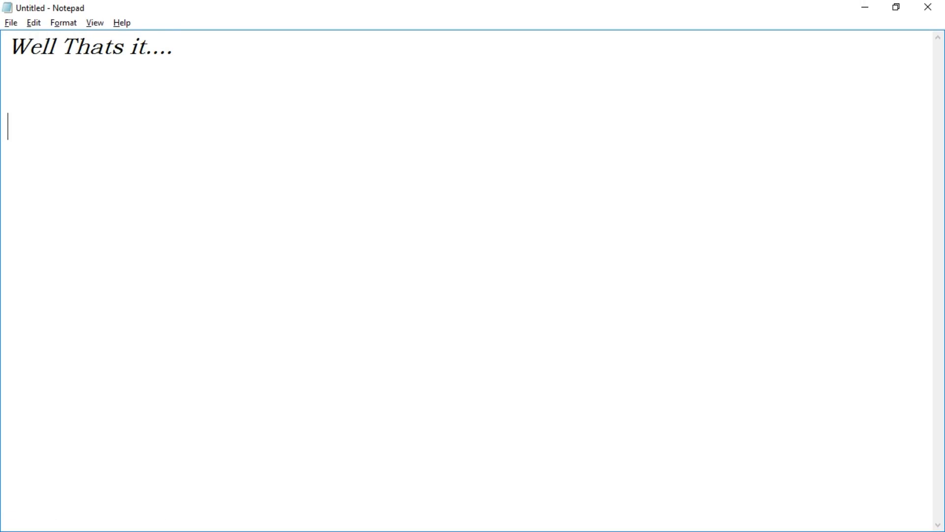
pyautogui.write('Simp')
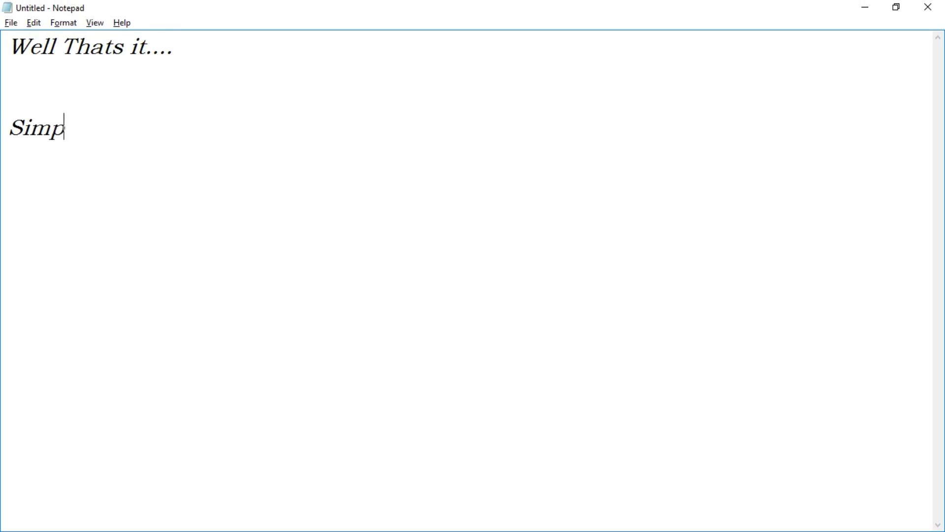
pyautogui.write('le to Design ')
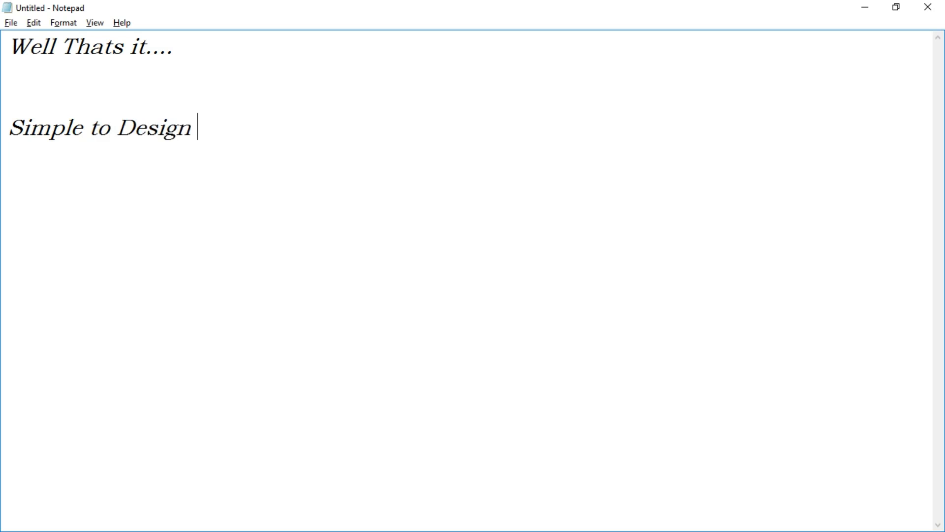
pyautogui.write('isn;')
pyautogui.press('BackSpace')
pyautogui.write(';y')
pyautogui.press('BackSpace')
pyautogui.press('BackSpace')
pyautogui.write("'y")
pyautogui.write(' it.....')
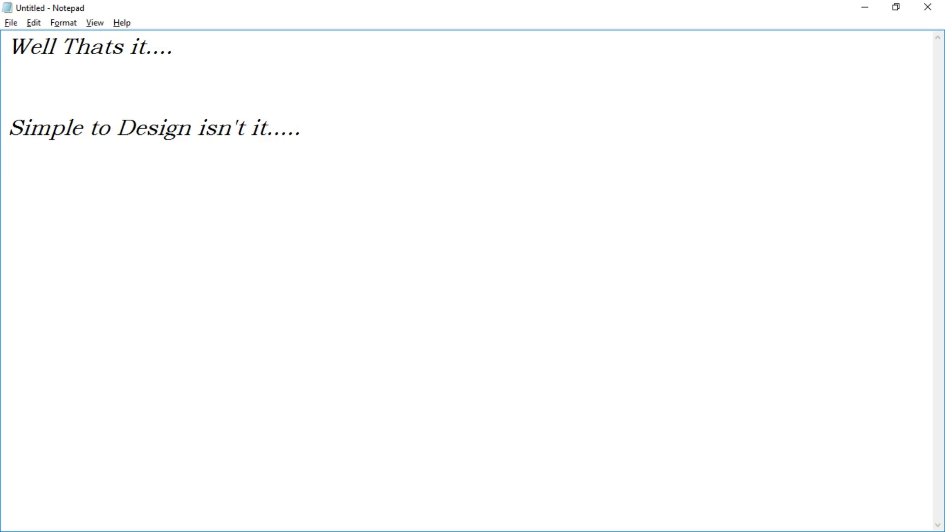
pyautogui.hotkey('ctrl', 'a')
pyautogui.press('BackSpace')
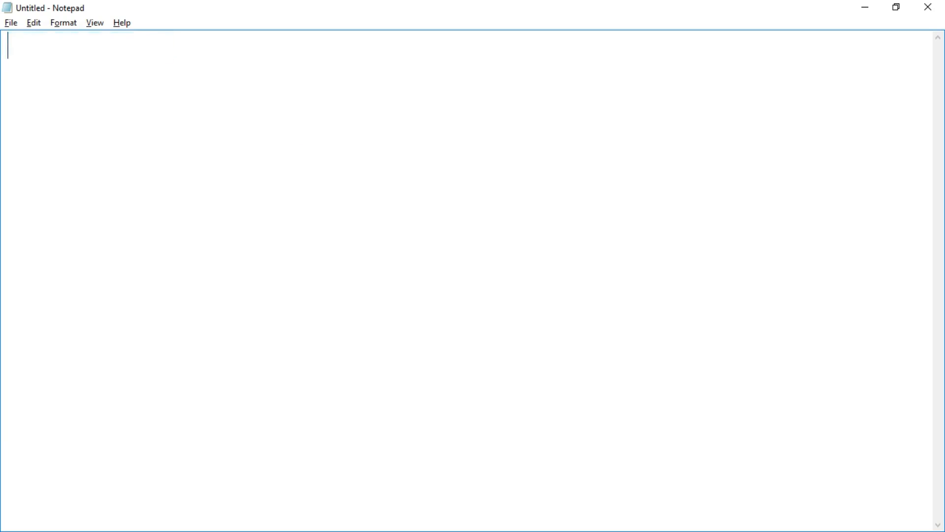
# Write "I Hope you all enjoyed this video...." as the first line of the empty note.
pyautogui.write('I Hope ')
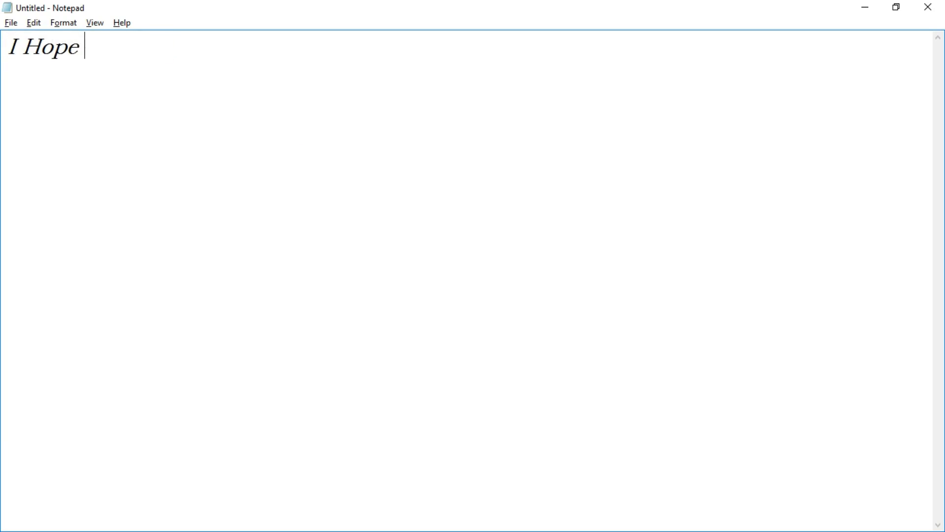
pyautogui.write('you all enho')
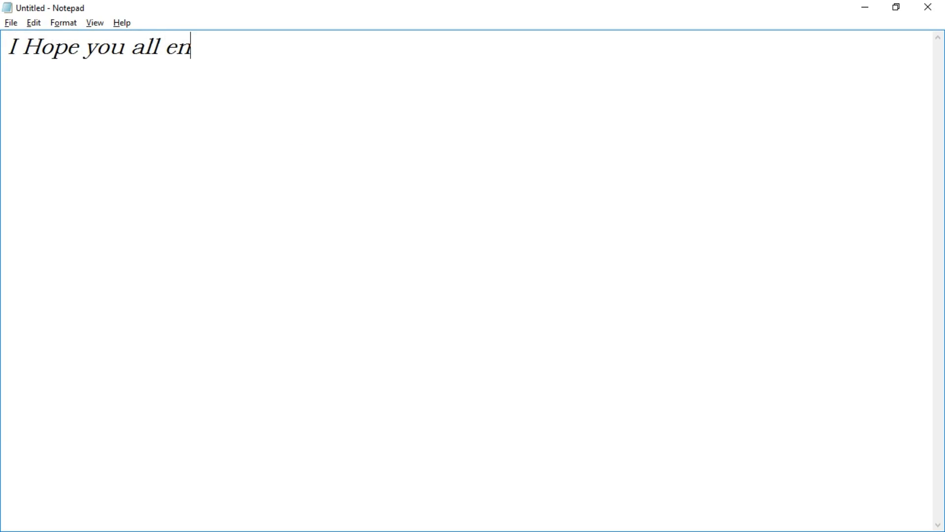
pyautogui.press('BackSpace')
pyautogui.press('BackSpace')
pyautogui.write('joyed ')
pyautogui.write('thus')
pyautogui.press('BackSpace')
pyautogui.write('us')
pyautogui.press('BackSpace')
pyautogui.write('is video.')
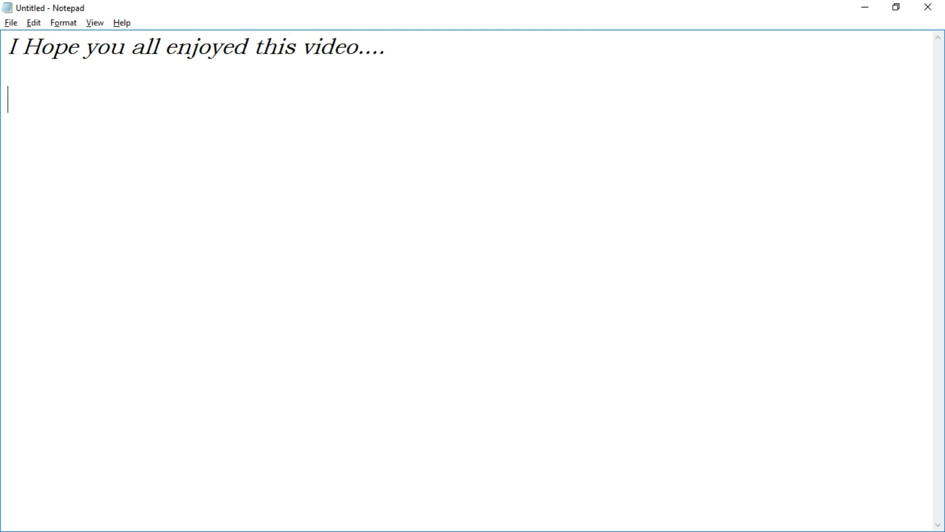
pyautogui.write('...')
# Leave one blank line and begin a new line with "Please do Like, Comment and Share My C".
pyautogui.press('Return')
pyautogui.press('Return')
pyautogui.write('Pleas')
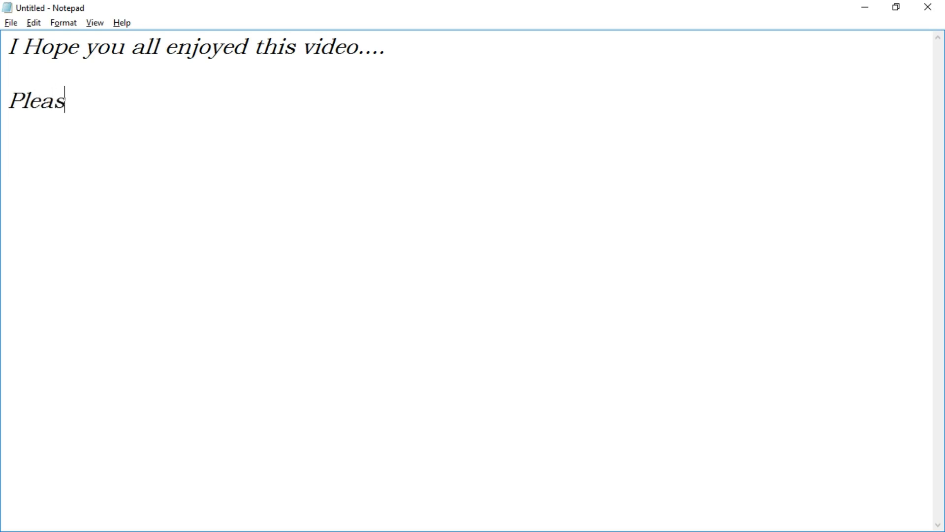
pyautogui.write('e do L')
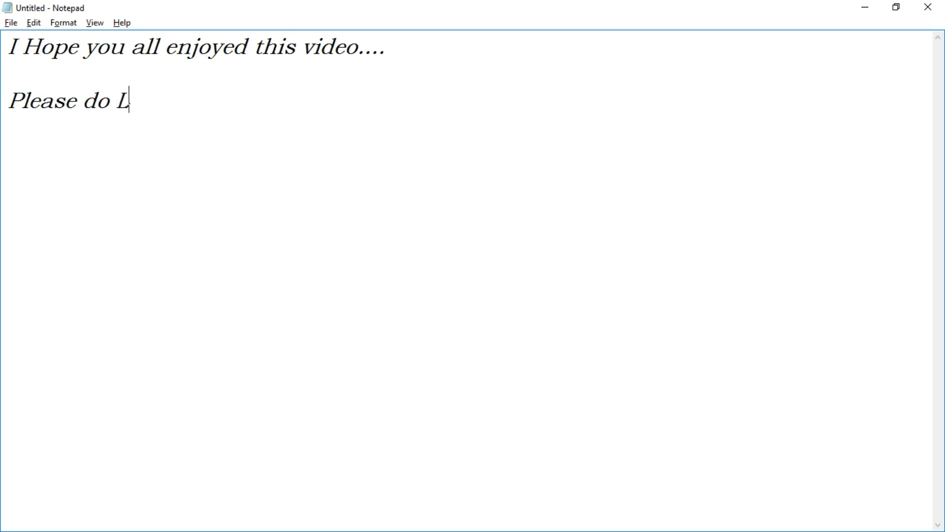
pyautogui.write('ike, Comme')
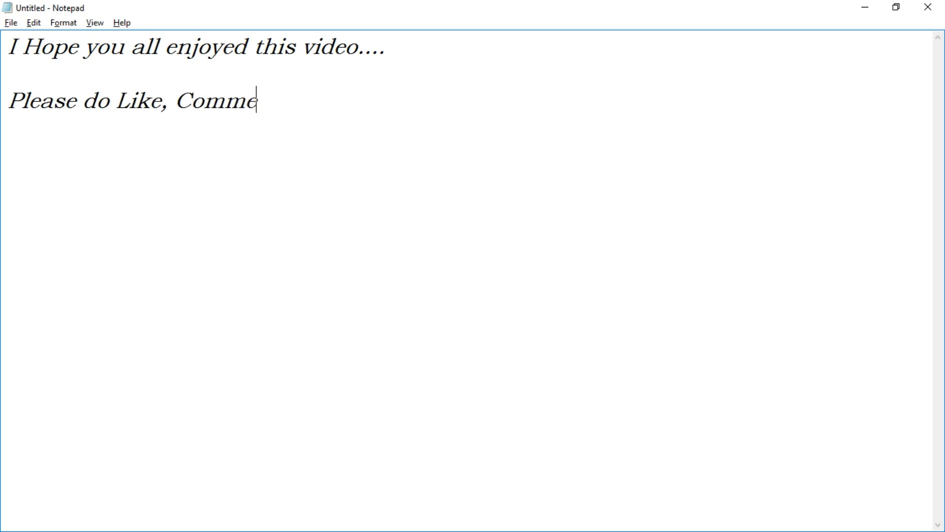
pyautogui.write('nt and Sh')
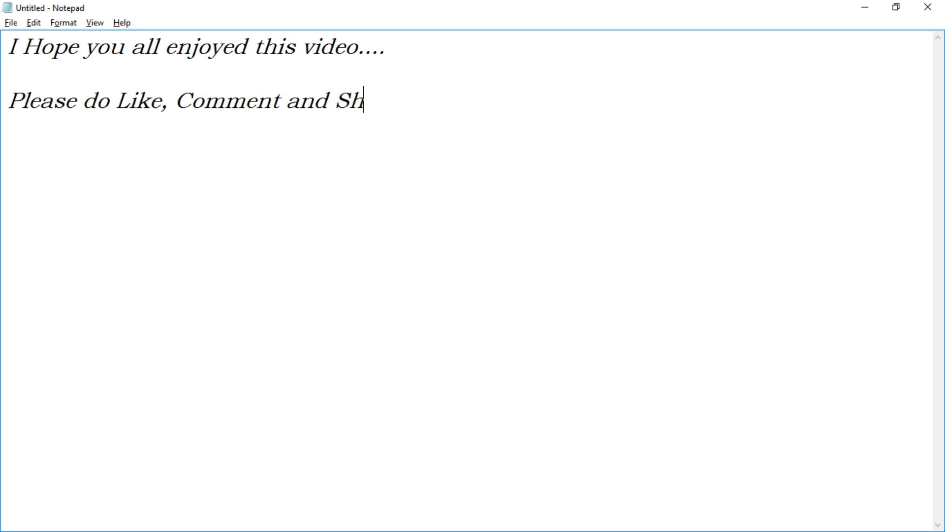
pyautogui.write('are My C')
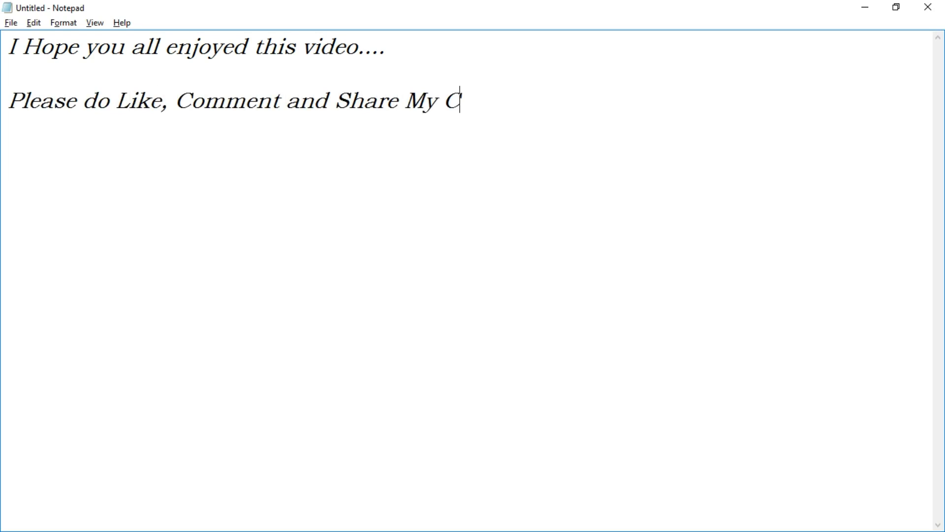